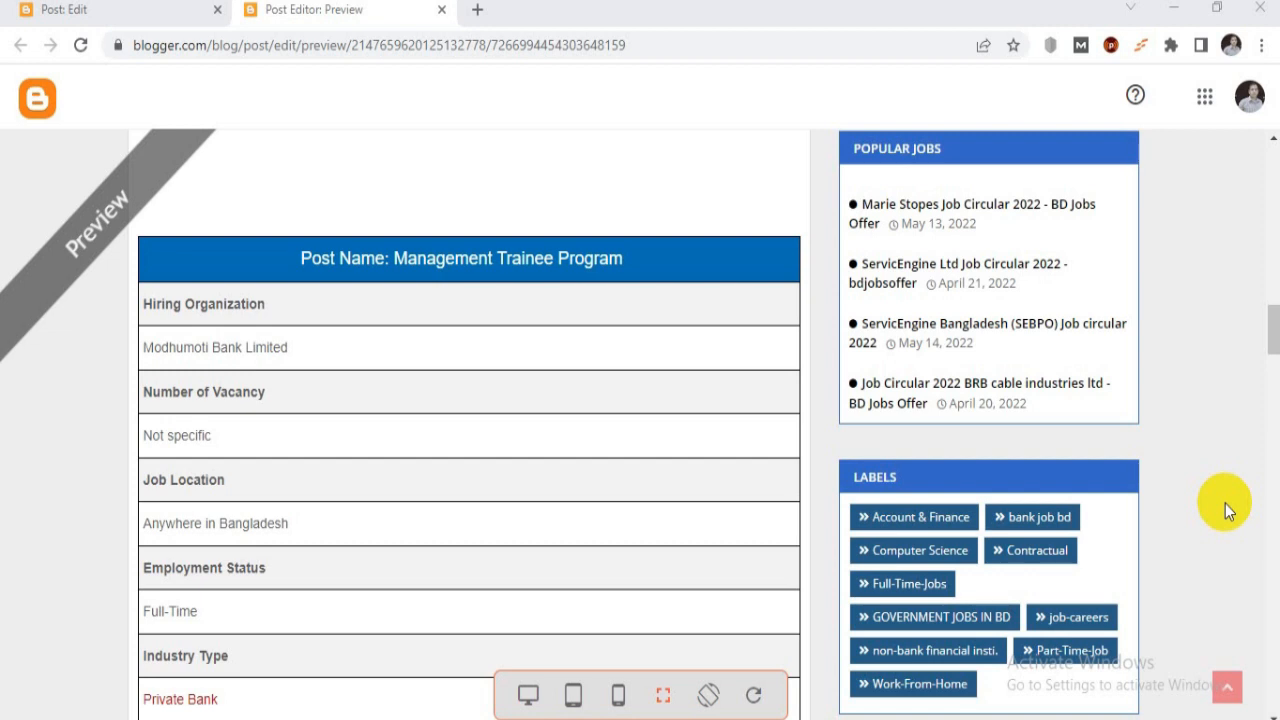
Step: Look through the Modhumoti Bank job circular post preview, examining the layout and contents of its job details table
scroll(637, 459, up, 3)
scroll(560, 459, down, 3)
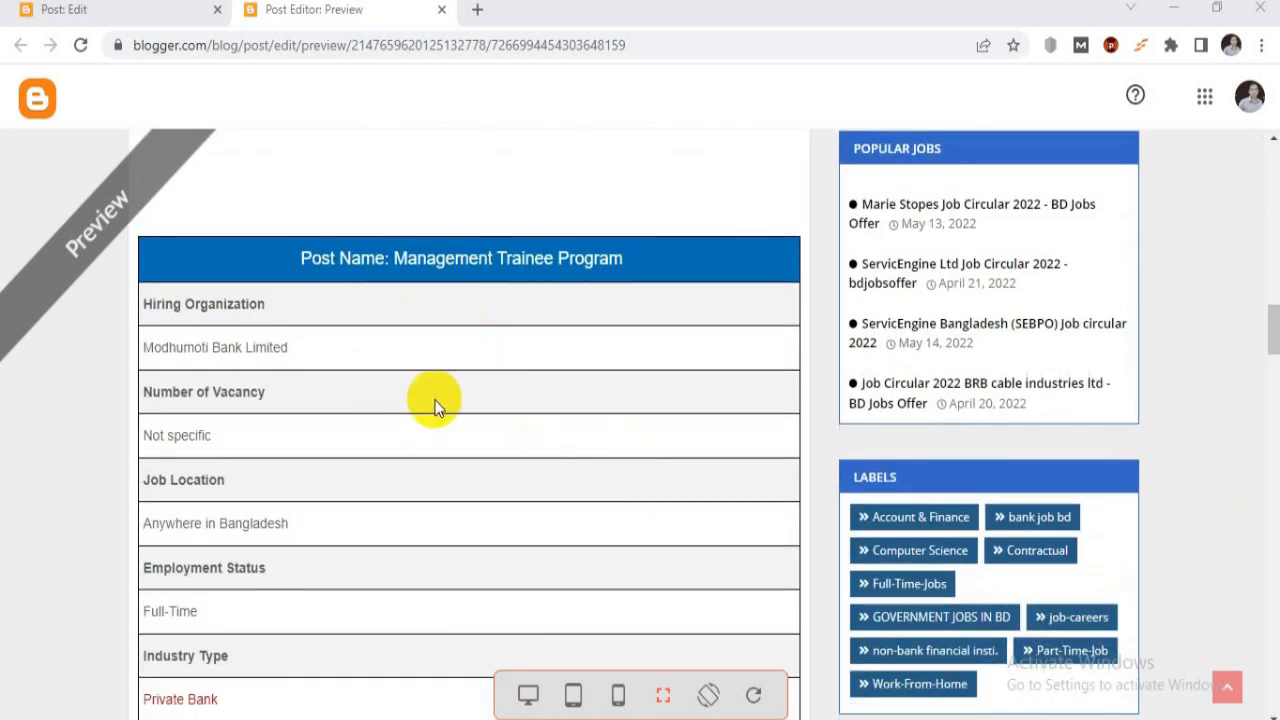
scroll(435, 405, down, 5)
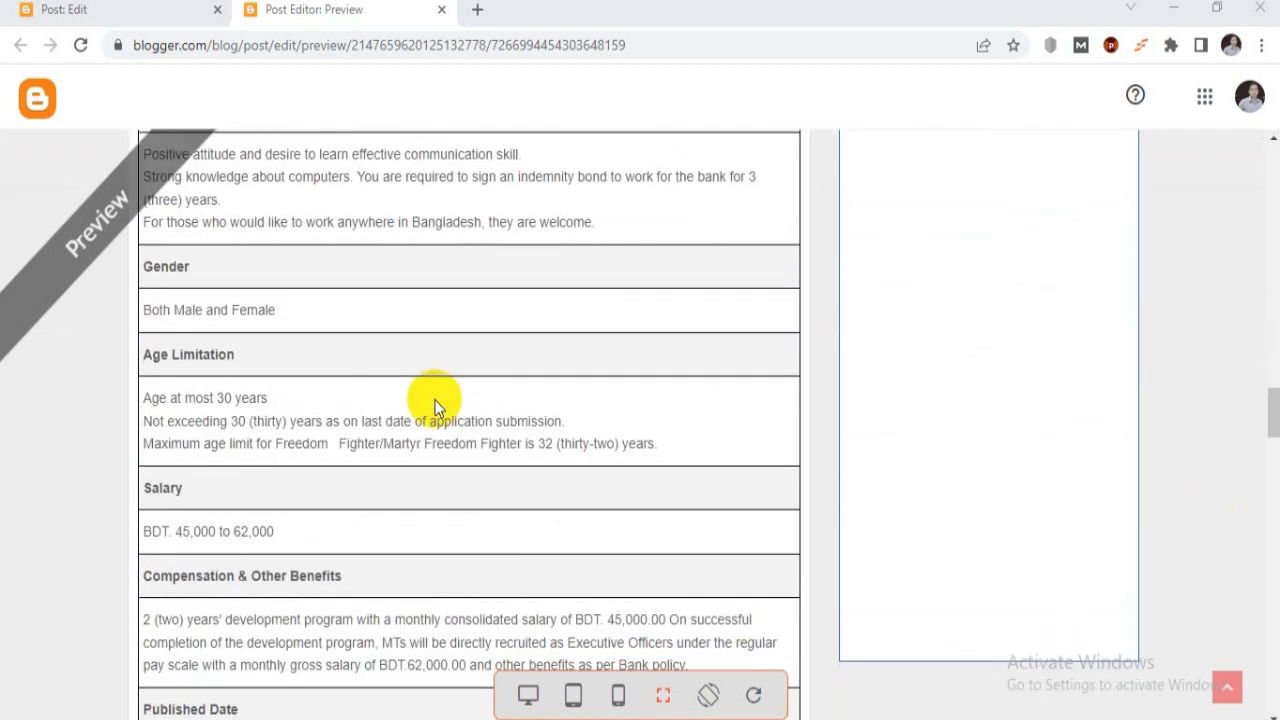
scroll(435, 405, down, 1)
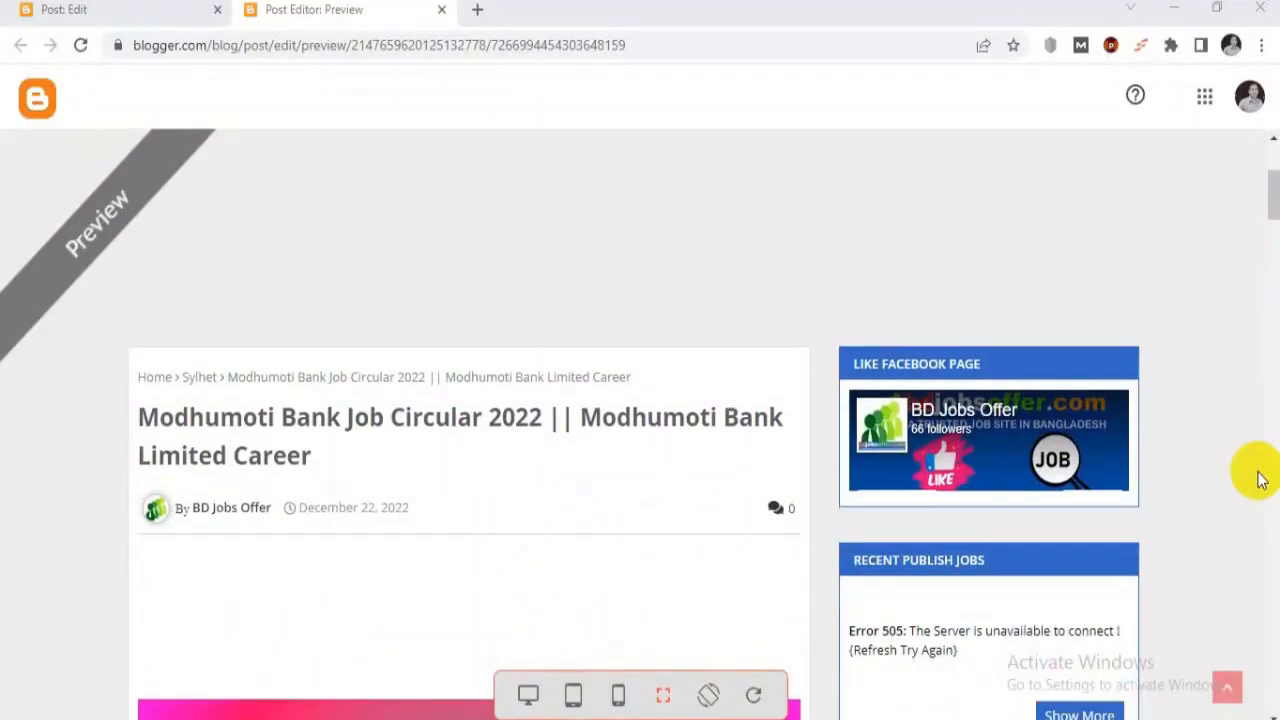
scroll(1259, 479, down, 3)
scroll(1259, 479, up, 3)
scroll(1259, 479, down, 3)
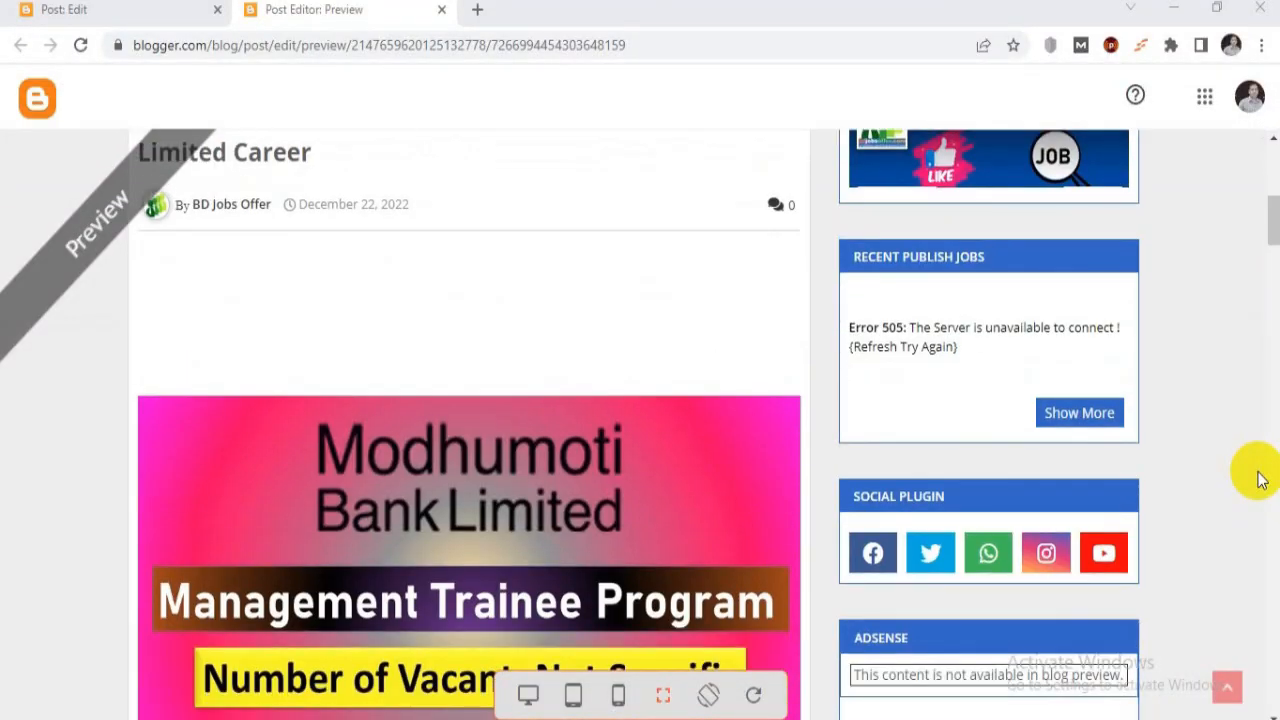
scroll(1259, 479, down, 9)
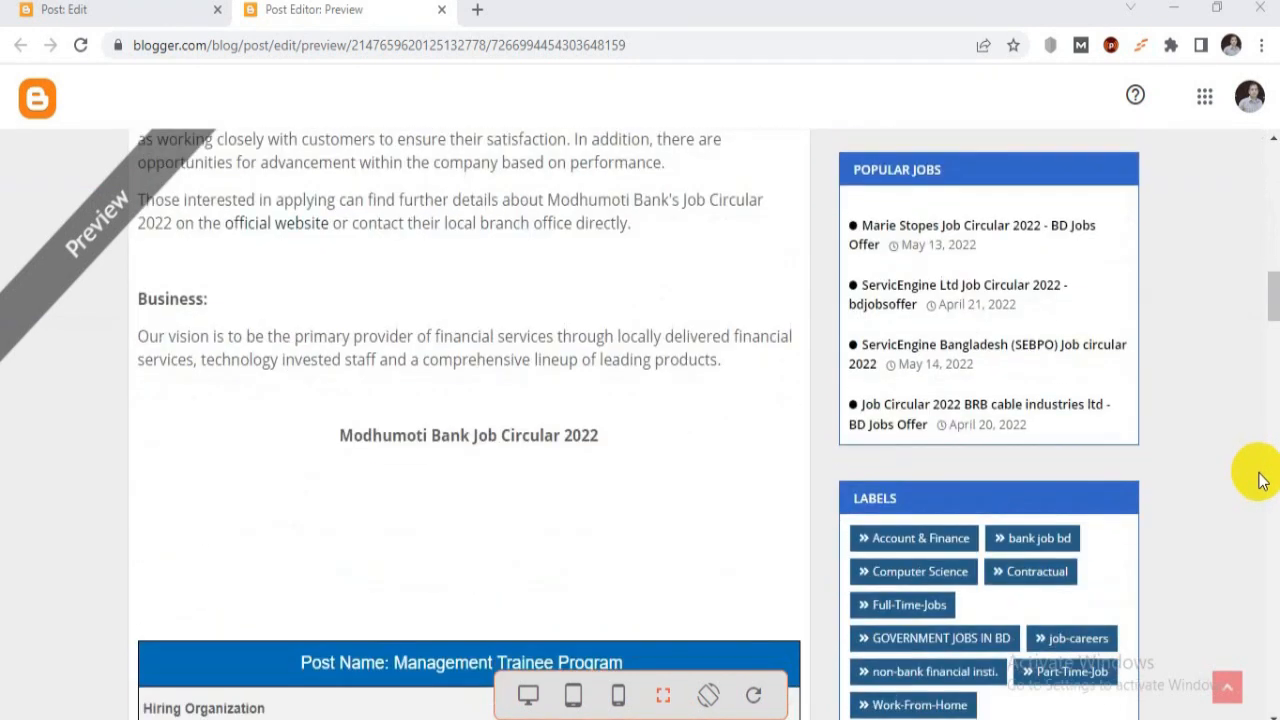
scroll(1259, 479, down, 3)
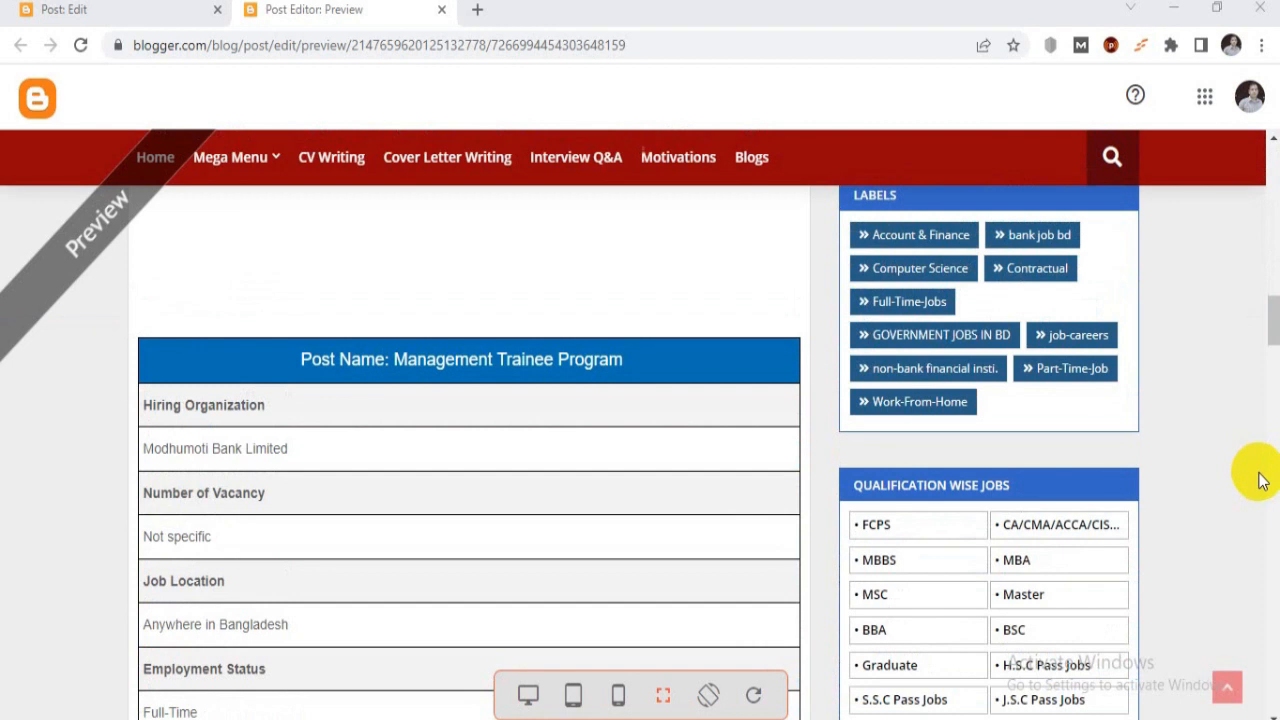
scroll(1259, 479, down, 2)
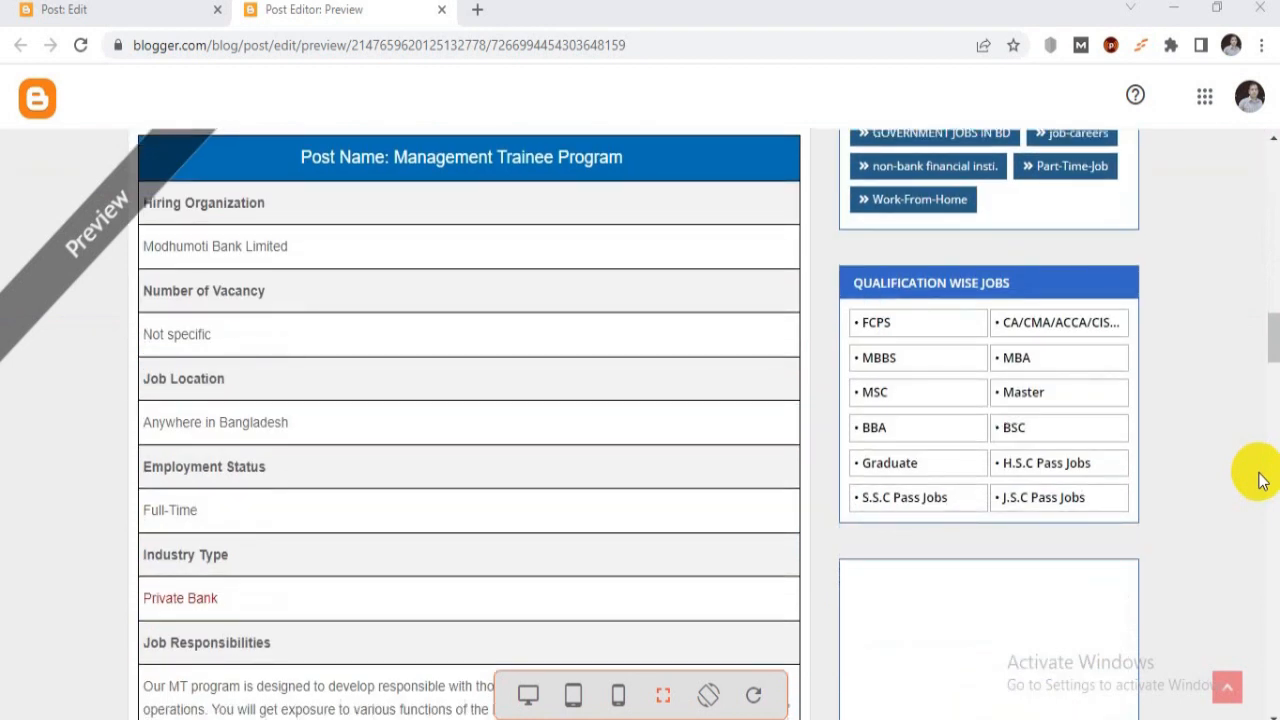
scroll(1259, 479, down, 10)
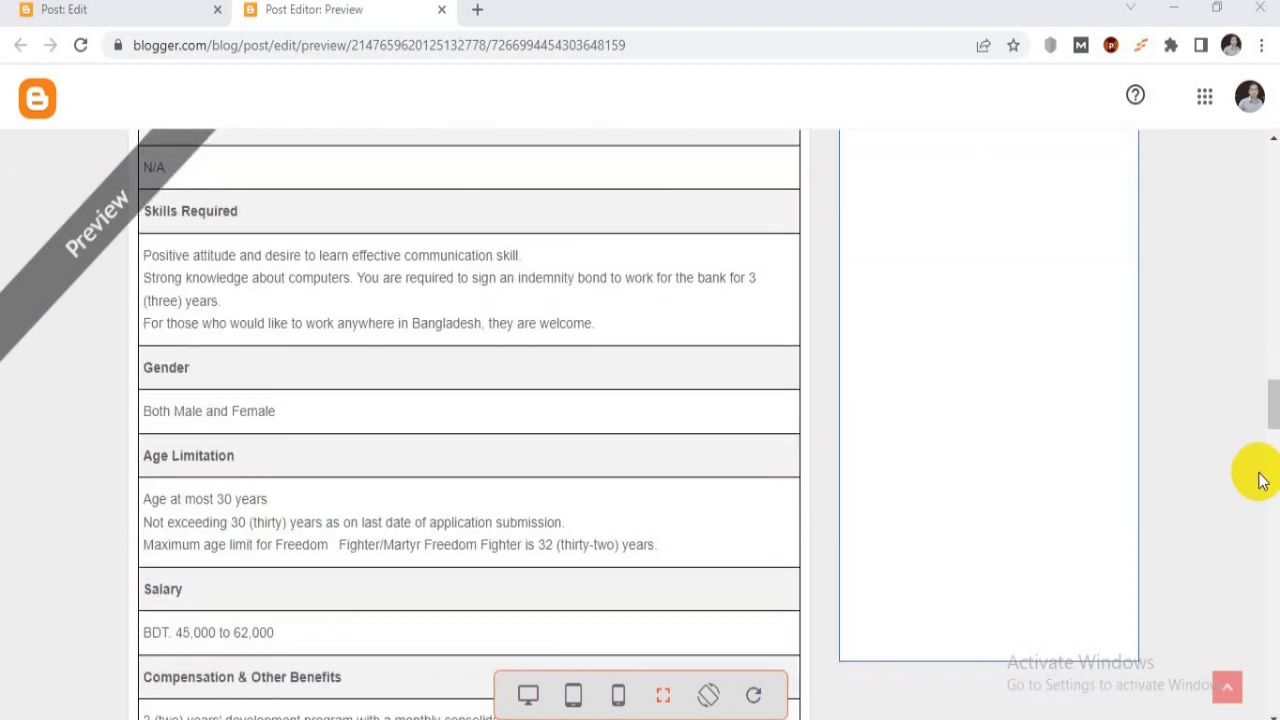
scroll(1256, 470, down, 1)
scroll(434, 400, up, 9)
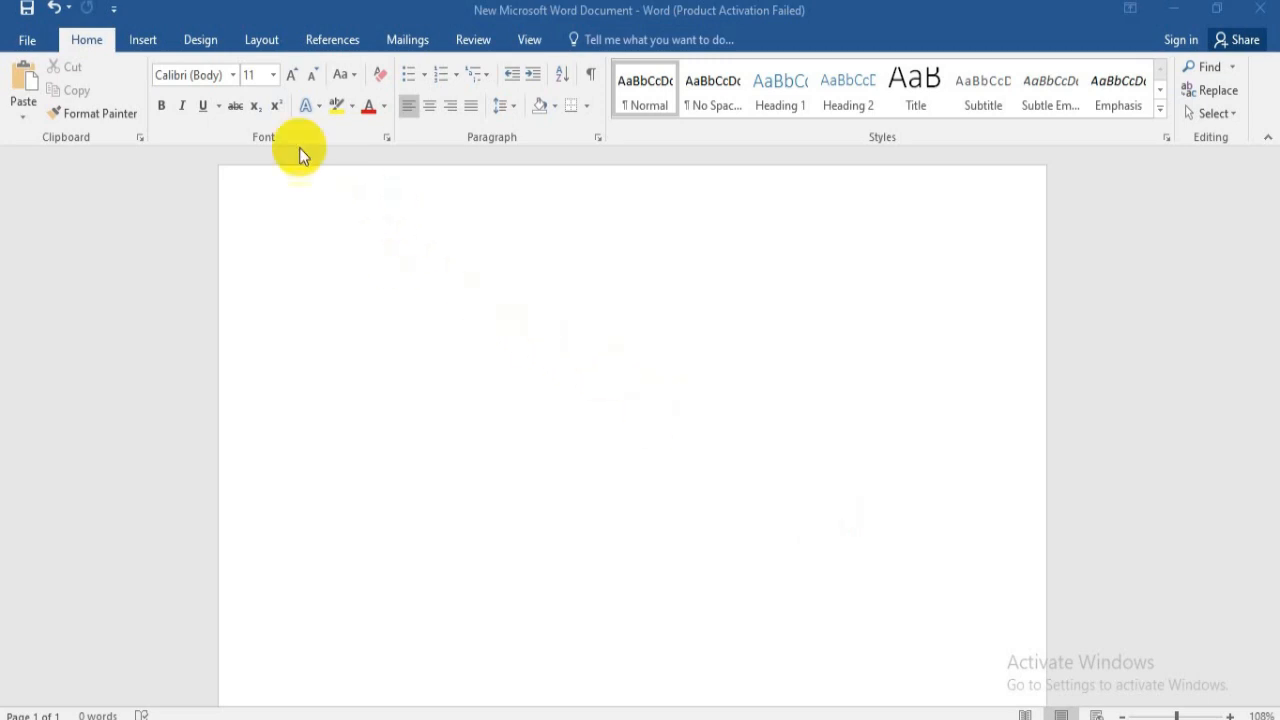
Step: Insert a table with four columns and three rows into the blank document using the table size grid
click(142, 44)
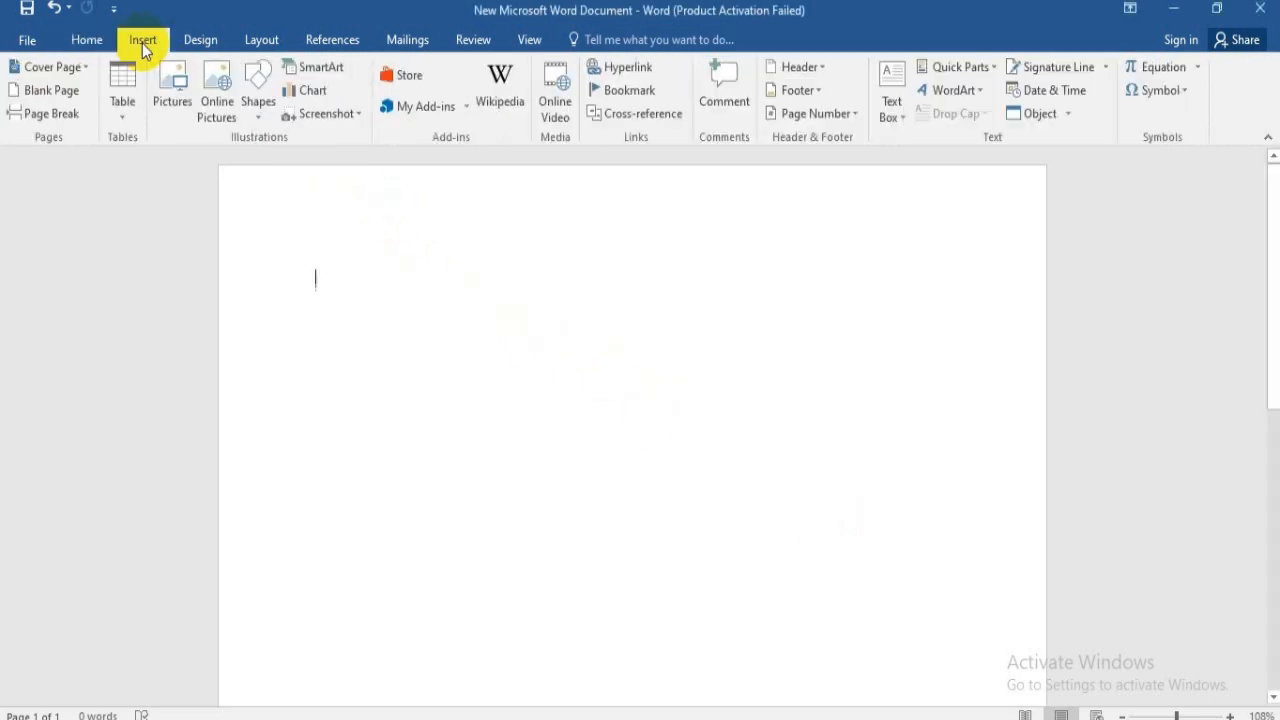
click(124, 112)
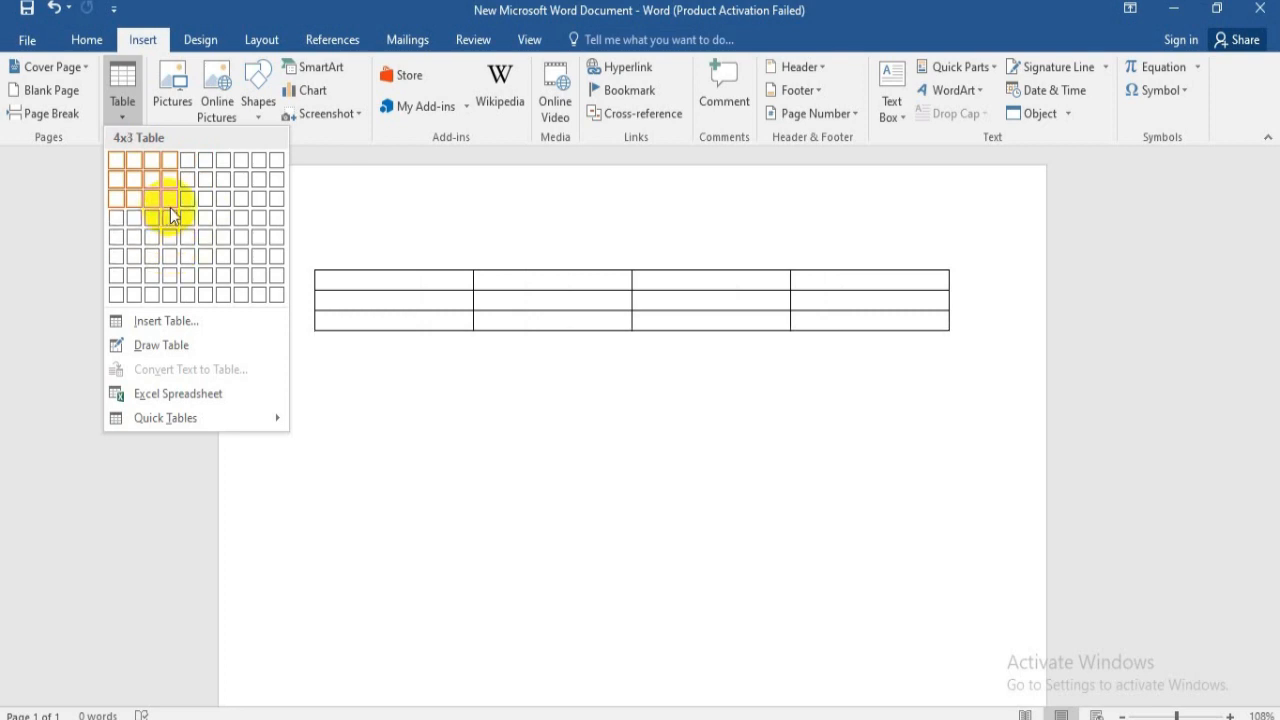
click(171, 209)
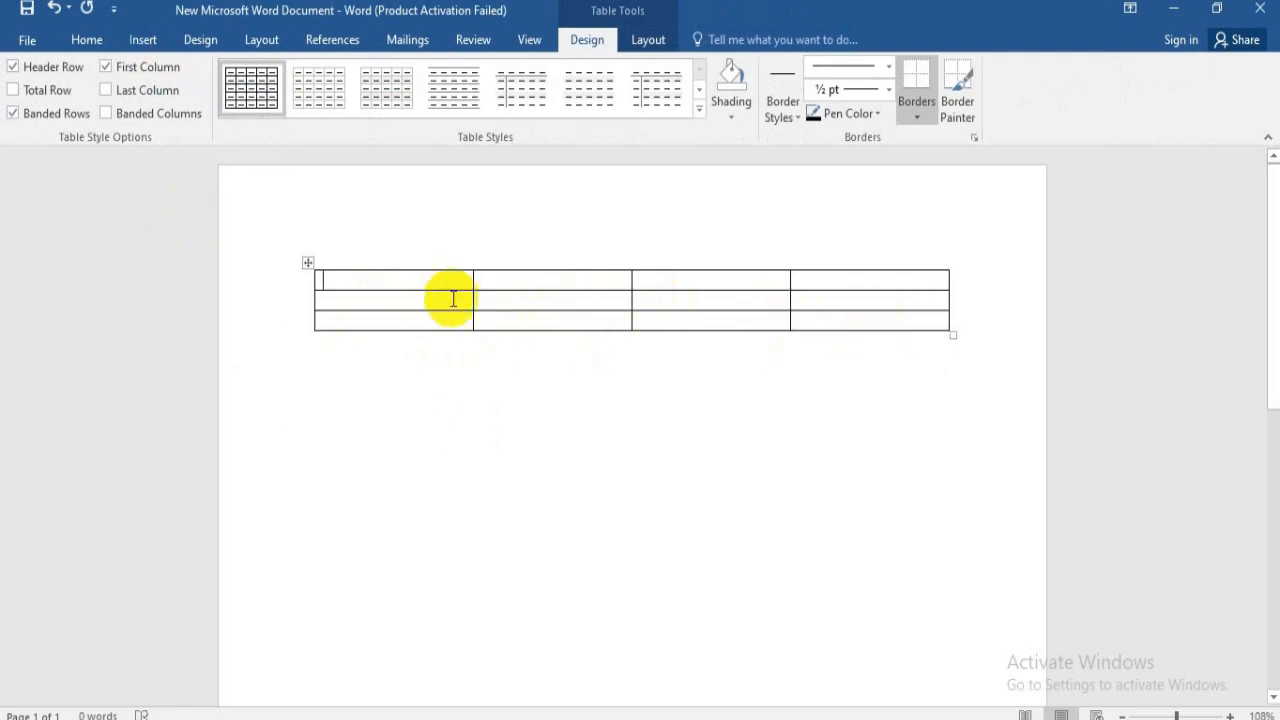
click(391, 437)
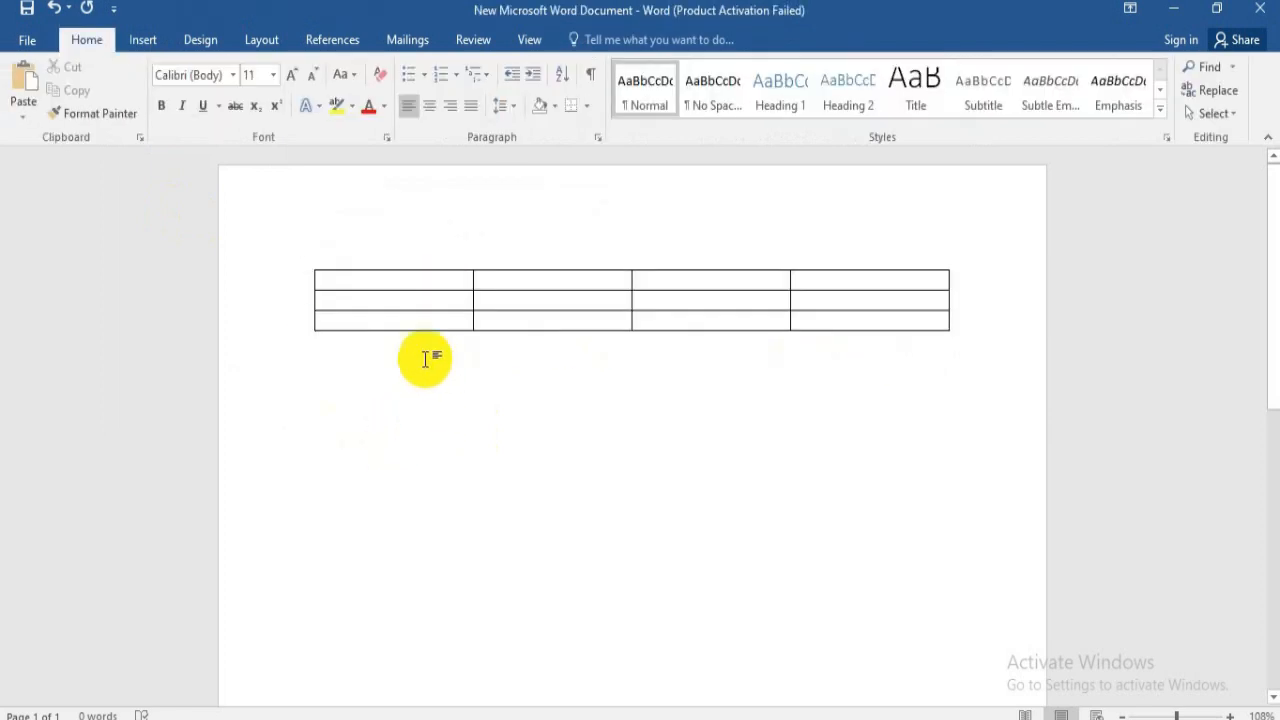
Step: Select the entire four-column table and delete it from the document
click(308, 262)
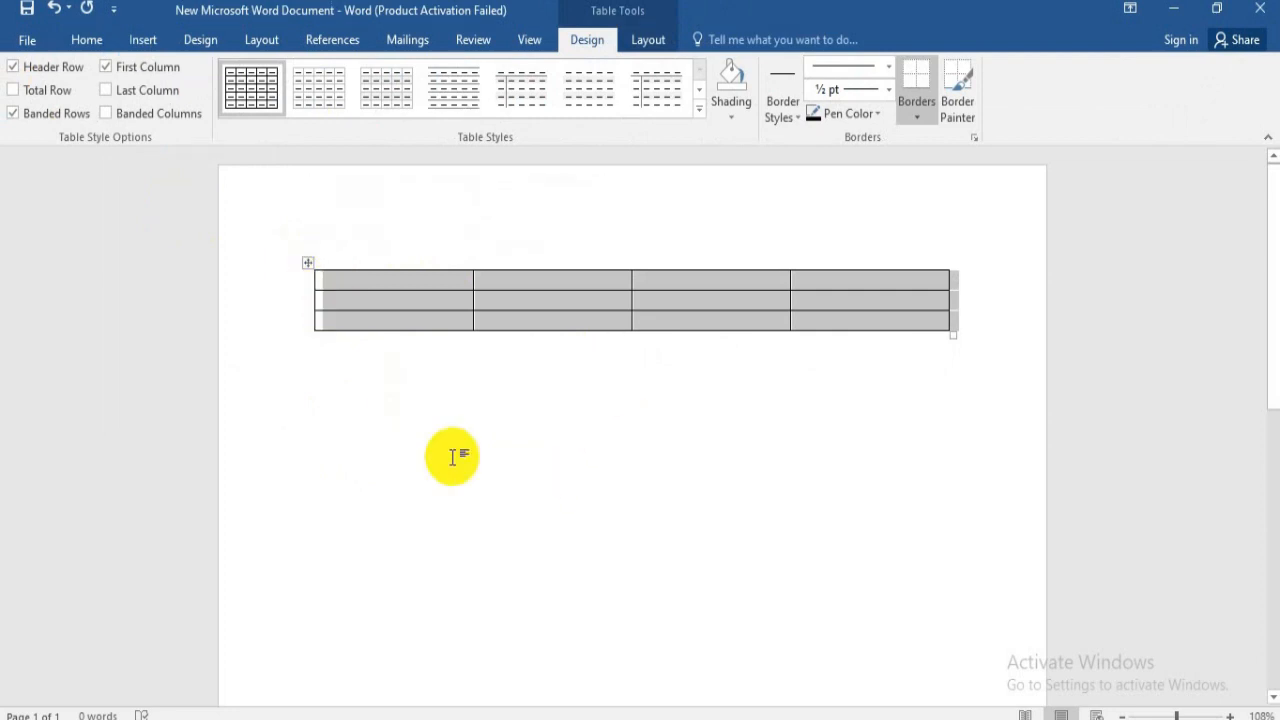
key(BackSpace)
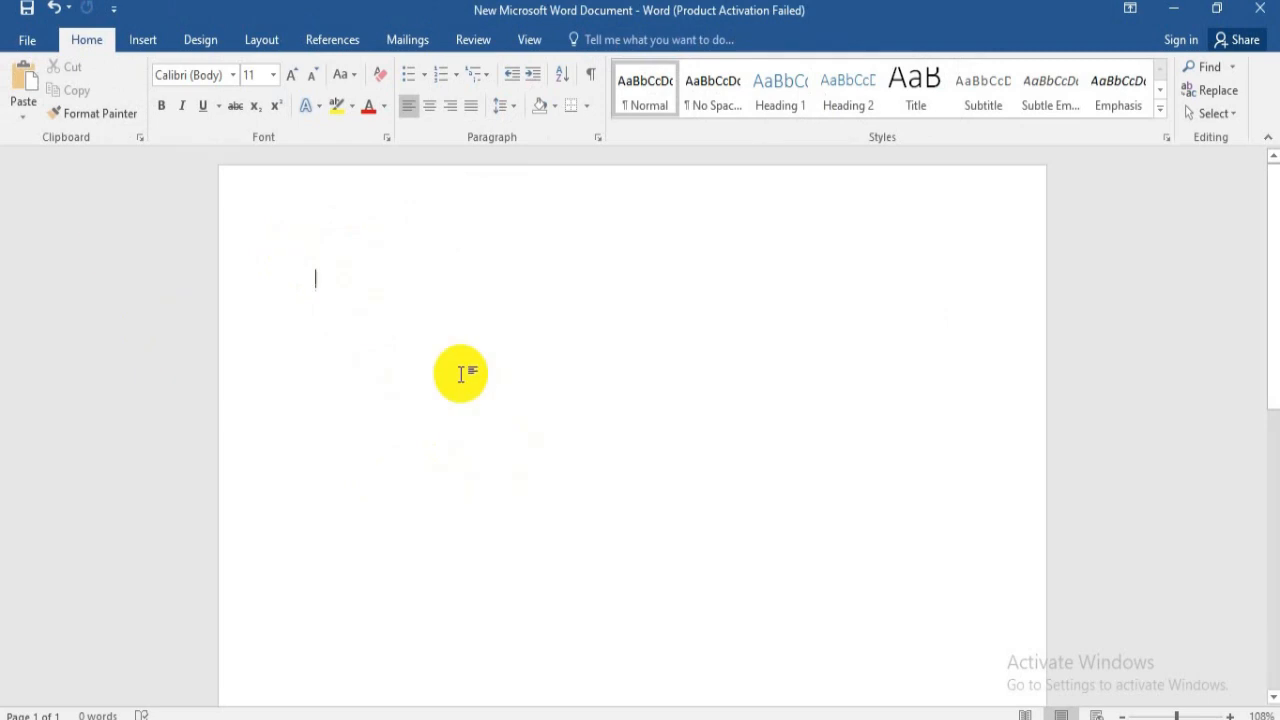
Step: Insert a table with 2 columns and 9 rows by specifying its dimensions, keeping the automatic fixed column width
click(142, 39)
click(120, 108)
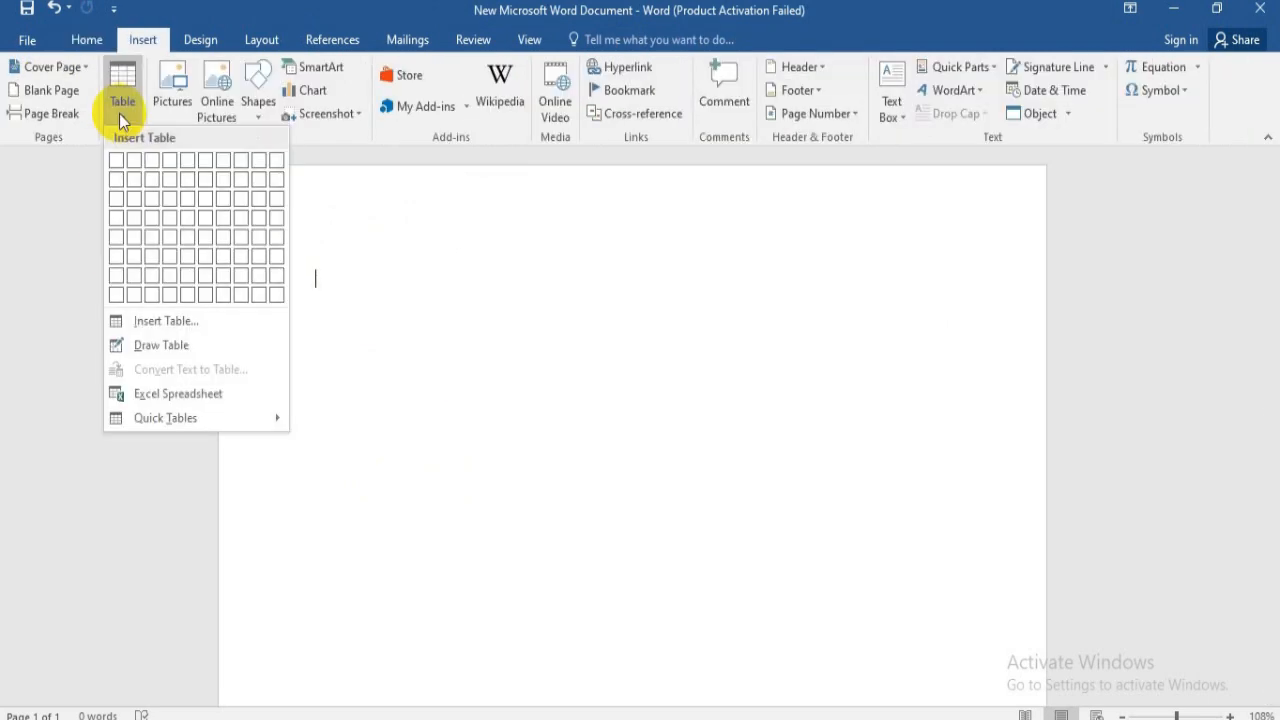
click(180, 323)
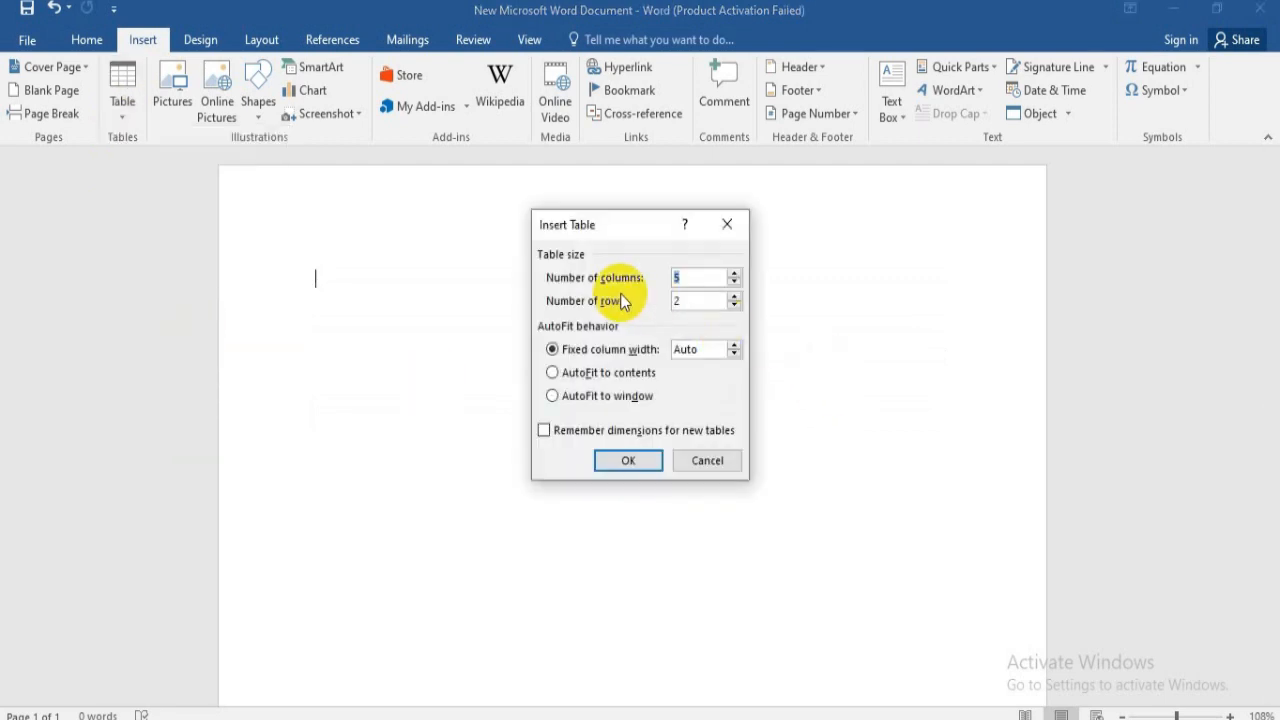
click(698, 277)
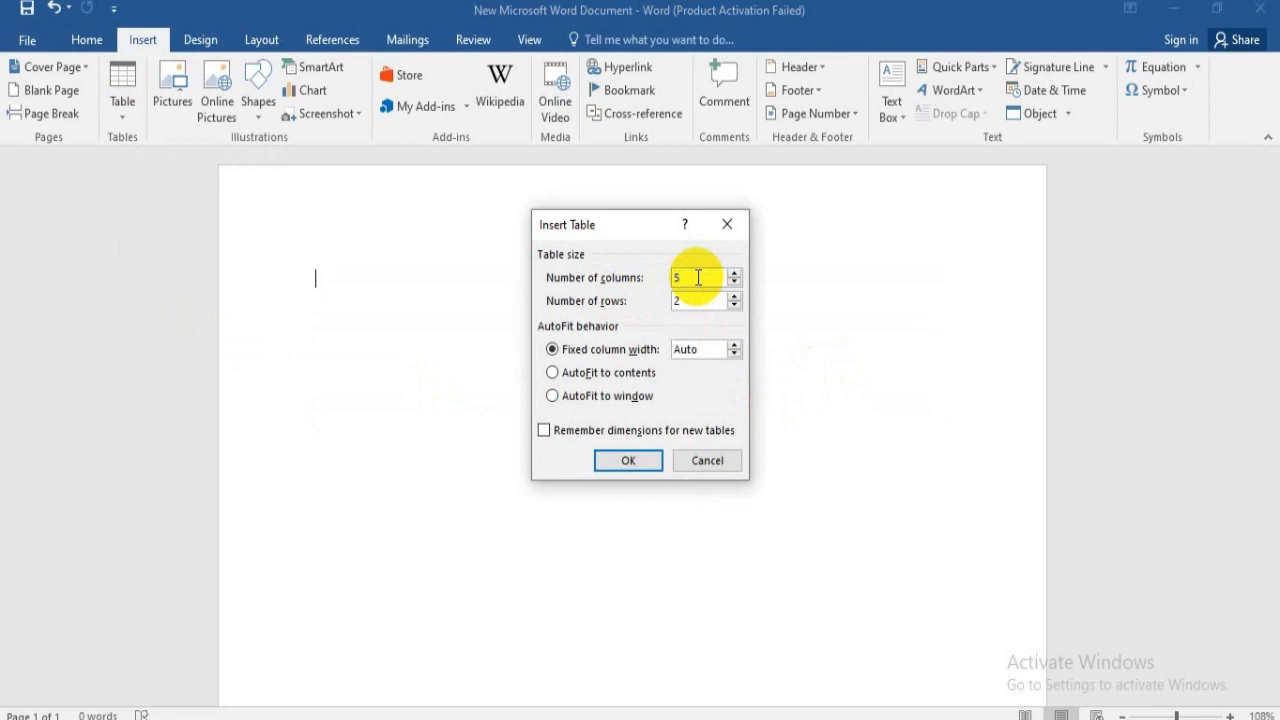
key(BackSpace)
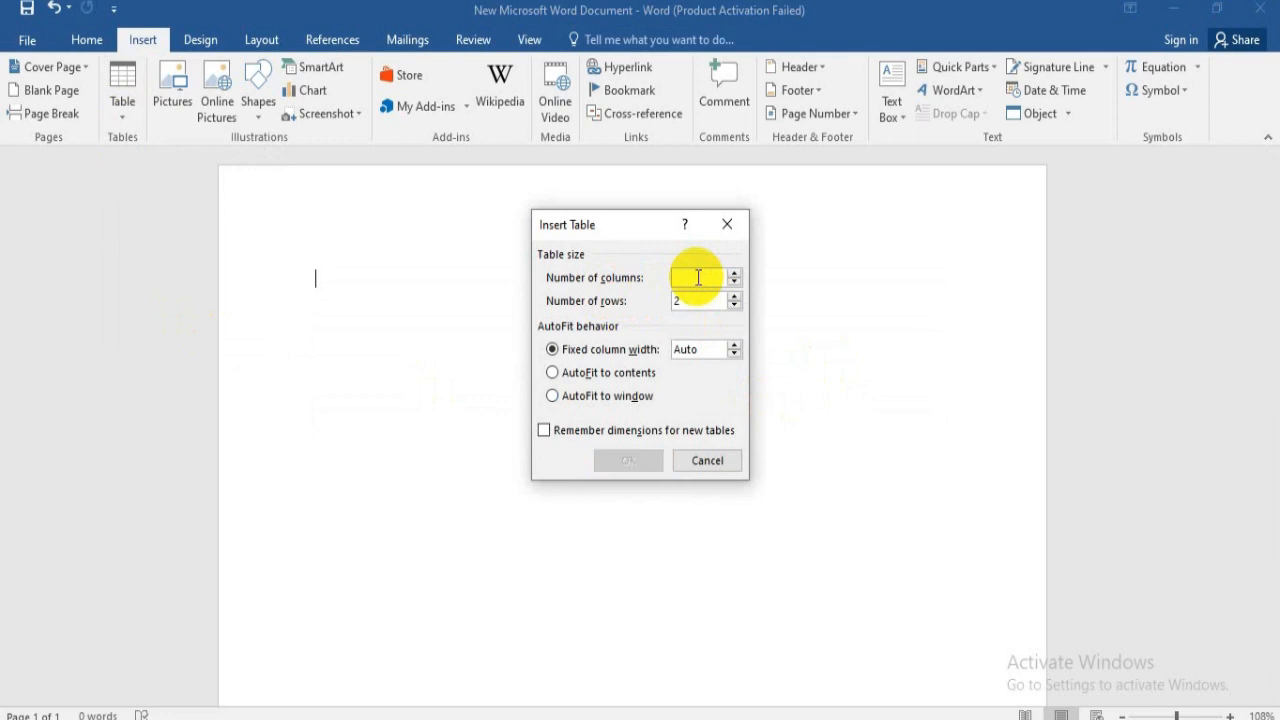
text(2)
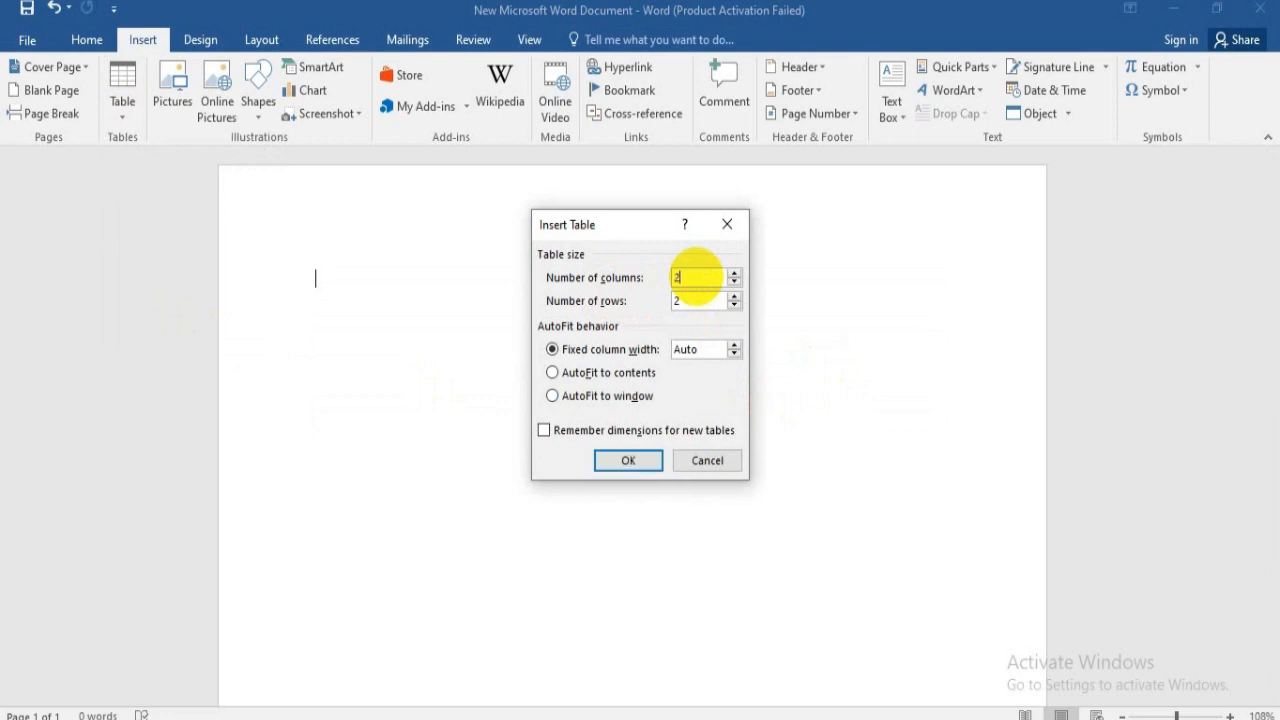
click(709, 302)
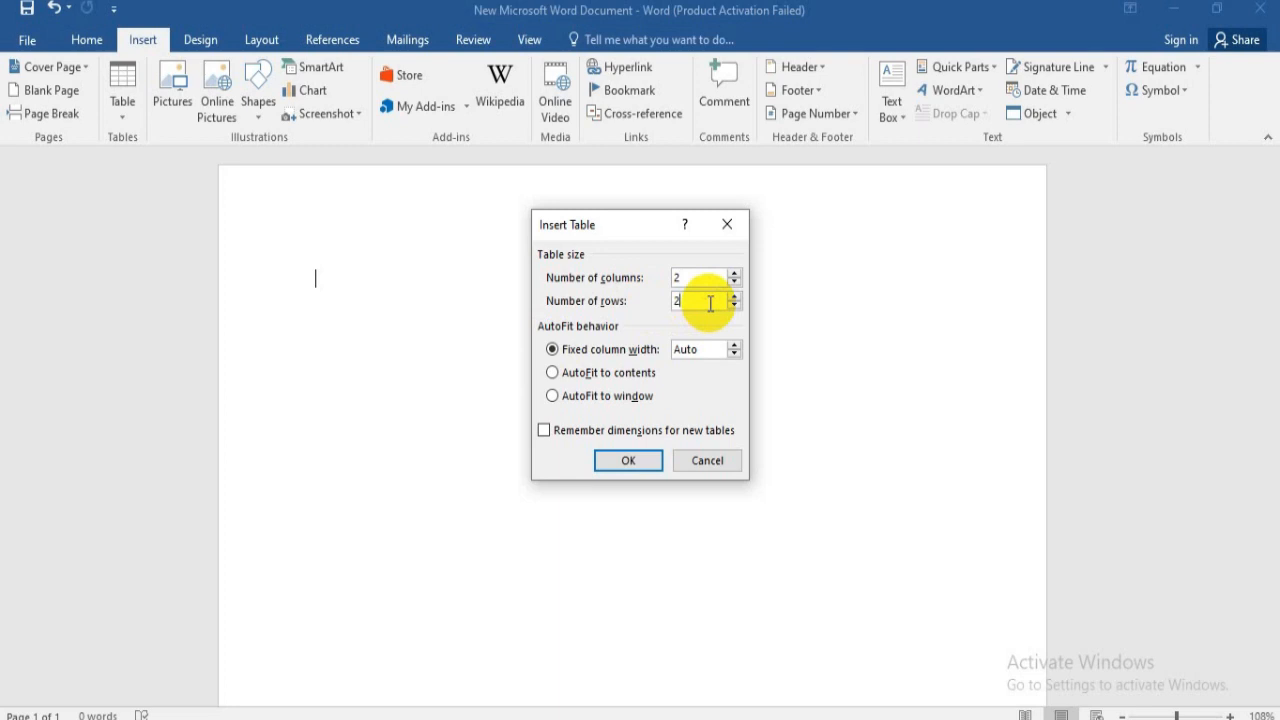
key(BackSpace)
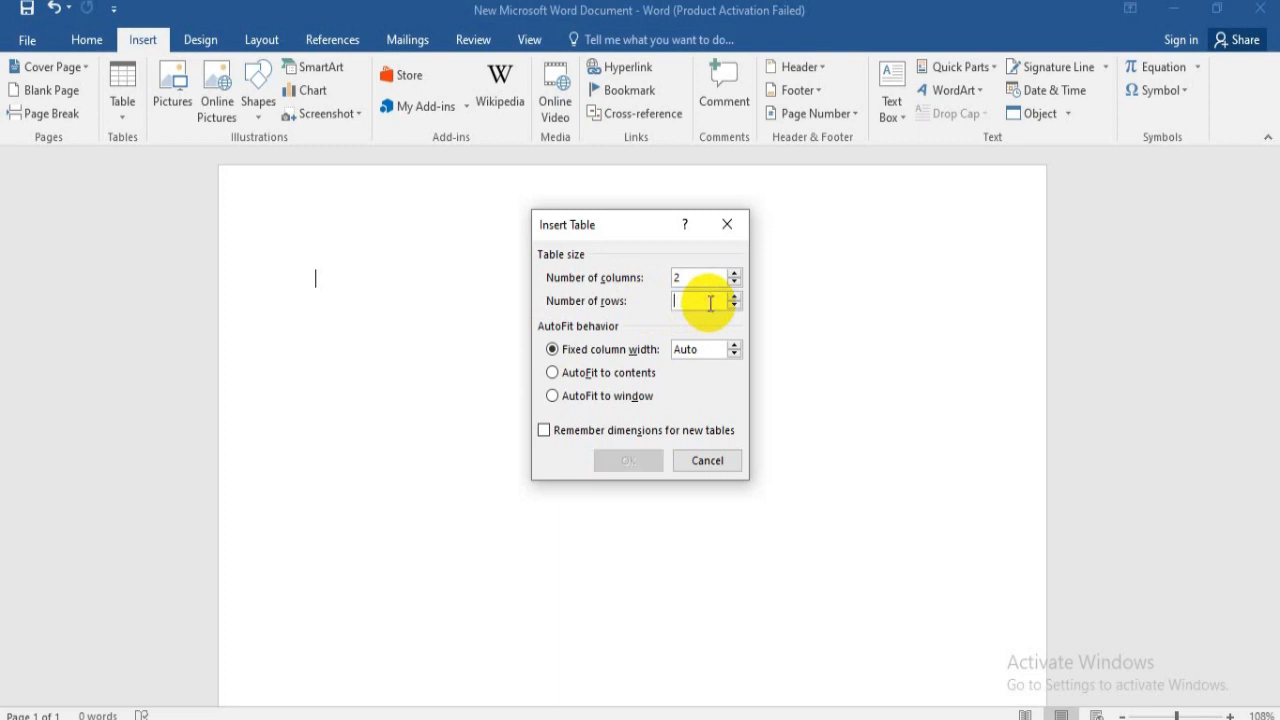
text(9)
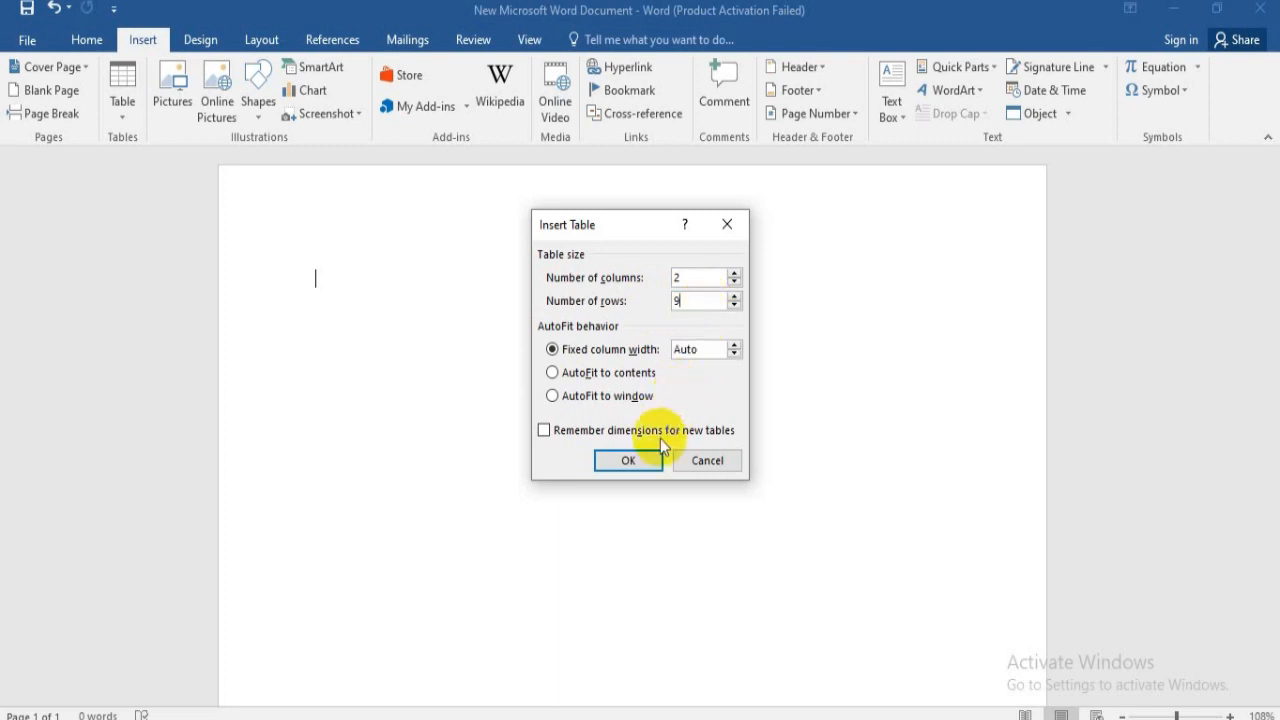
click(628, 461)
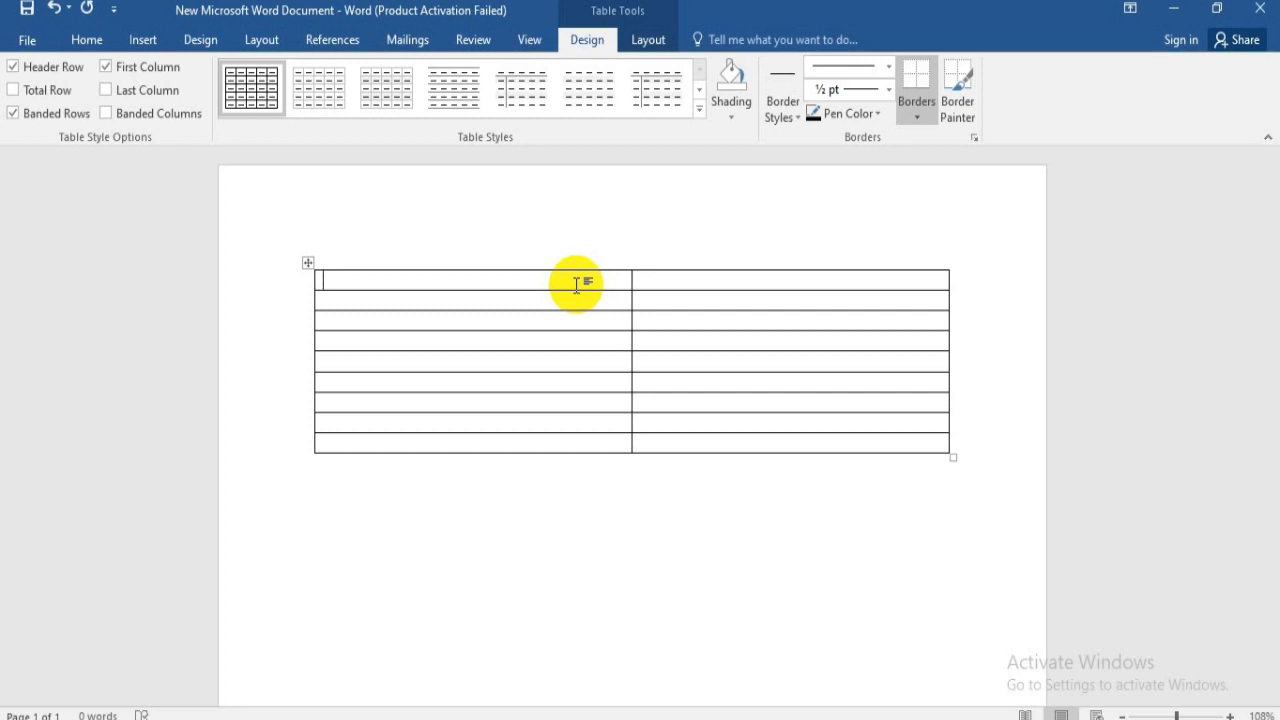
Step: Insert a new row below the last row of the two-column table
click(475, 447)
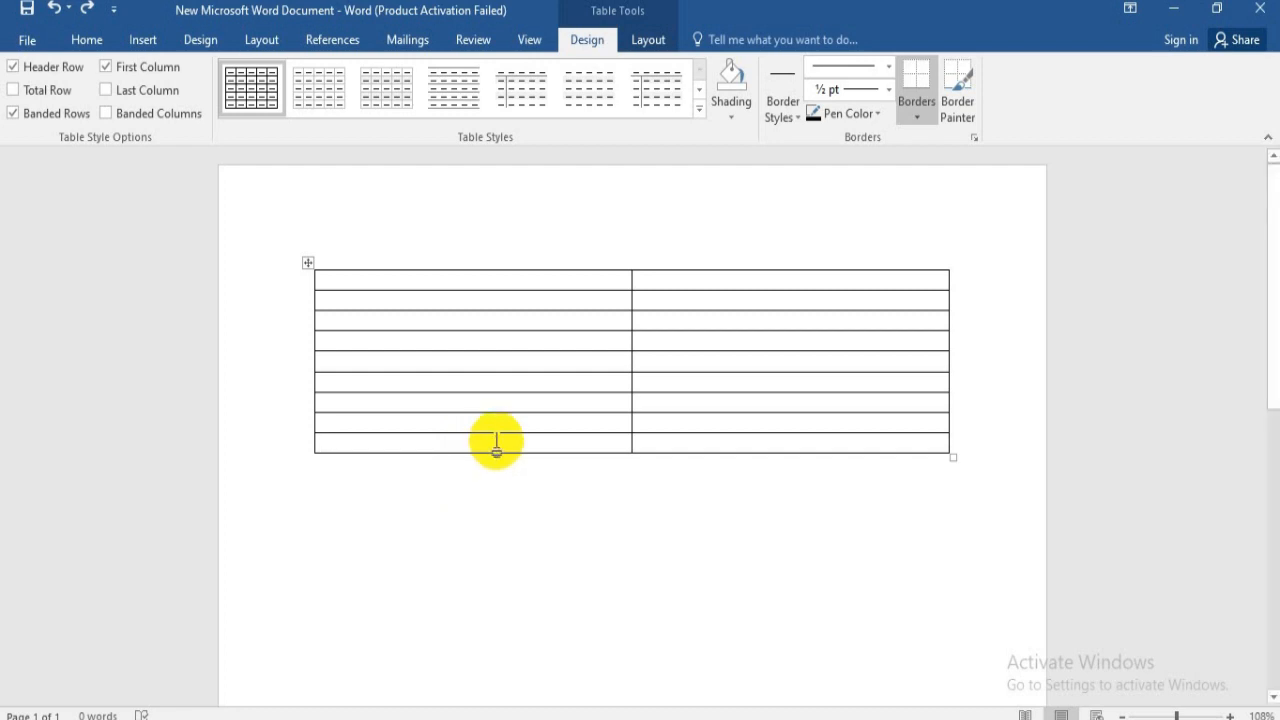
right_click(497, 446)
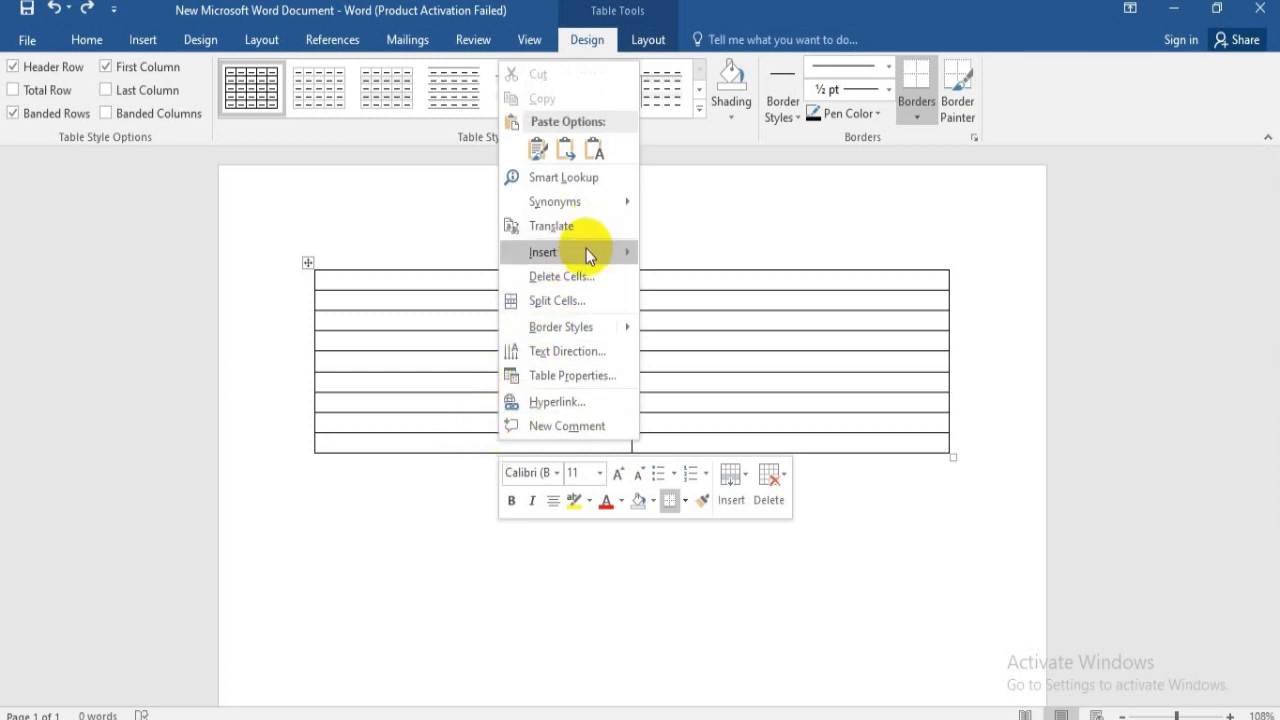
mouse_move(588, 255)
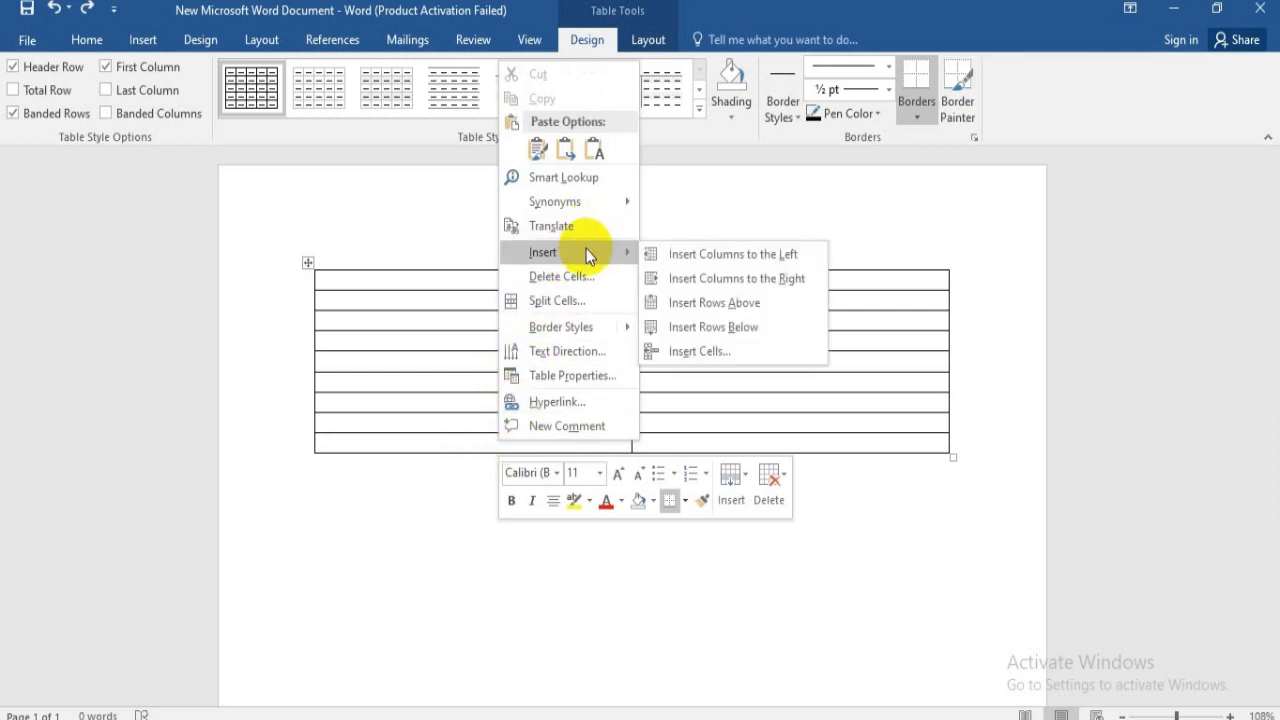
click(752, 333)
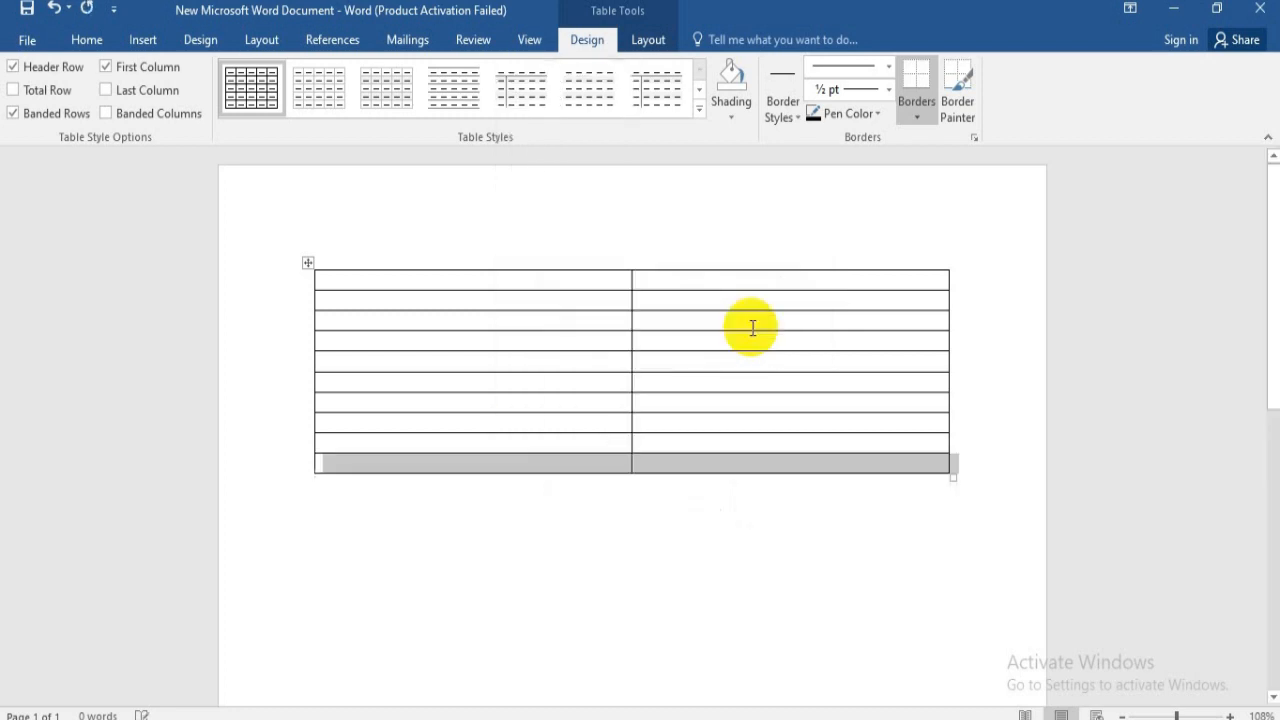
Step: Insert a new column to the right of the table's second column
click(802, 402)
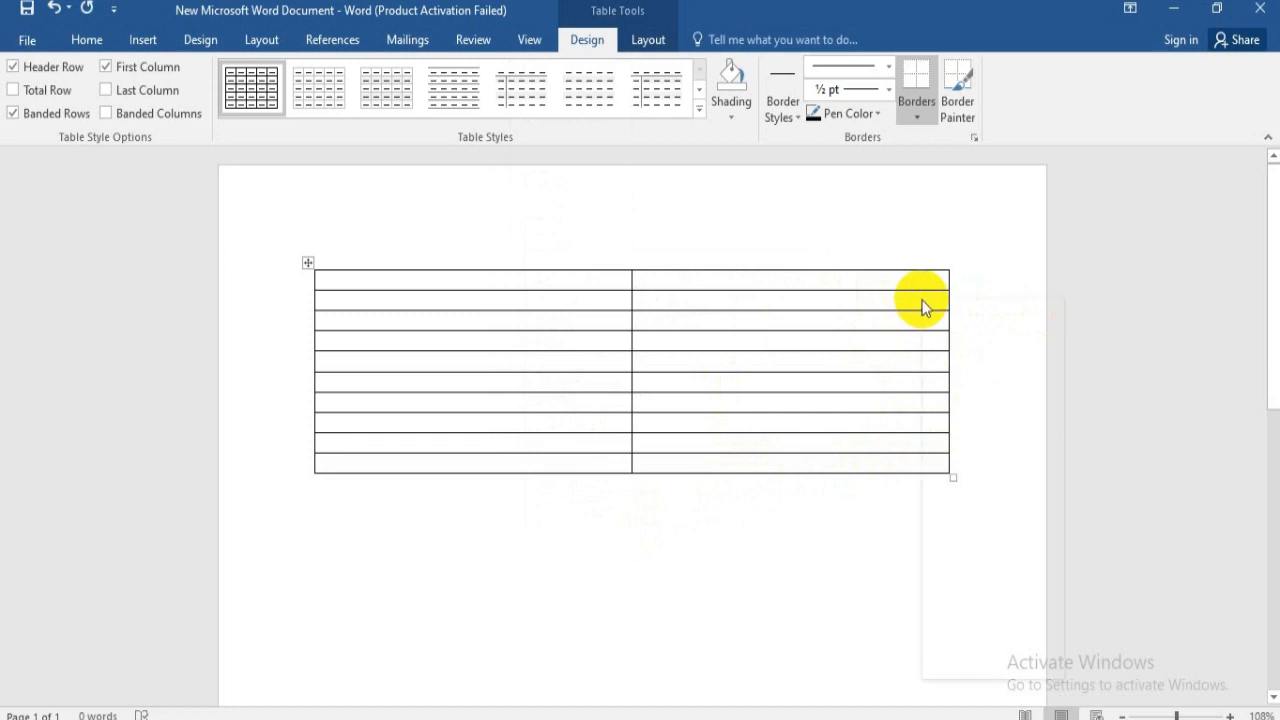
right_click(922, 301)
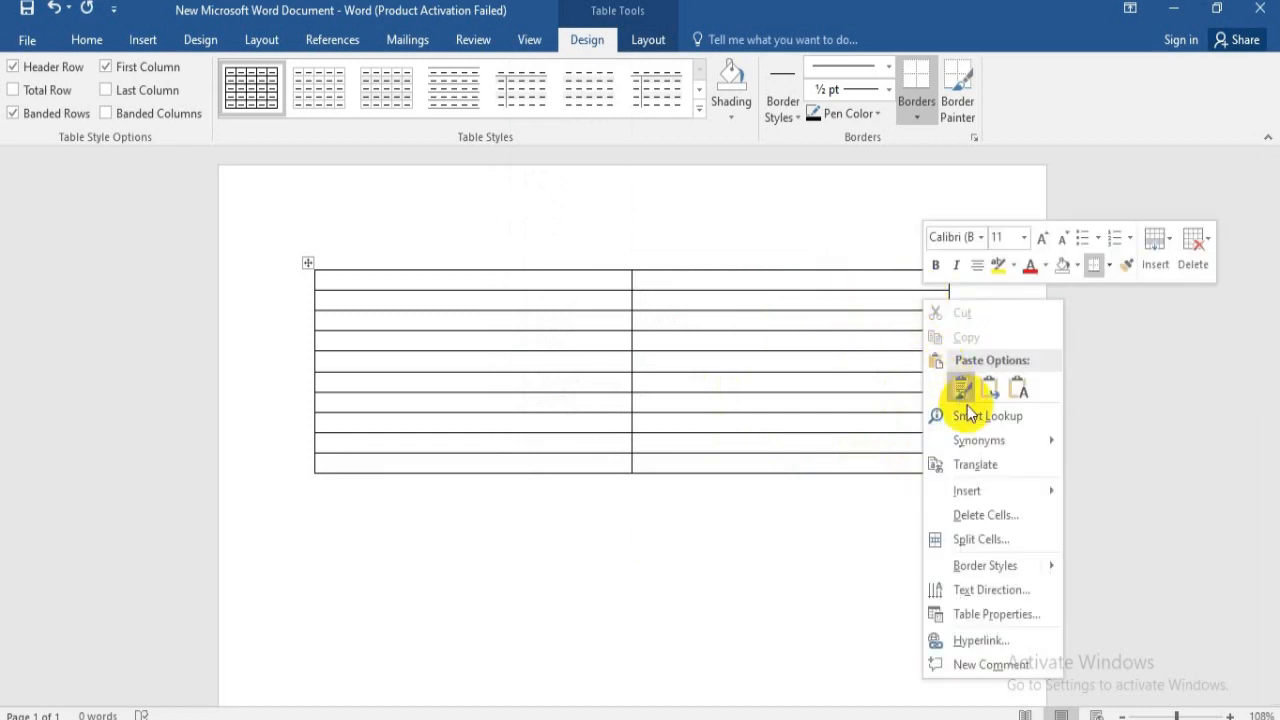
mouse_move(985, 485)
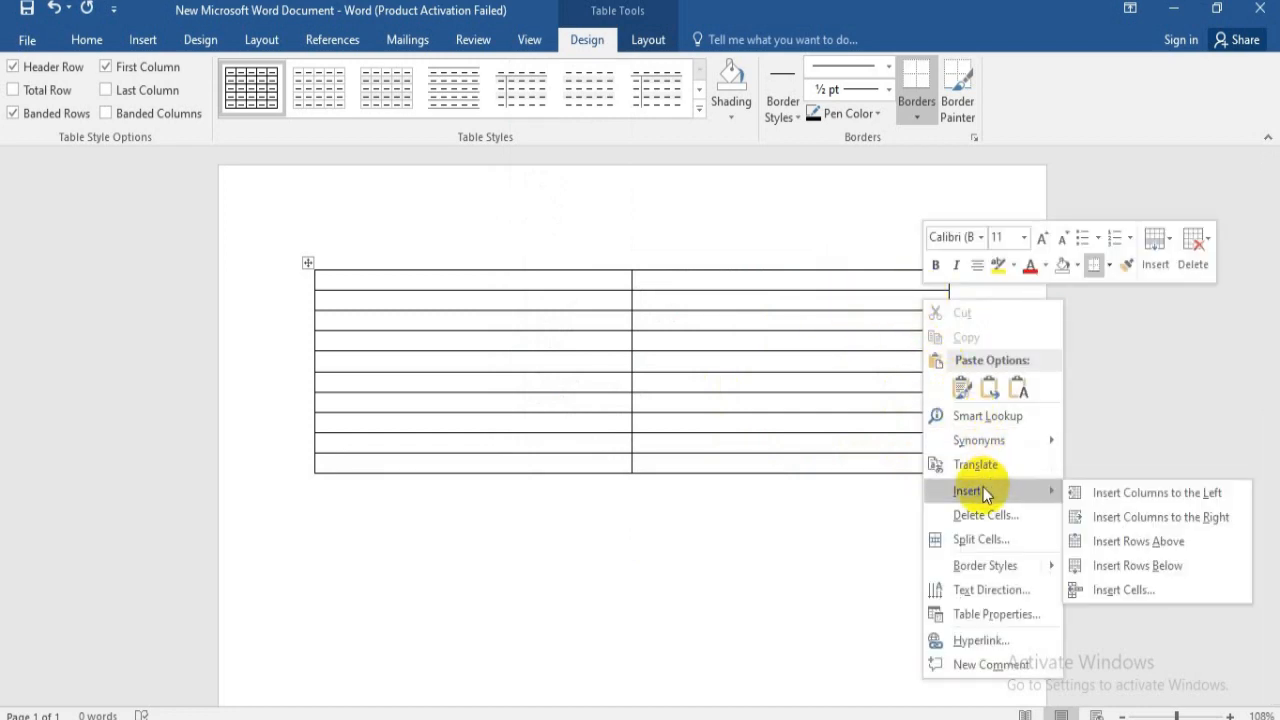
click(1203, 516)
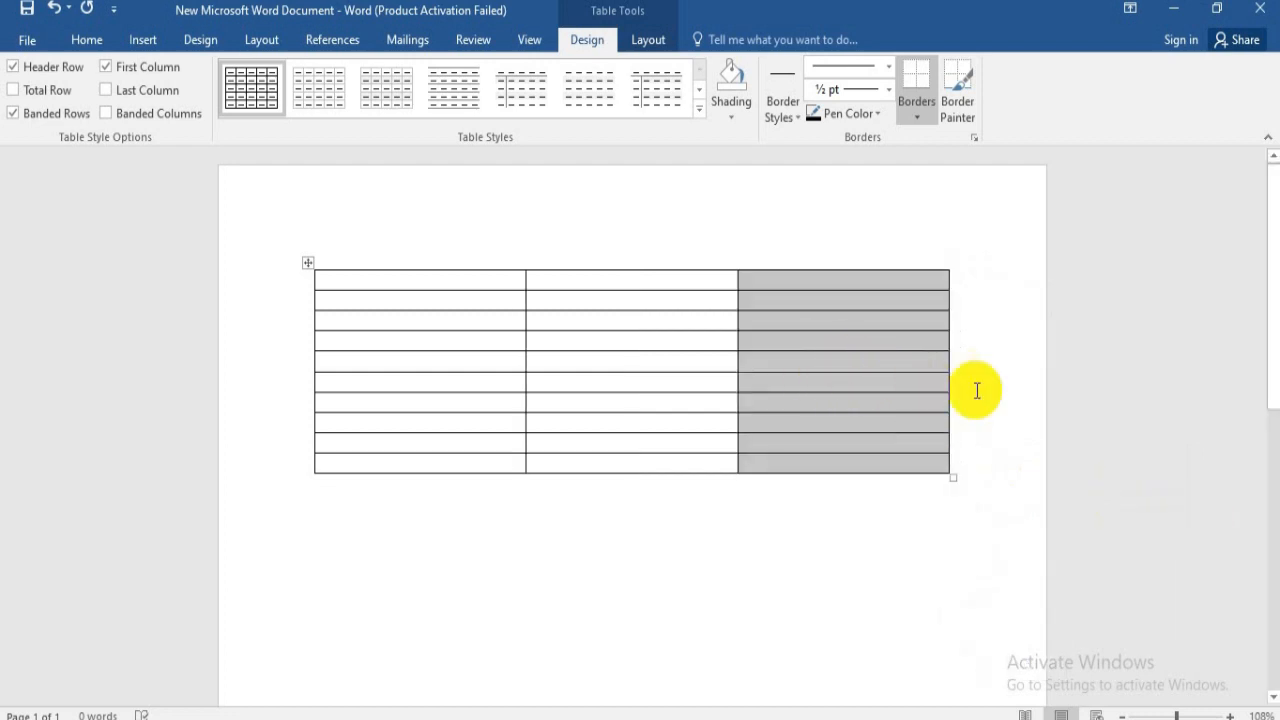
Step: Undo the added column and the added row, and place the cursor below the table
click(54, 8)
click(54, 8)
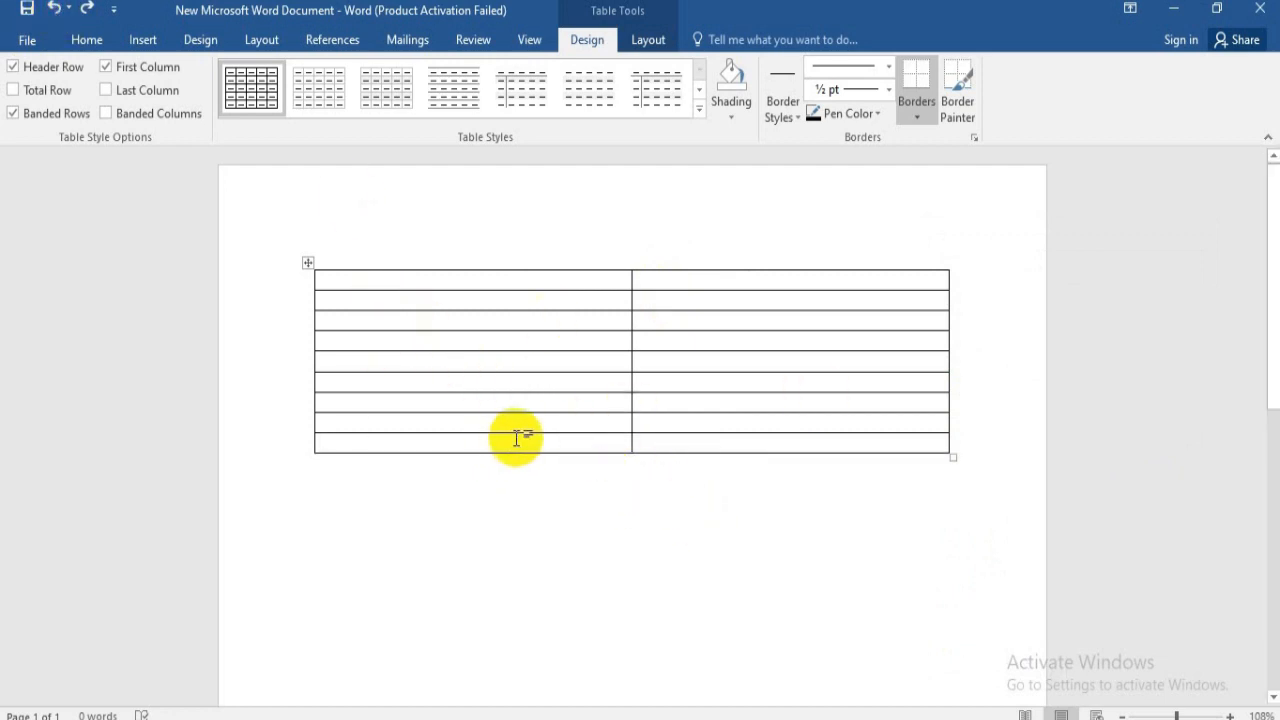
click(581, 444)
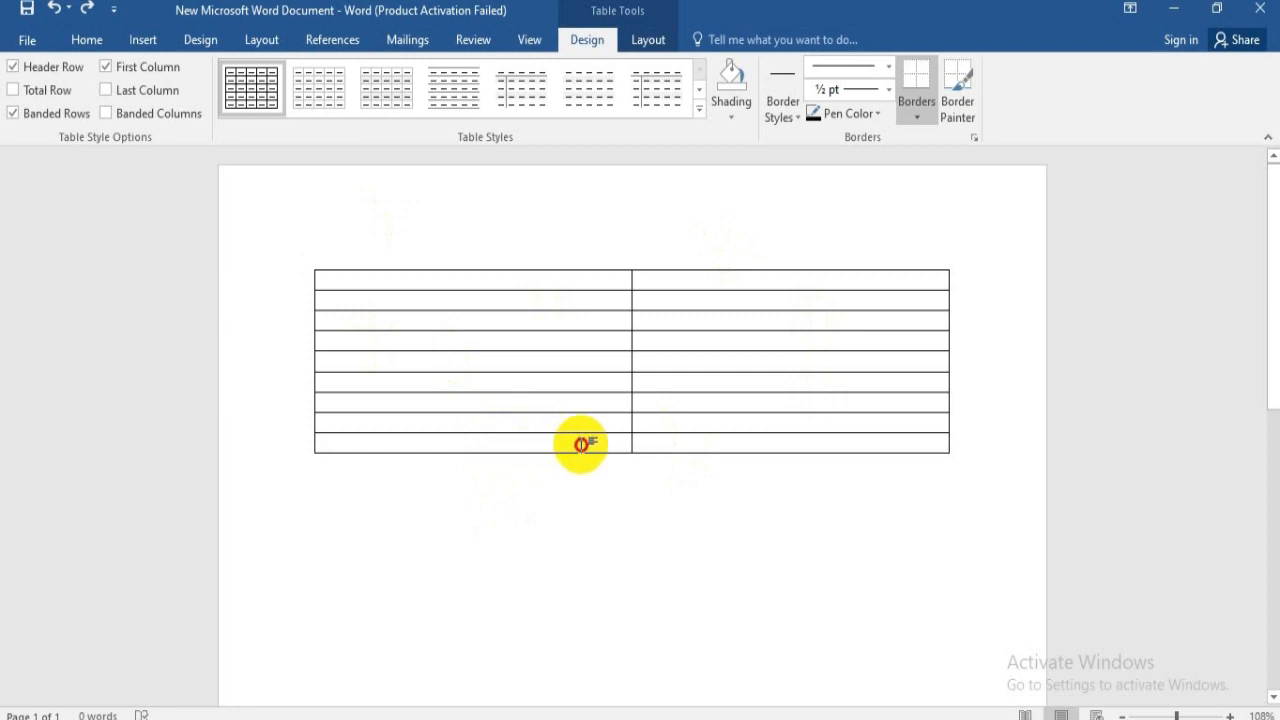
click(543, 483)
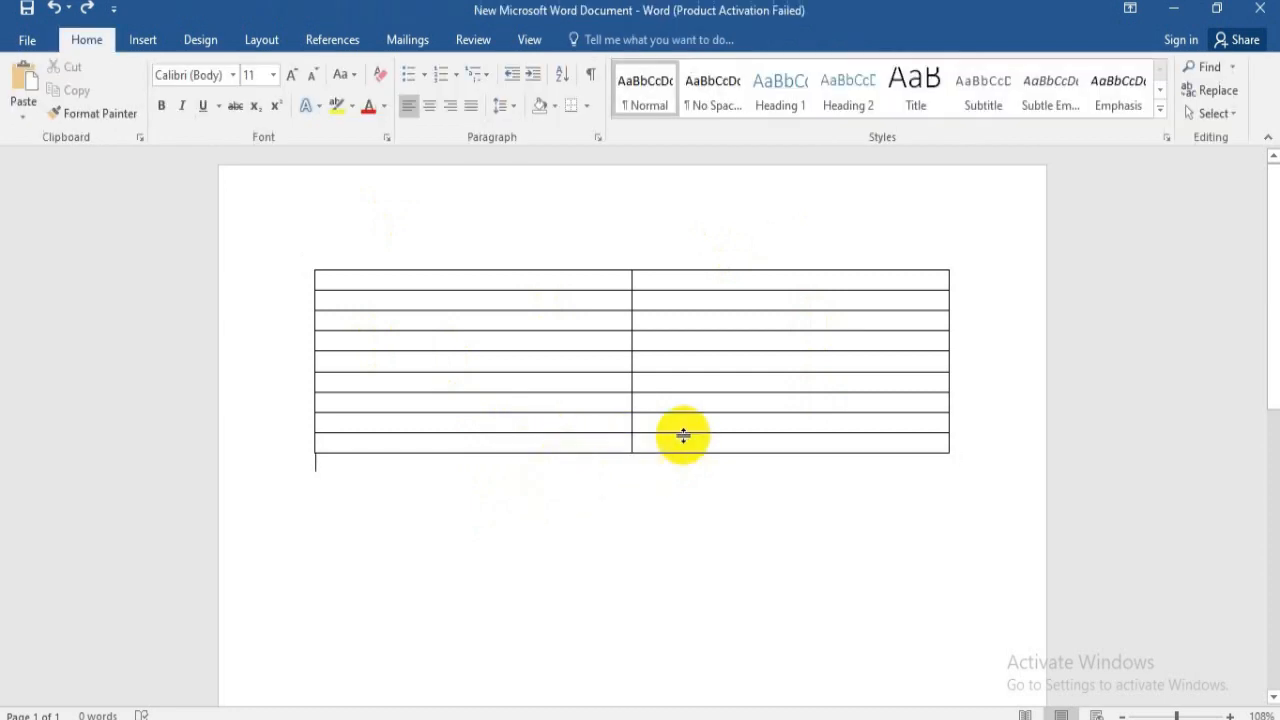
Step: Delete the entire last row of the two-column table, and undo the deletion
click(585, 438)
drag(546, 441, 650, 440)
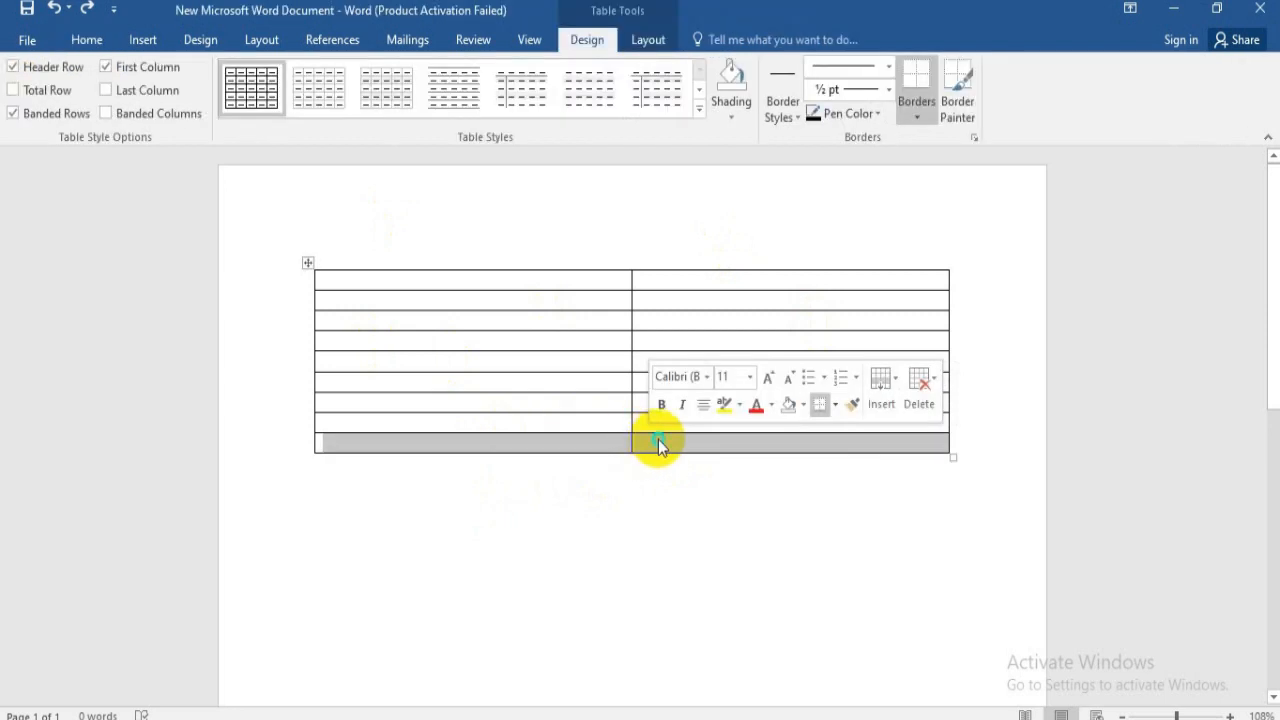
click(658, 439)
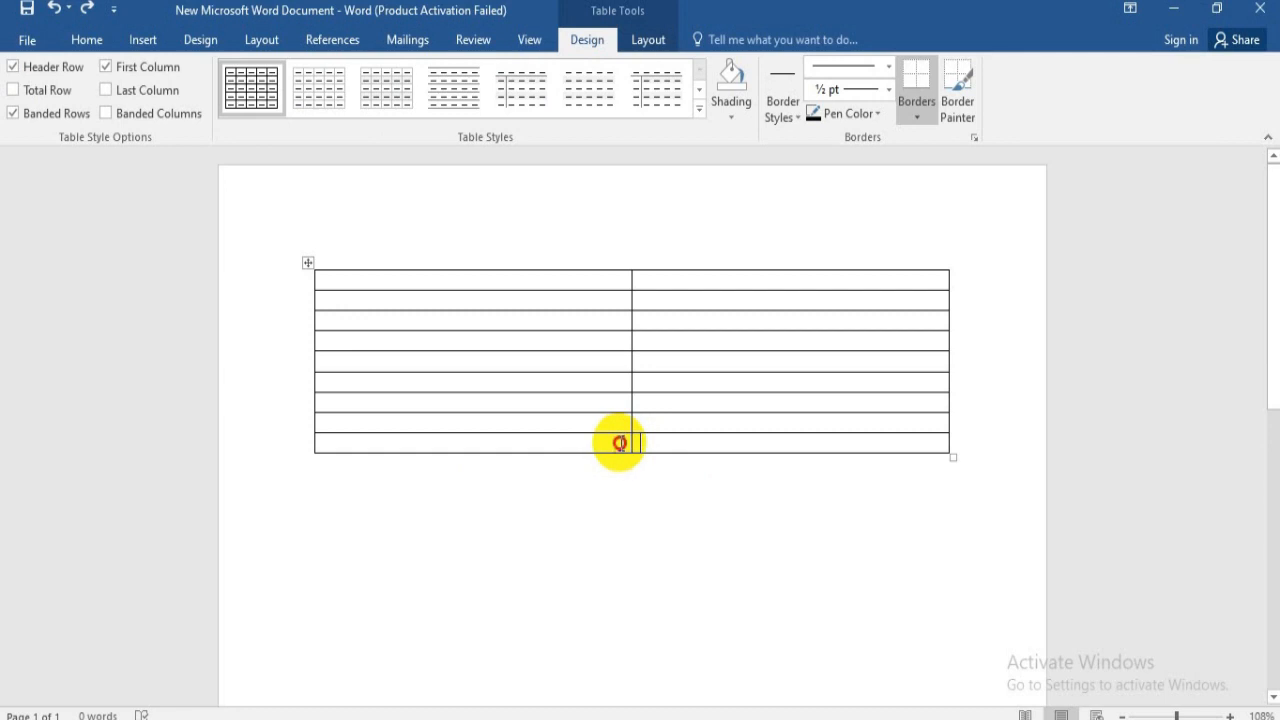
drag(626, 440, 677, 446)
right_click(677, 446)
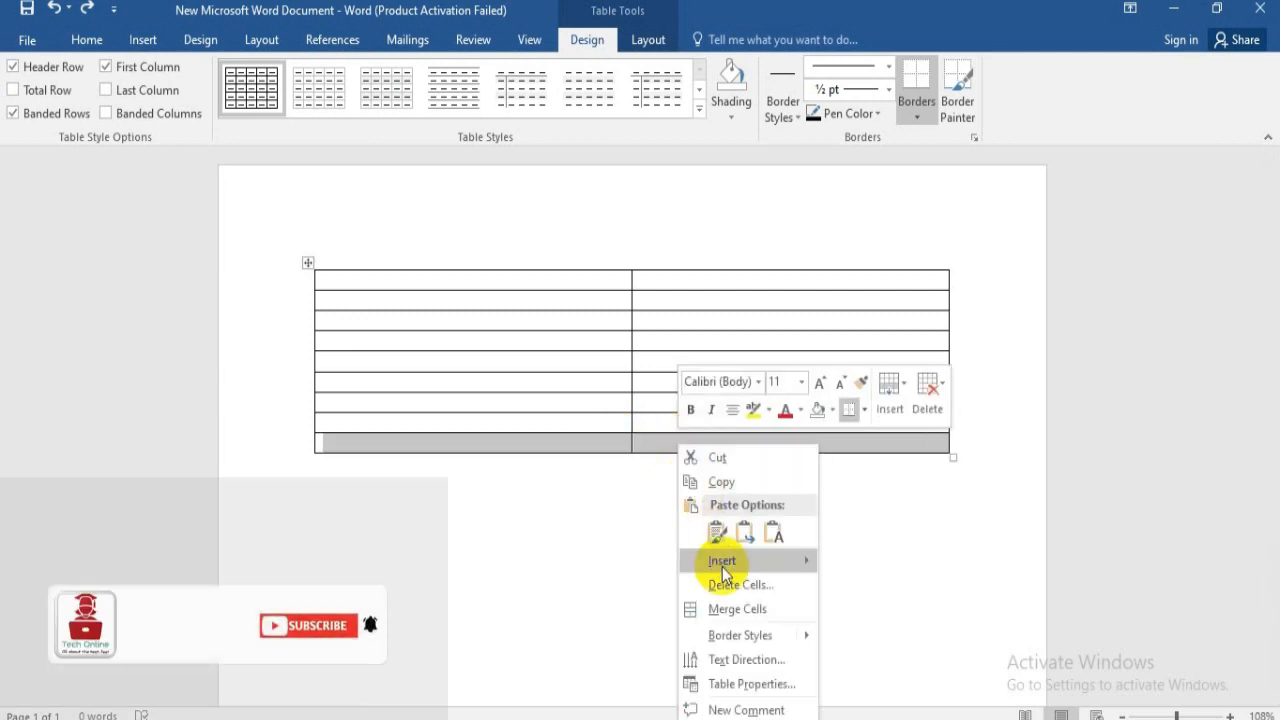
mouse_move(735, 563)
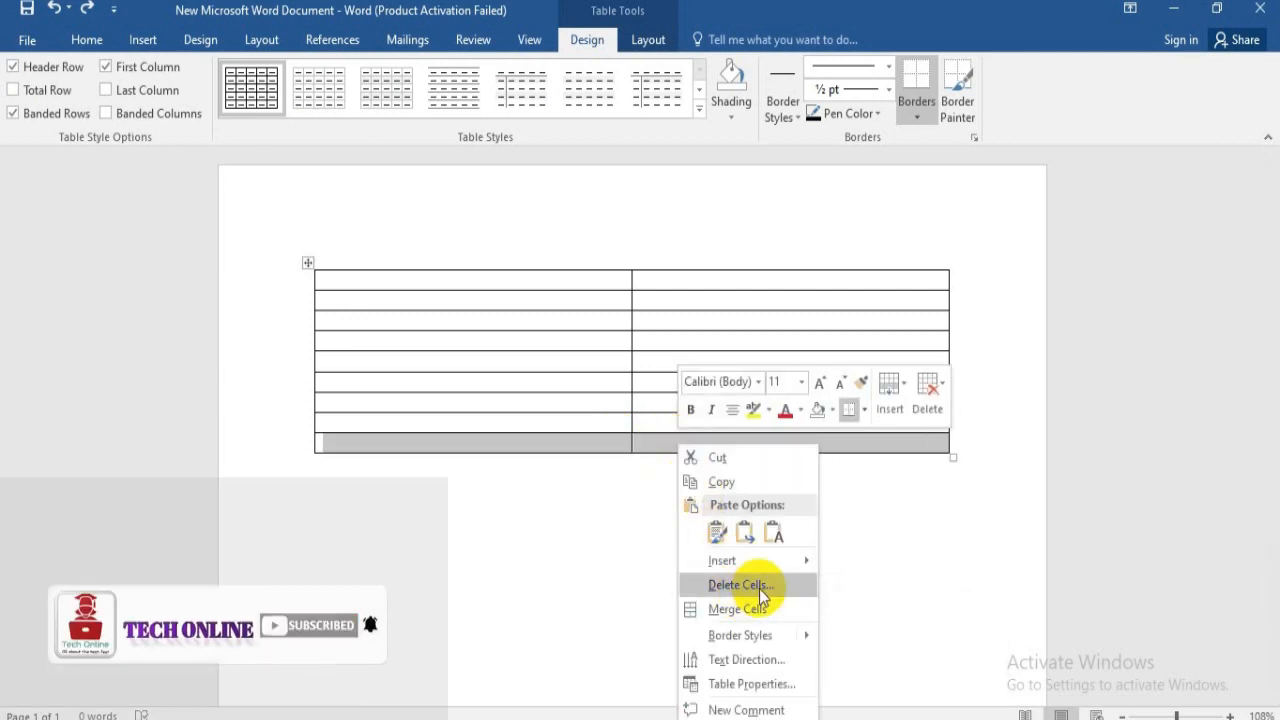
click(759, 588)
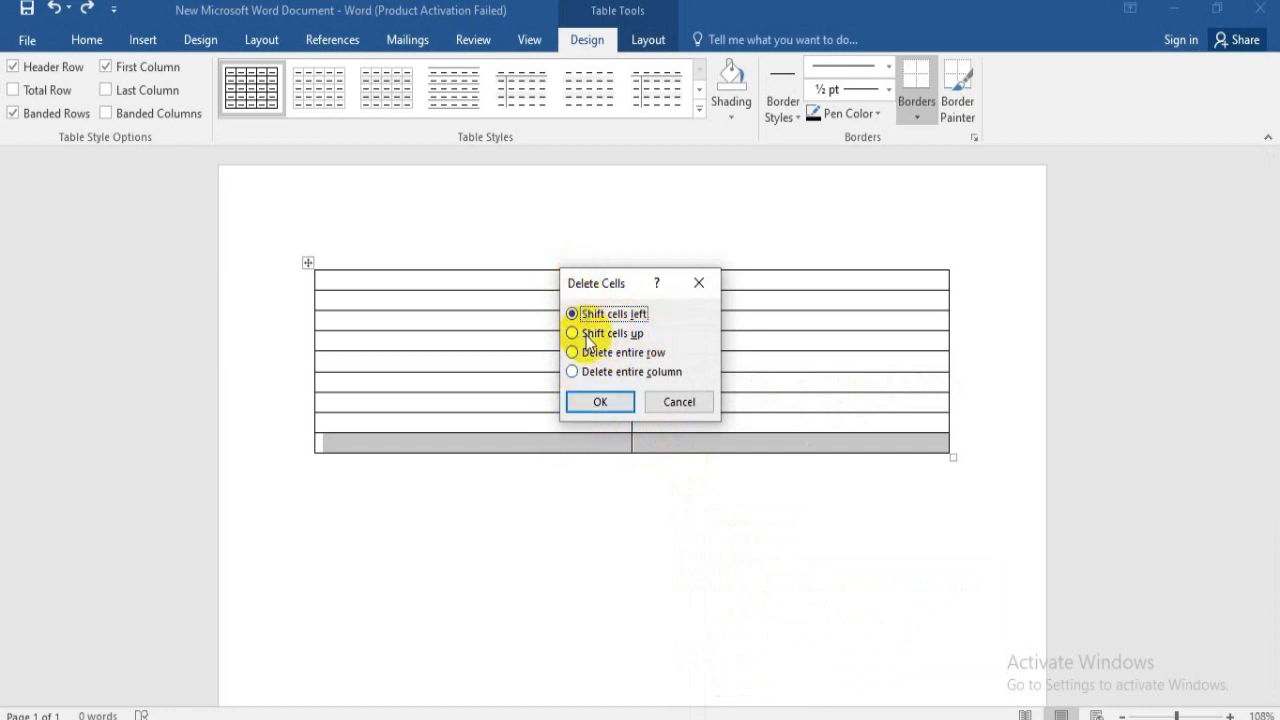
click(606, 400)
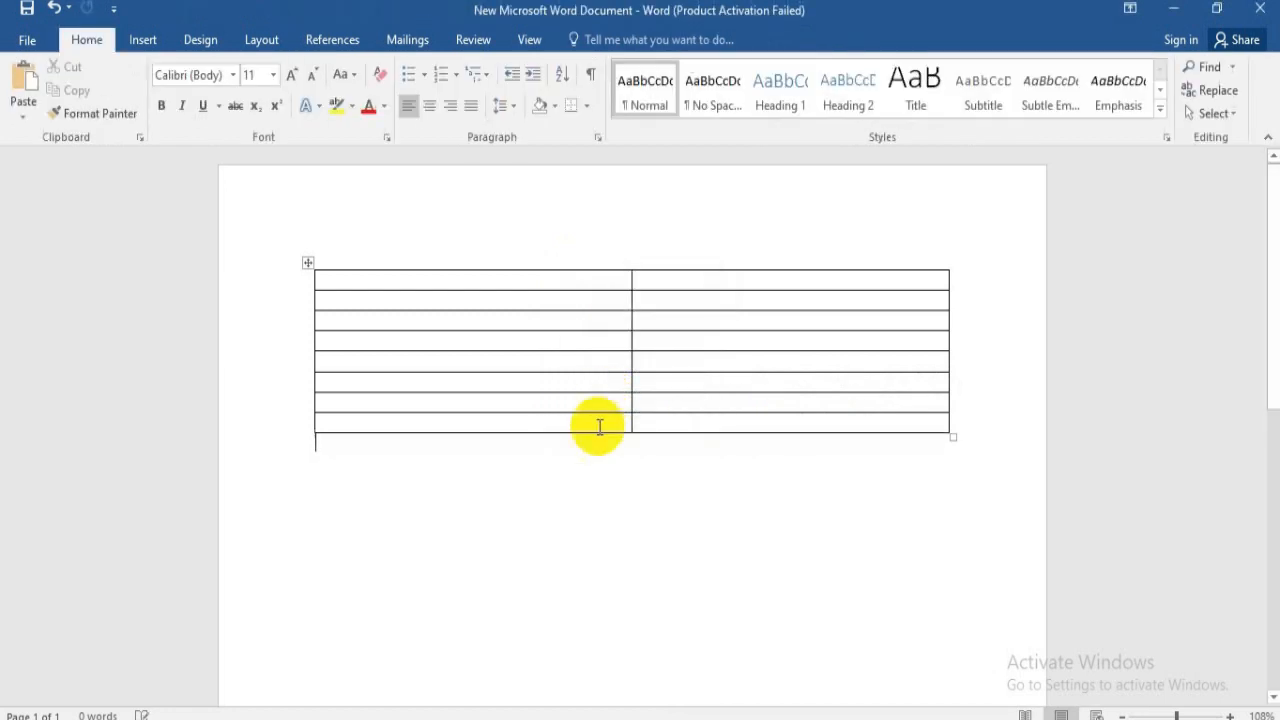
key(ctrl+z)
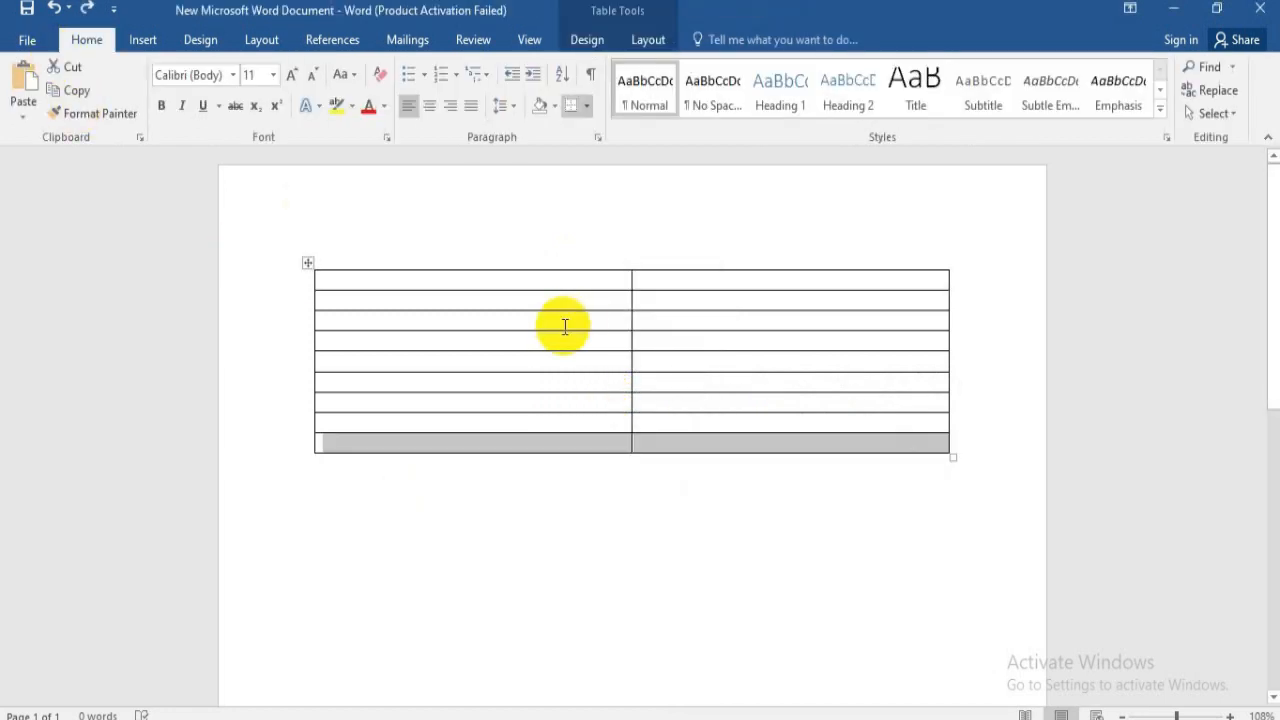
Step: Delete the table's second column, and undo the deletion
drag(884, 279, 871, 447)
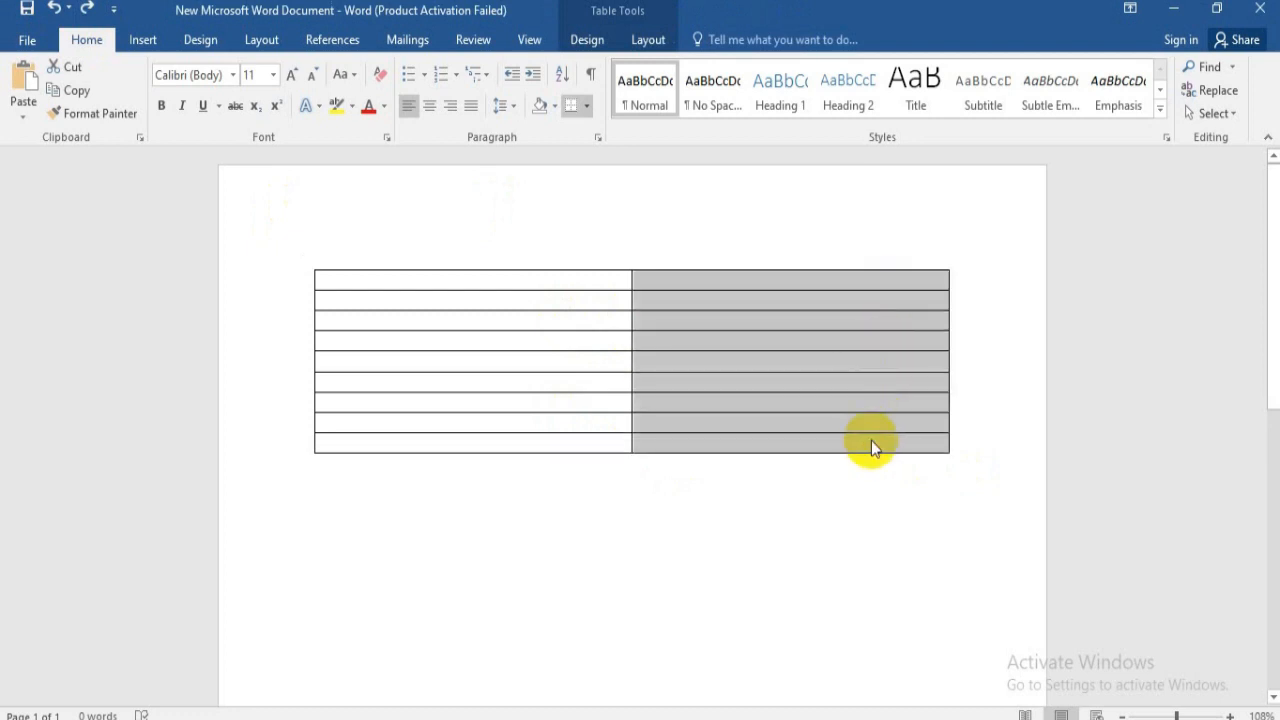
right_click(790, 295)
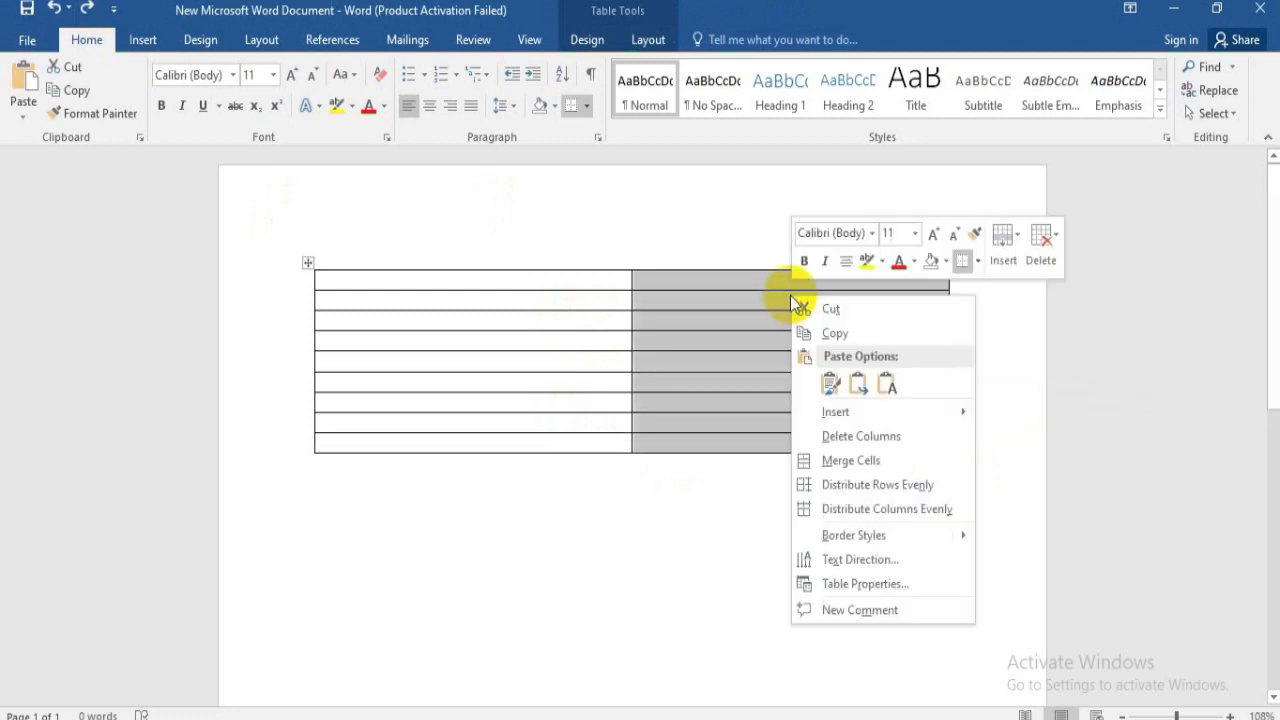
click(872, 445)
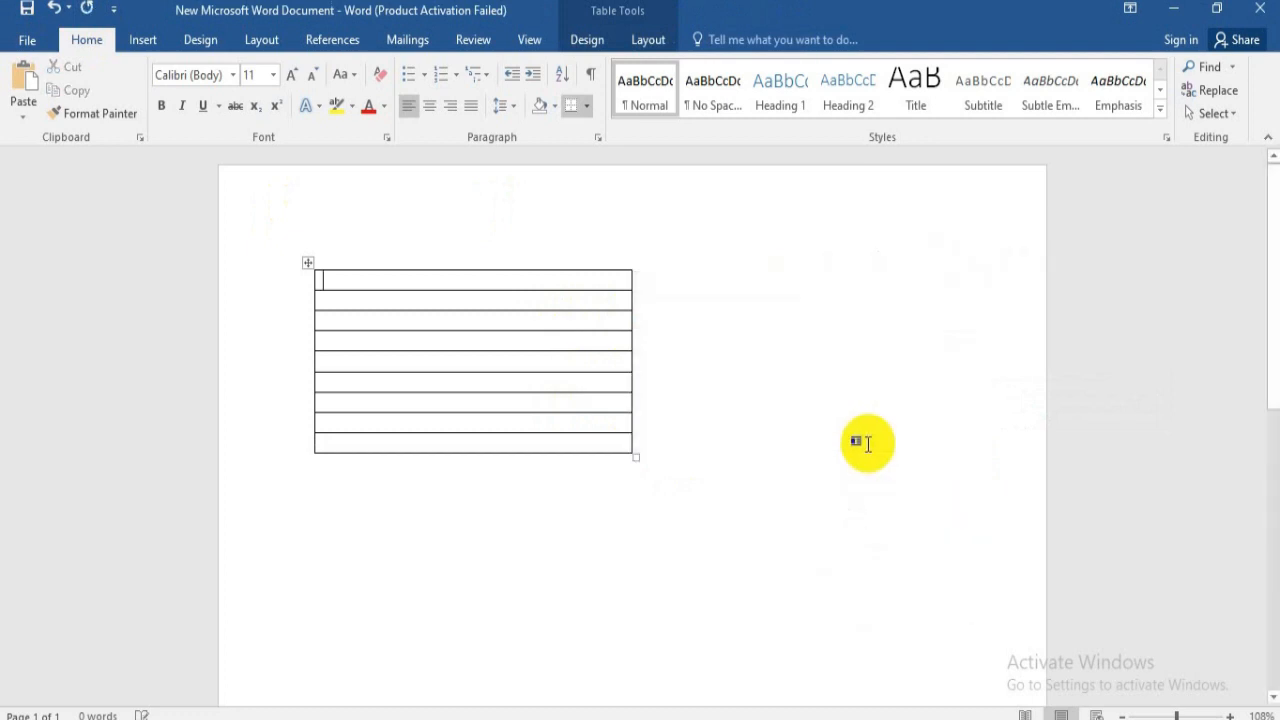
click(55, 17)
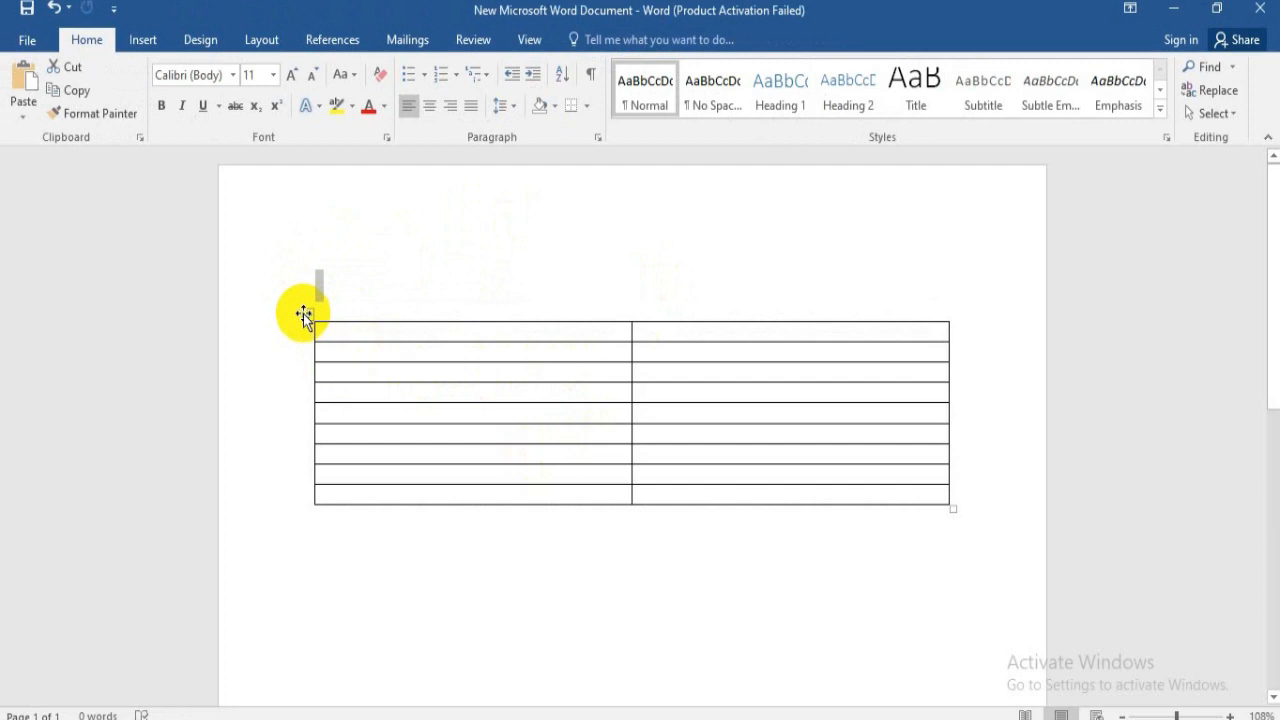
Step: Select the whole table and move it slightly down the page
drag(305, 313, 310, 431)
drag(310, 431, 310, 432)
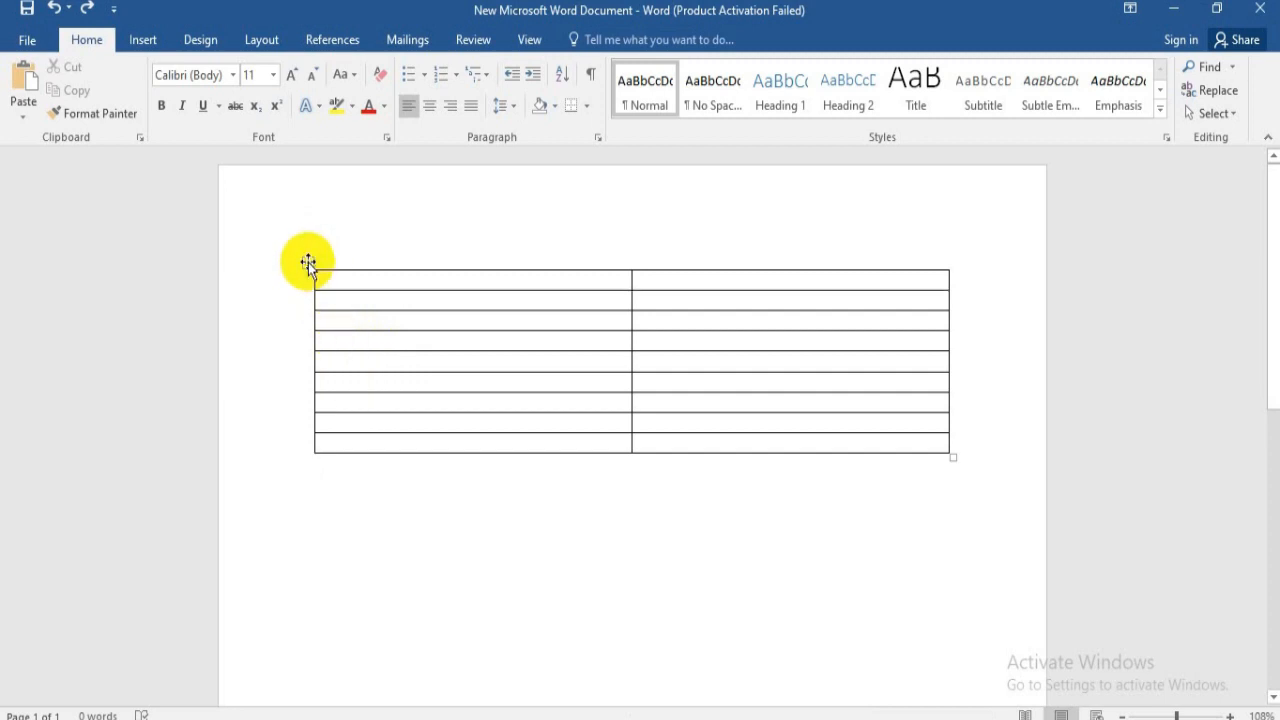
click(308, 261)
mouse_move(308, 260)
mouse_down()
mouse_move(307, 288)
mouse_move(308, 260)
mouse_up()
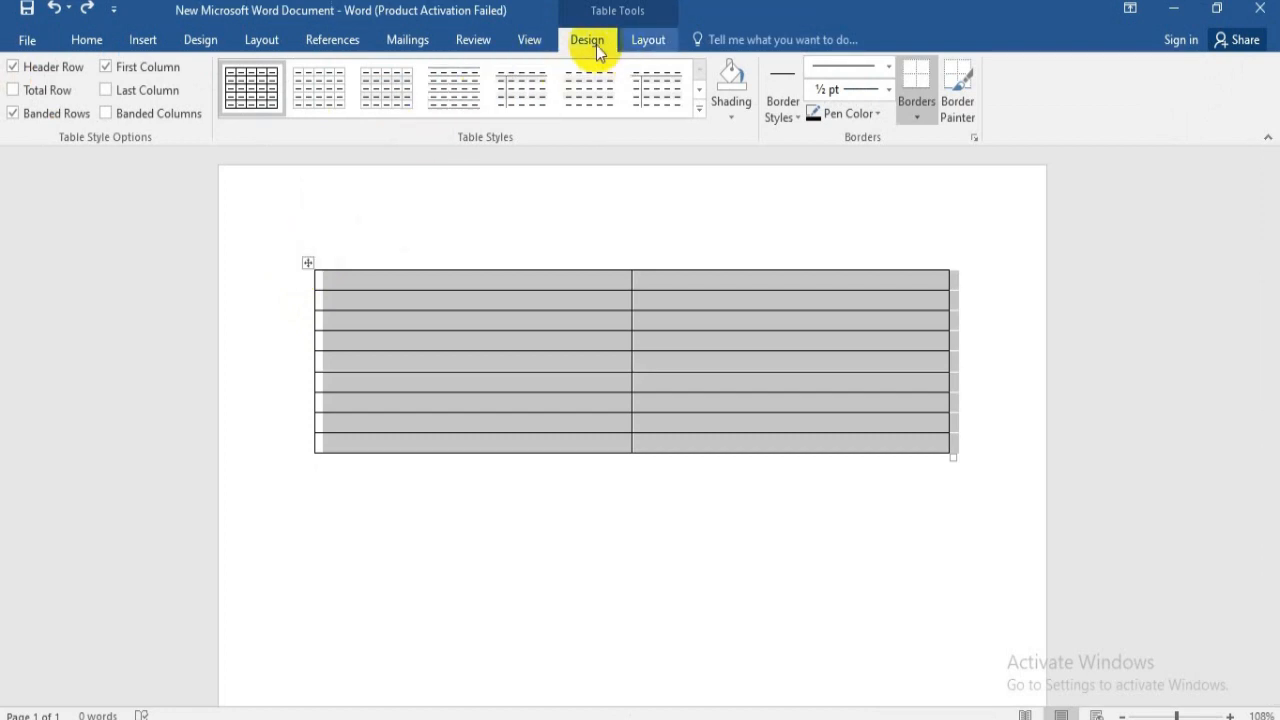
drag(308, 262, 308, 290)
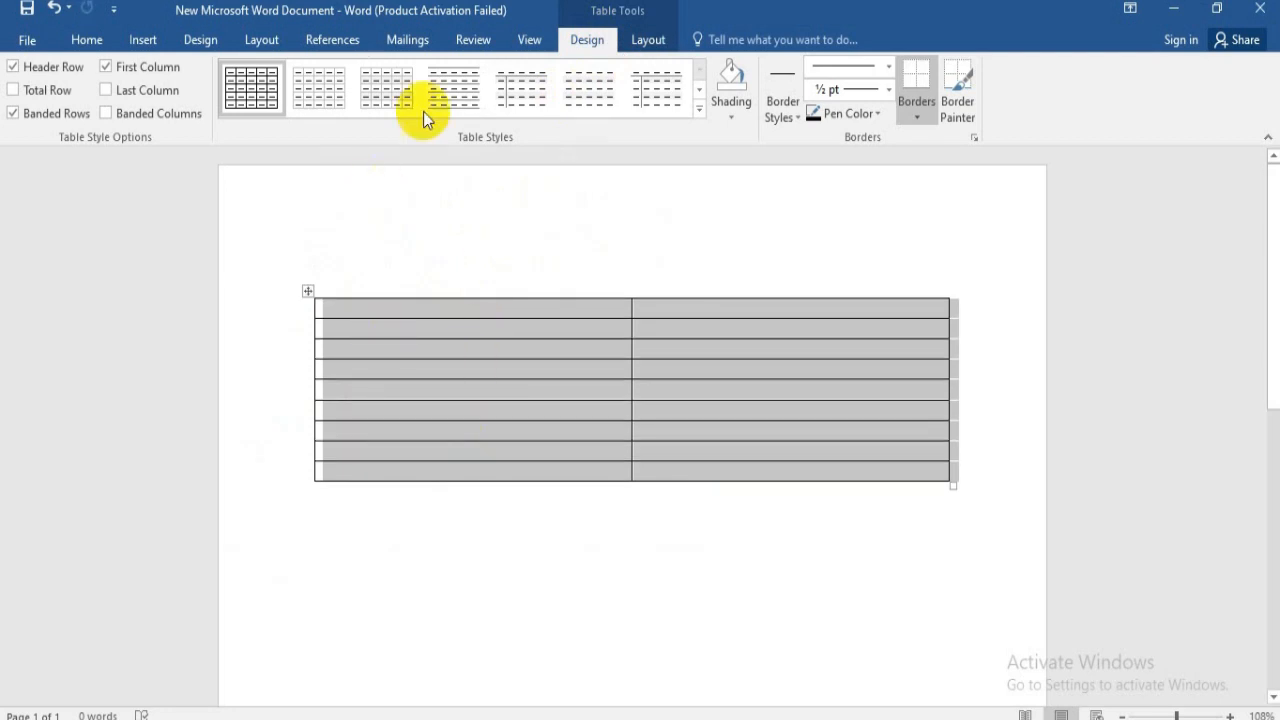
Step: Apply the blue grid table style with a solid dark header row and light banded rows to the whole table
click(698, 111)
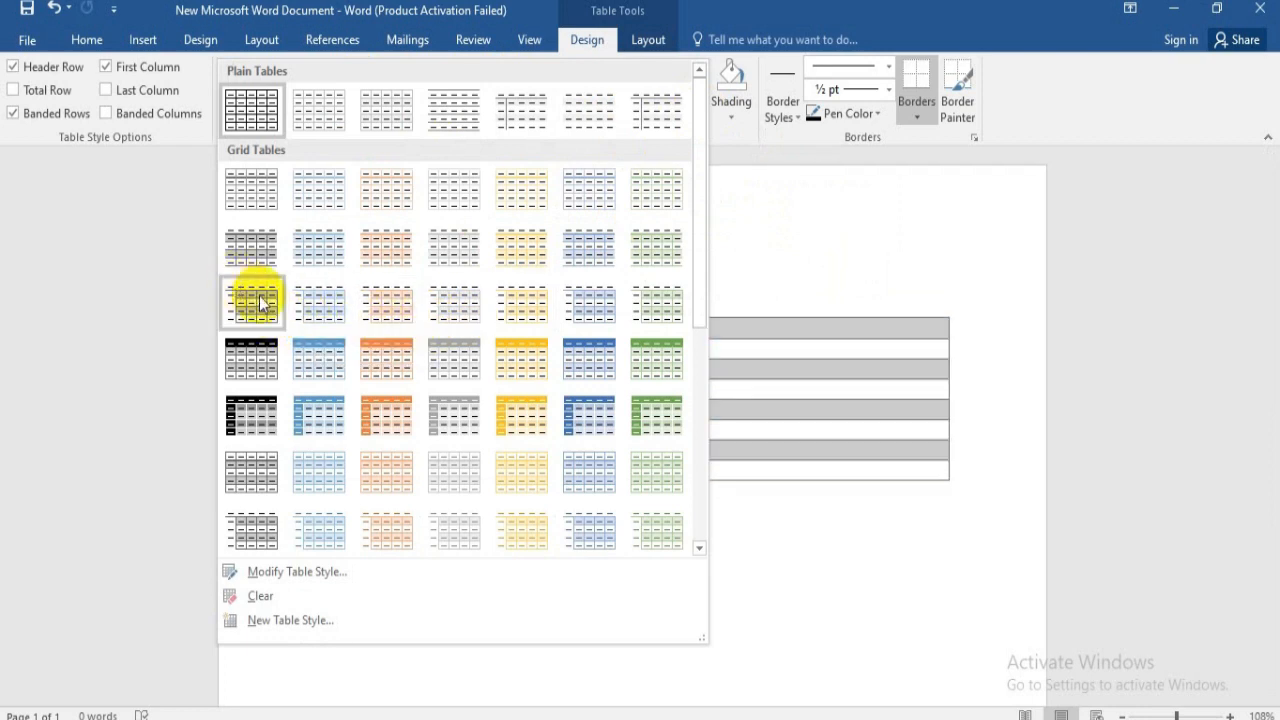
click(590, 365)
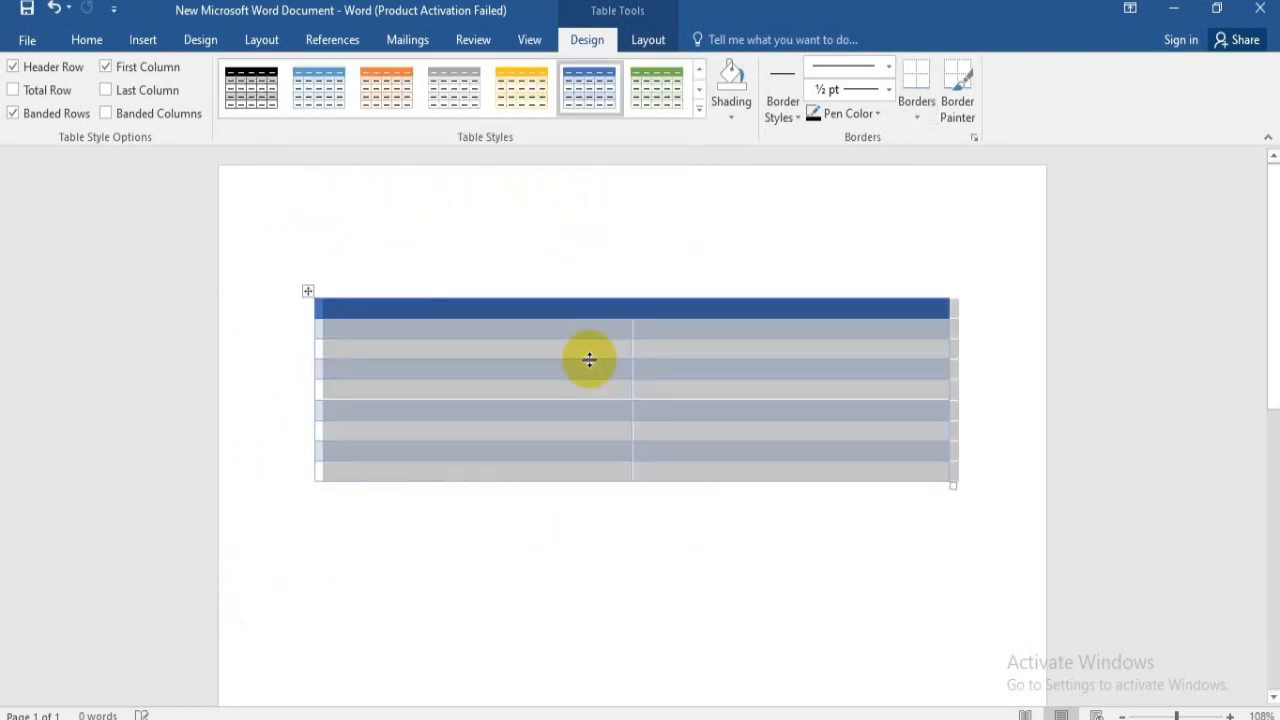
click(543, 397)
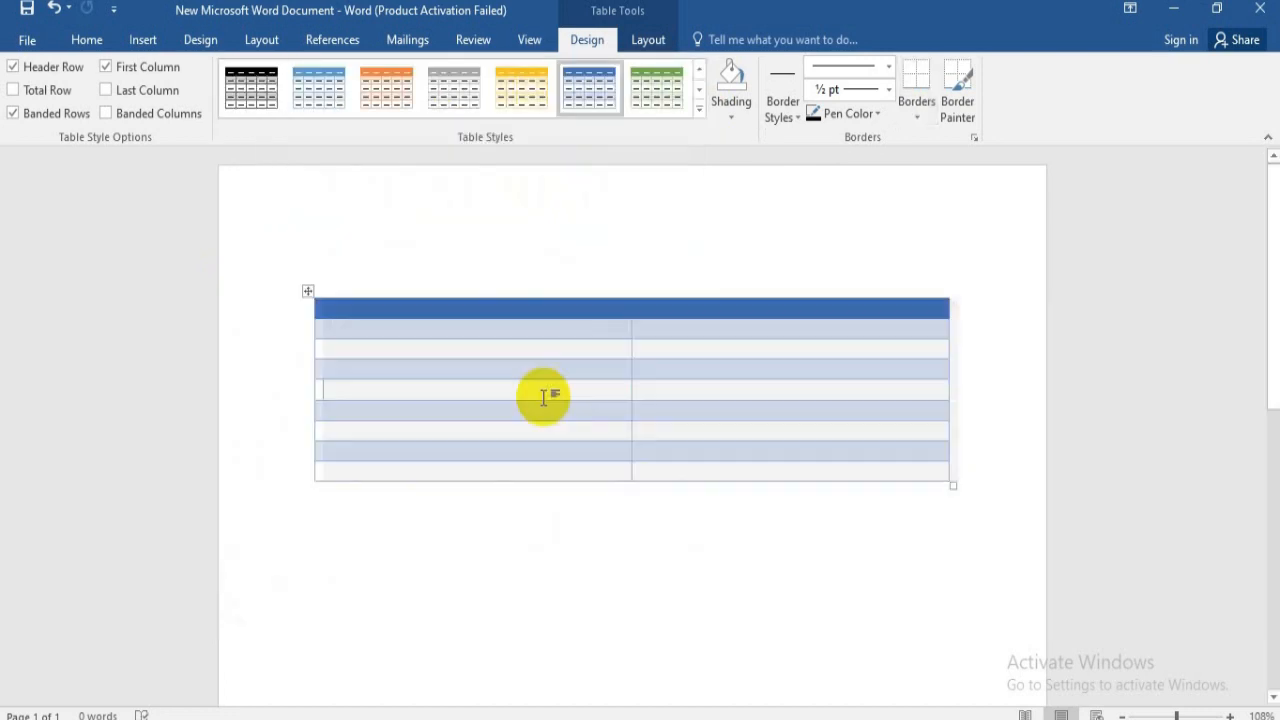
click(699, 107)
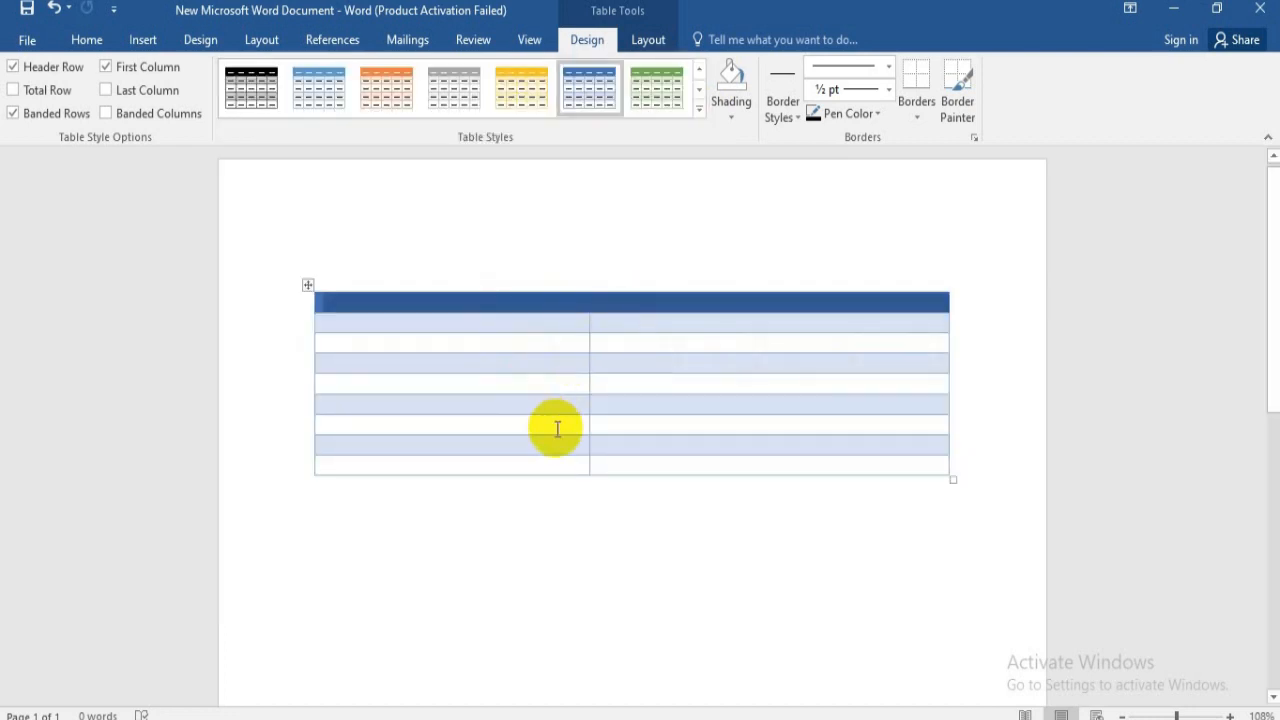
Step: Shade the table's header row with the standard purple color
click(499, 273)
drag(430, 305, 658, 302)
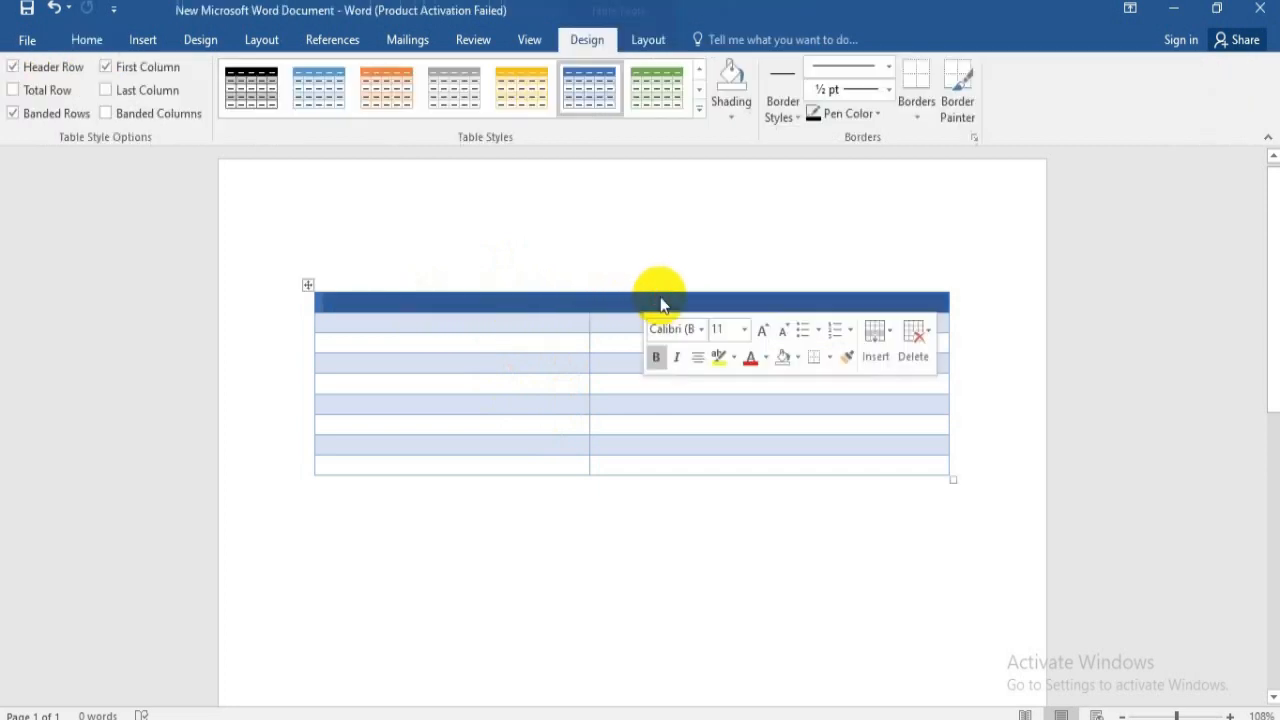
click(799, 364)
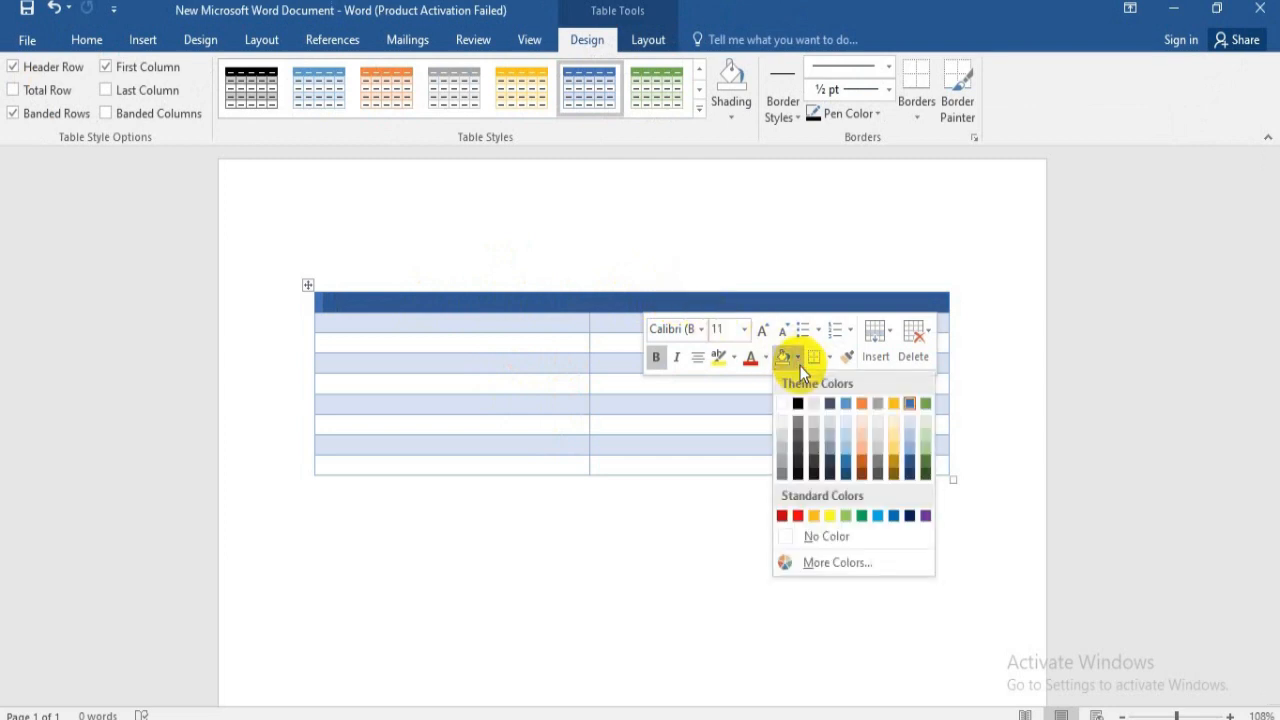
click(926, 518)
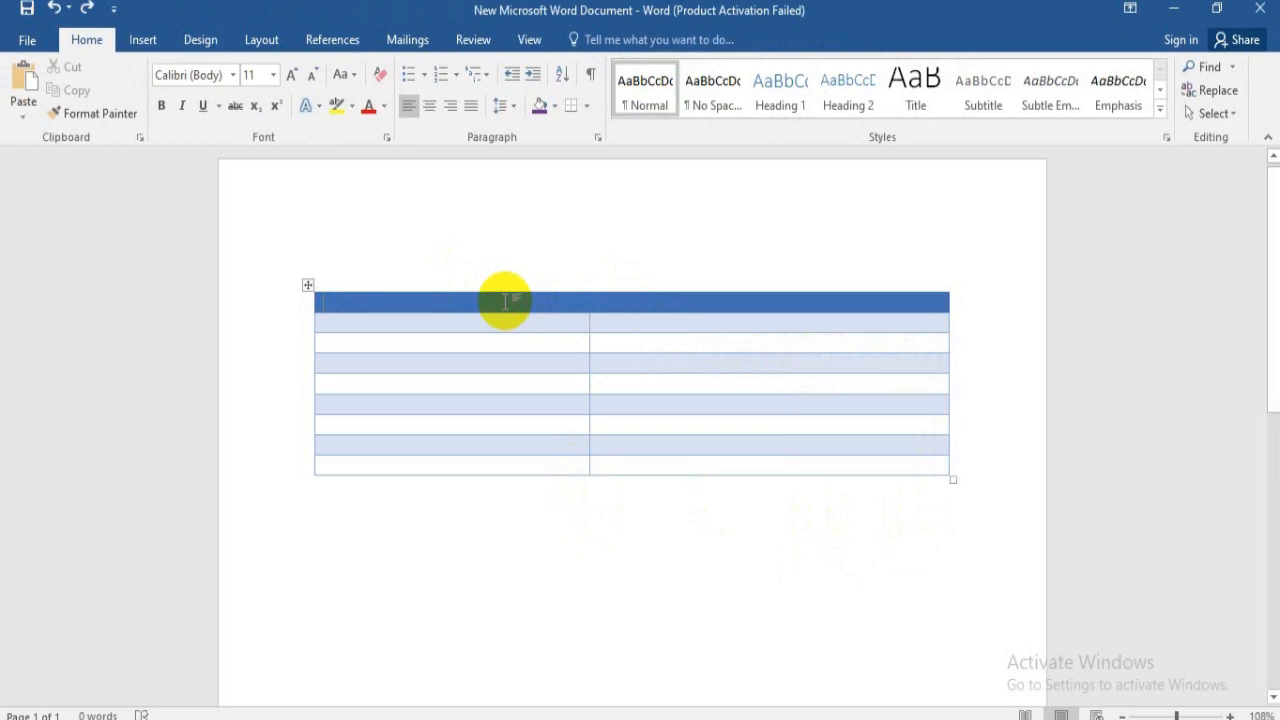
Step: Fill the first five cells of the first column with Post Name, Hiring Organization, Number of Vacant, Industry Type and Job Location
click(505, 301)
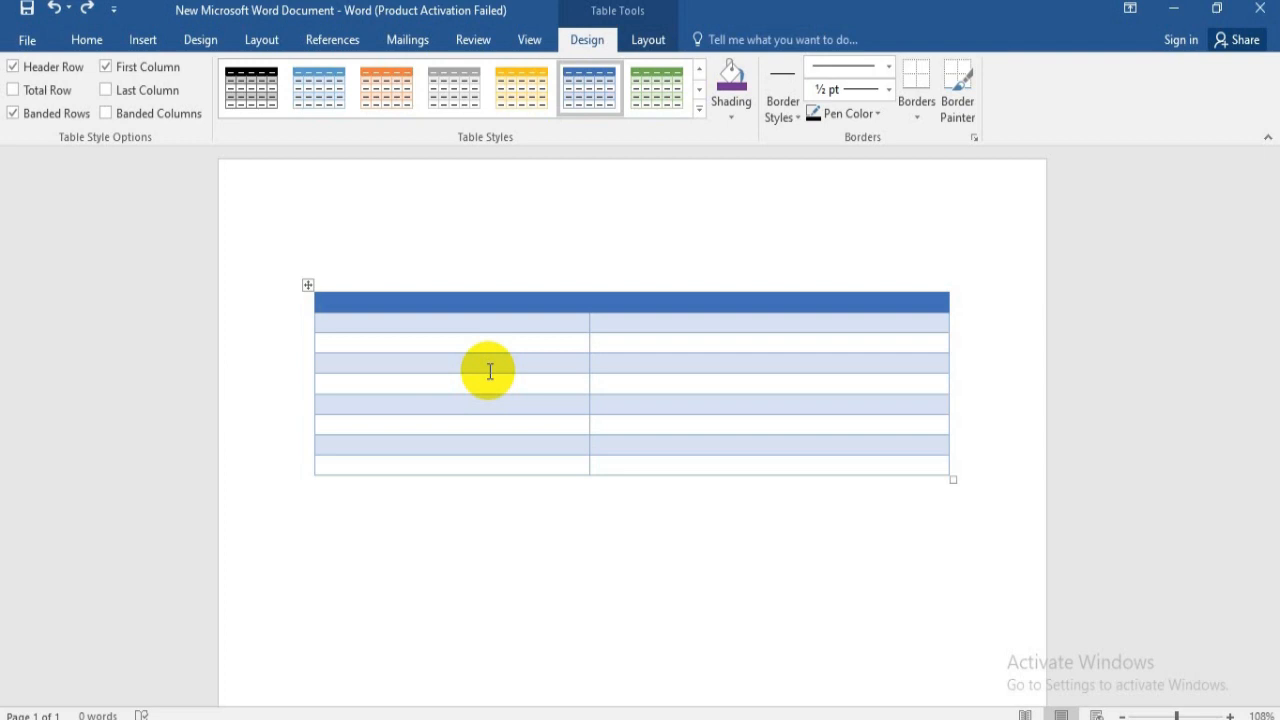
text(Post Name)
key(Tab)
text(Hiring Organization)
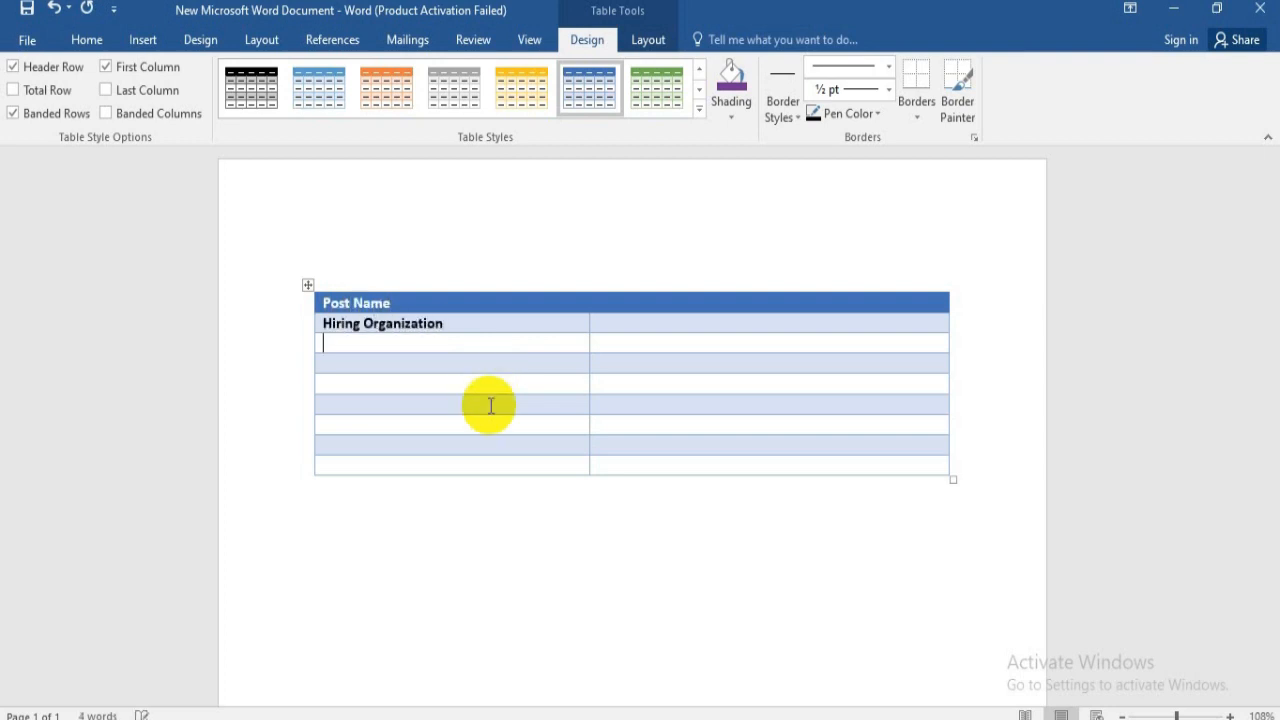
key(Down)
text(Nu)
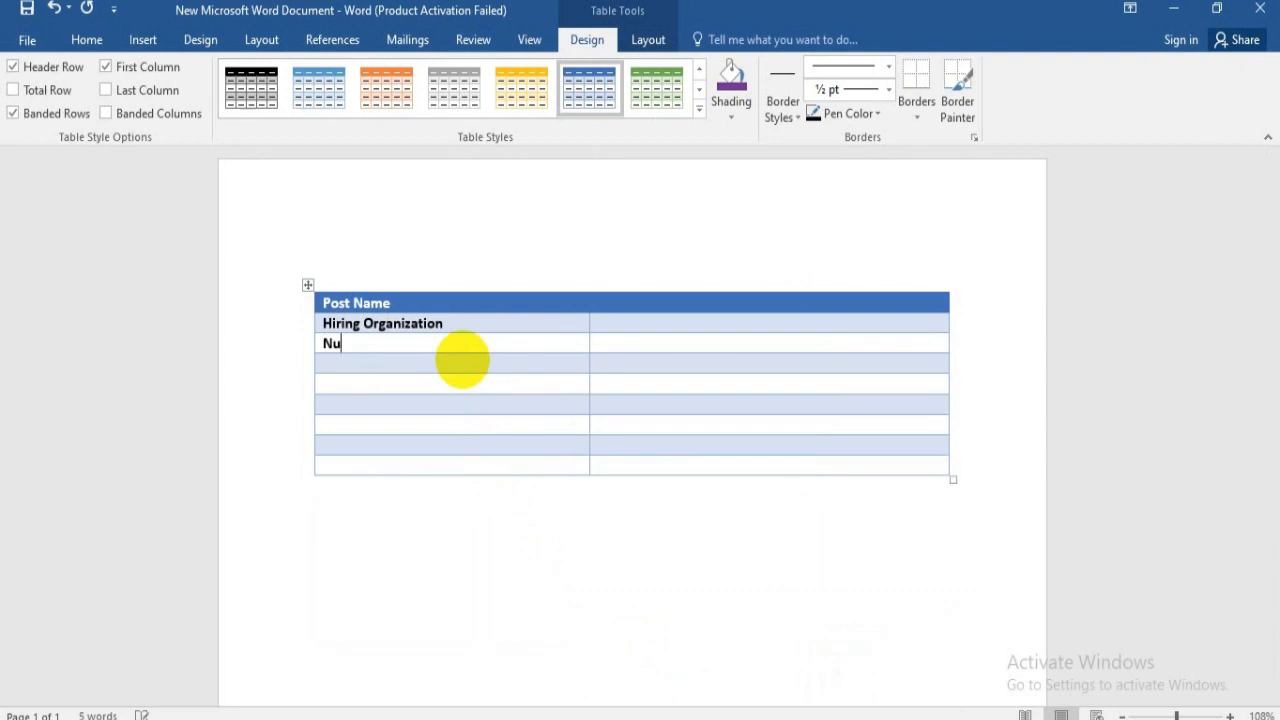
text(mber of Vacant)
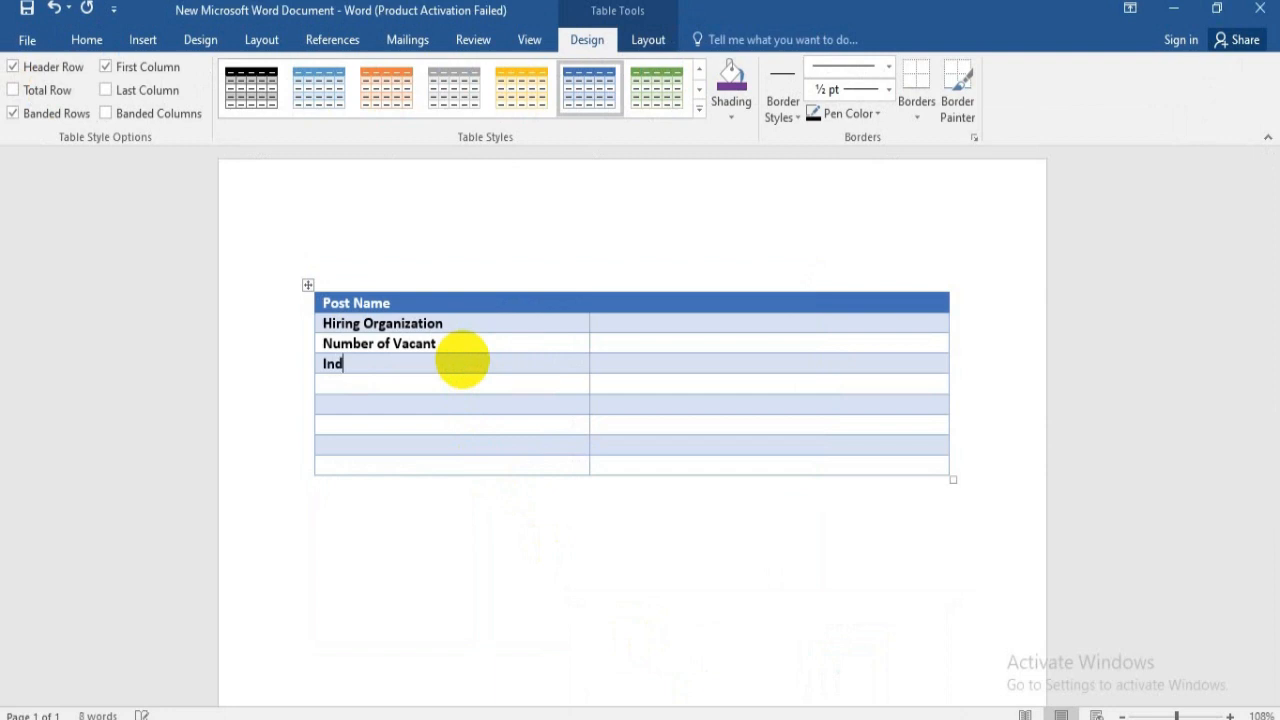
text(Type)
key(Down)
text(Job Location)
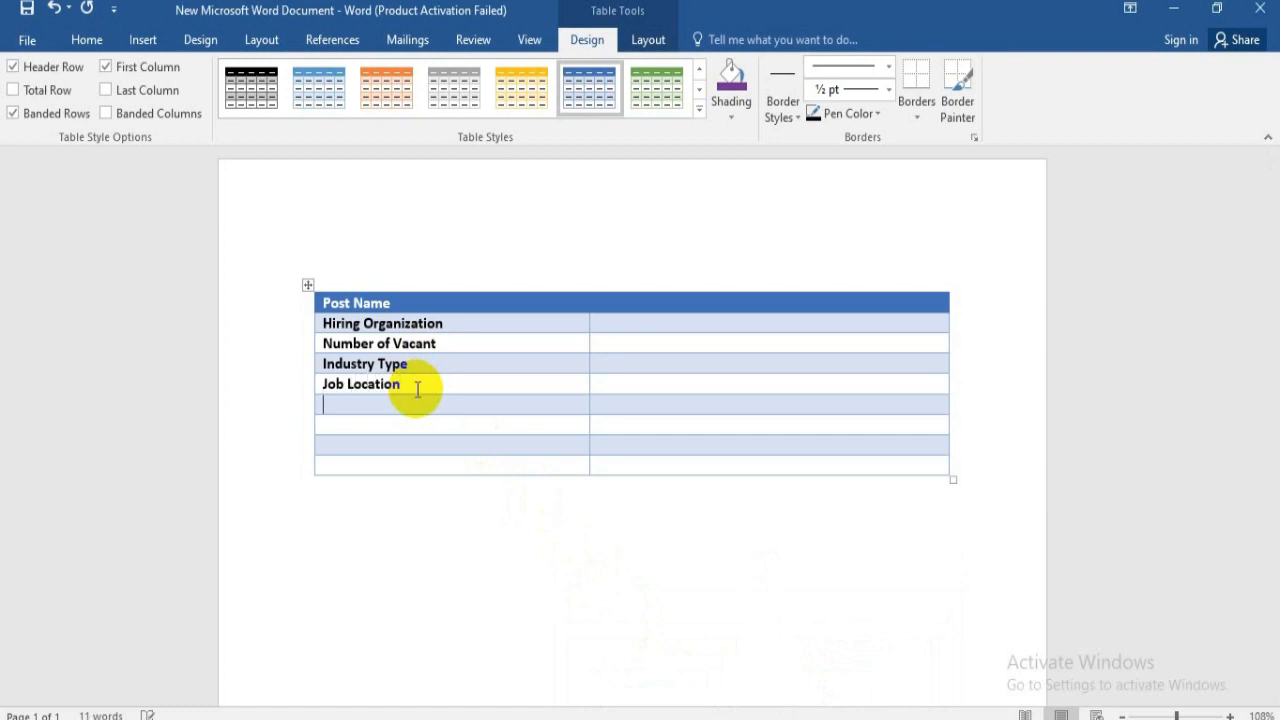
Step: Complete the first column with the labels Employment Status, Published date, Application Deadline and Job Description
text(Emply)
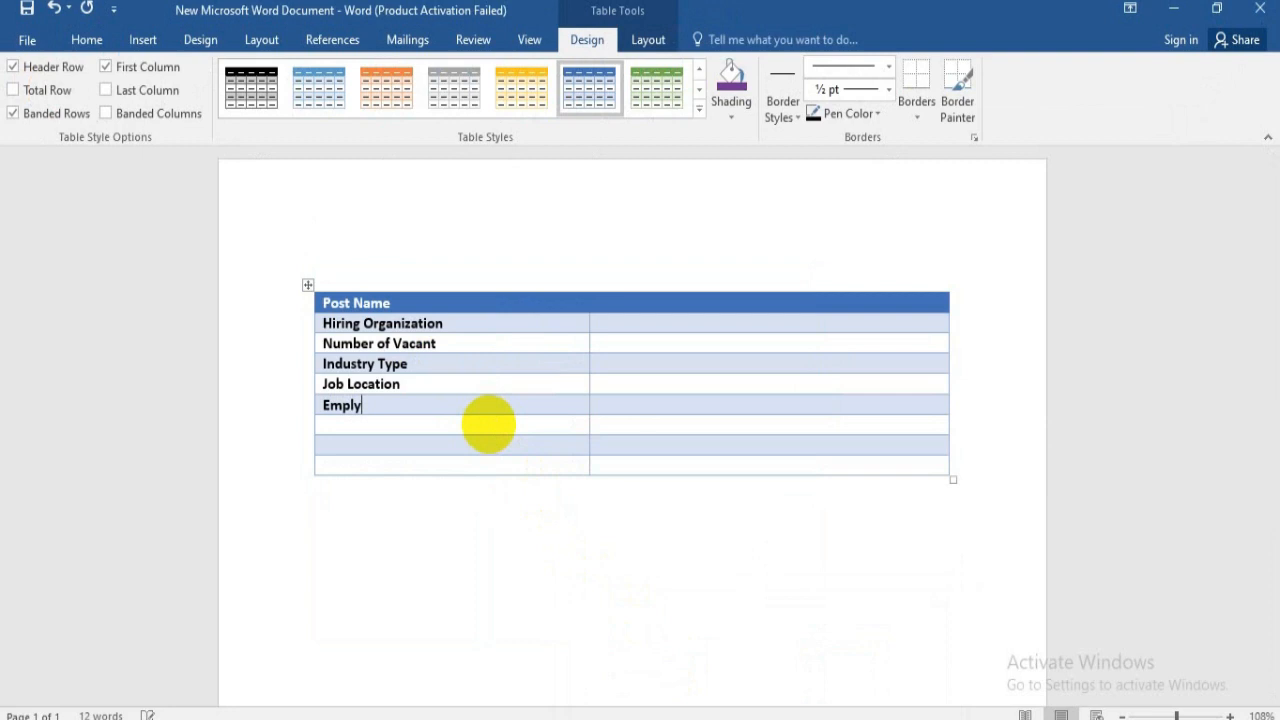
key(BackSpace)
text(oyment Status)
click(489, 425)
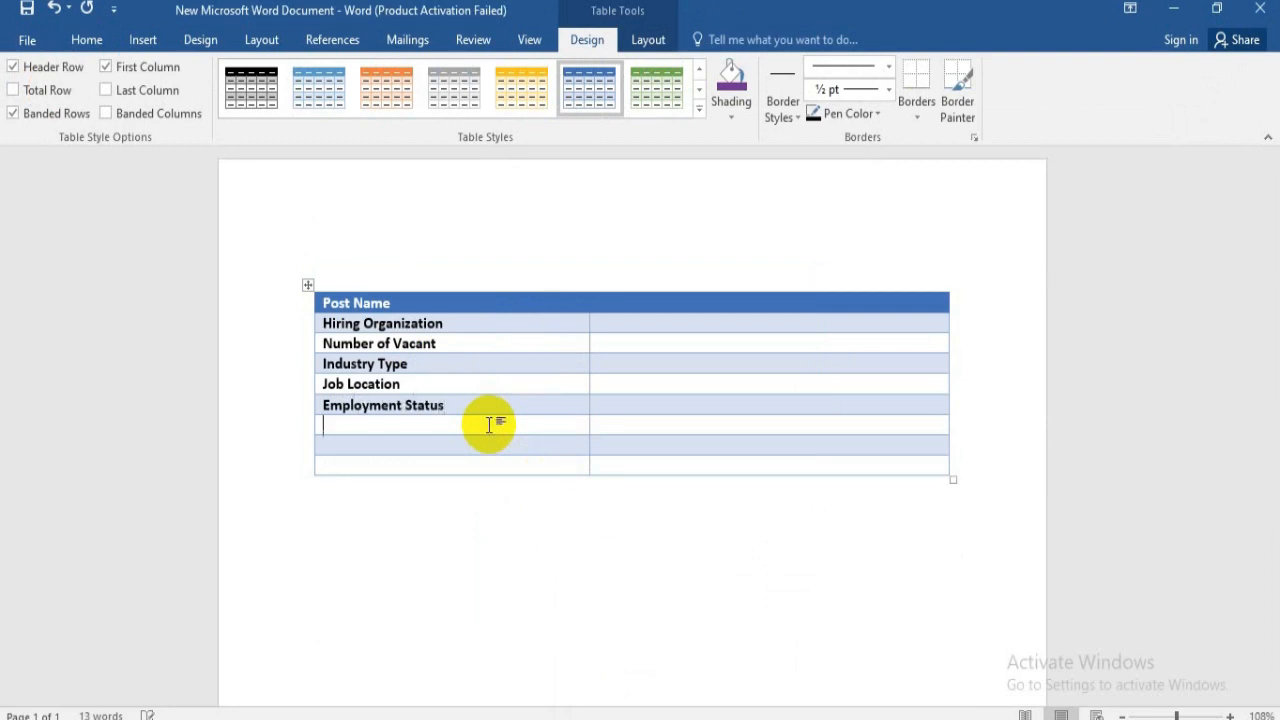
text(Published date)
key(Down)
text(Application Deadline)
click(400, 465)
text(Job Description)
Step: Fill the first five cells of the second column with Manger - Accounts, BD Jobs Offer, 10, Private Organization and Dhaka
click(638, 302)
text(Manger)
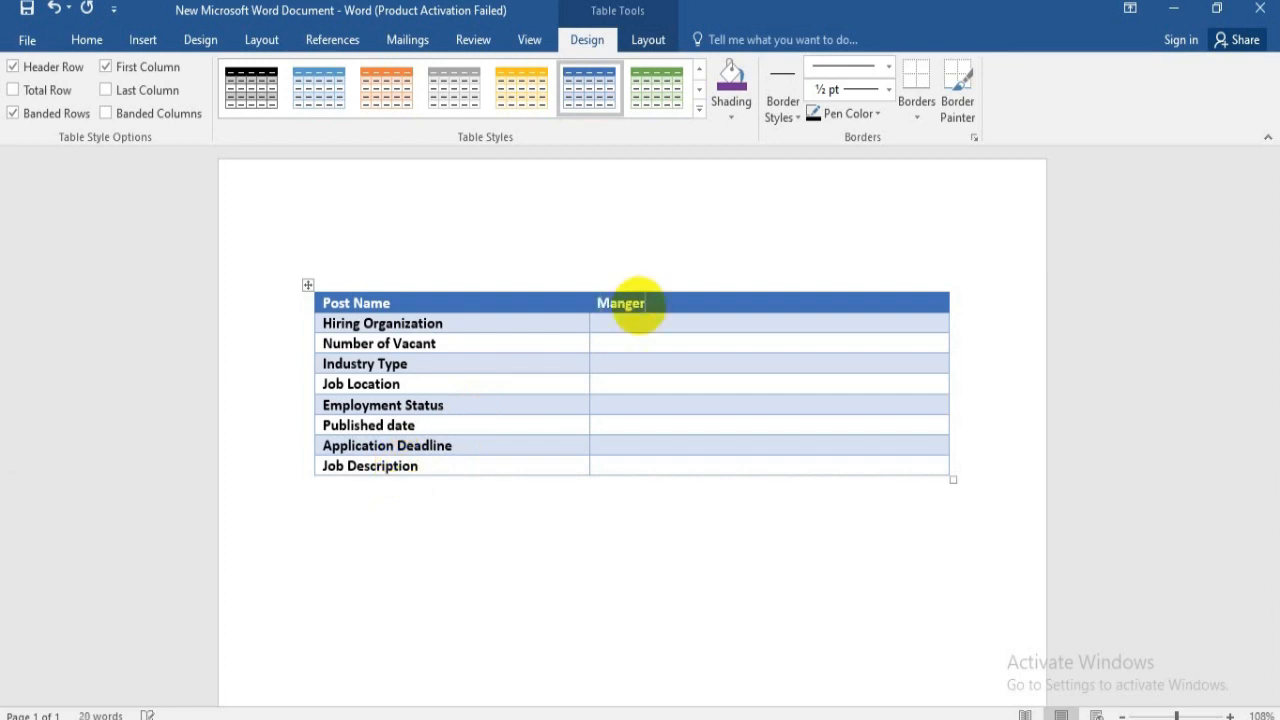
text( - Accounts)
key(Down)
text(B)
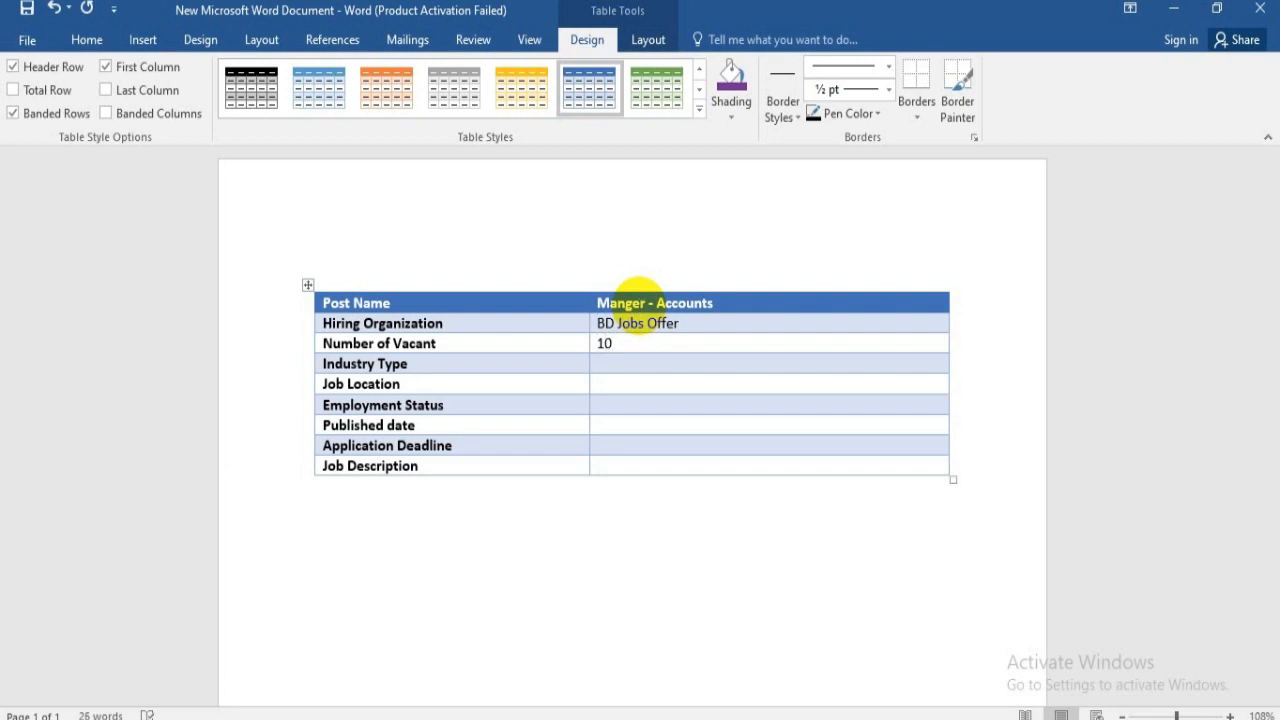
text(vate Organ)
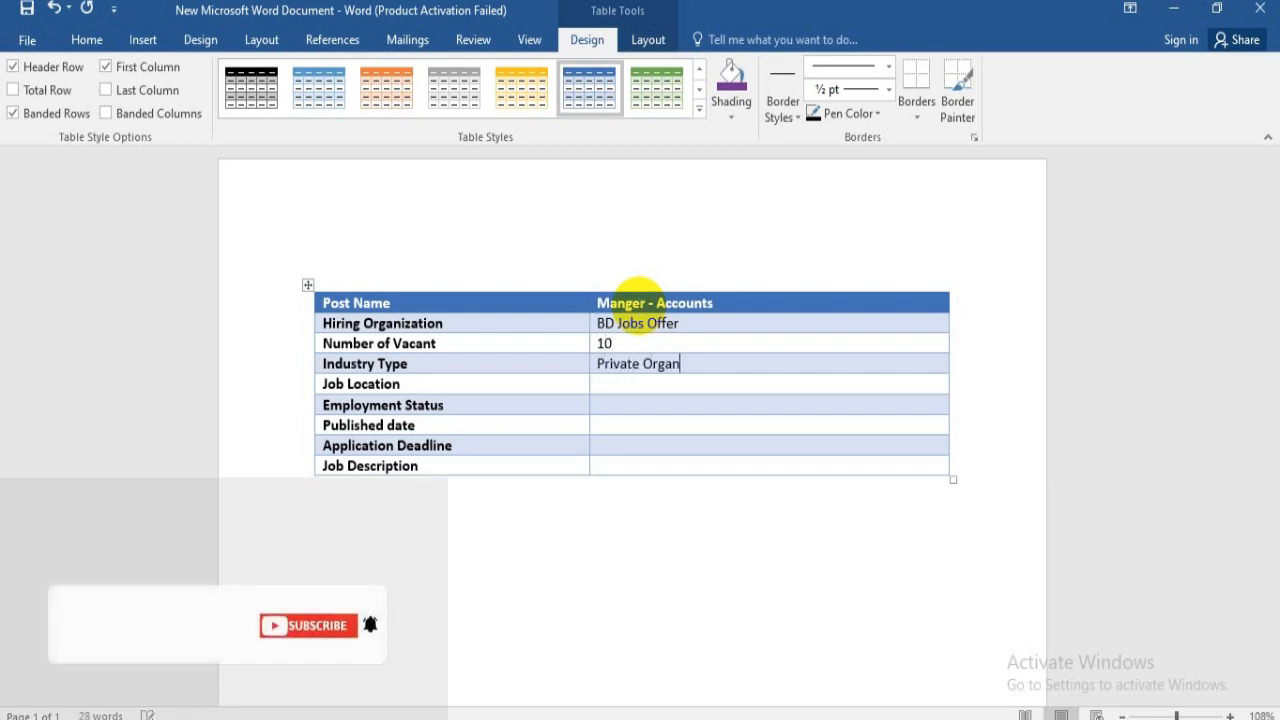
text(izatDhaka)
Step: Enter Full-Time as employment status, 12 December, 2022 as published date, 31 December, 2022 as deadline, and the MT program paragraph as job description
key(Down)
text(Full )
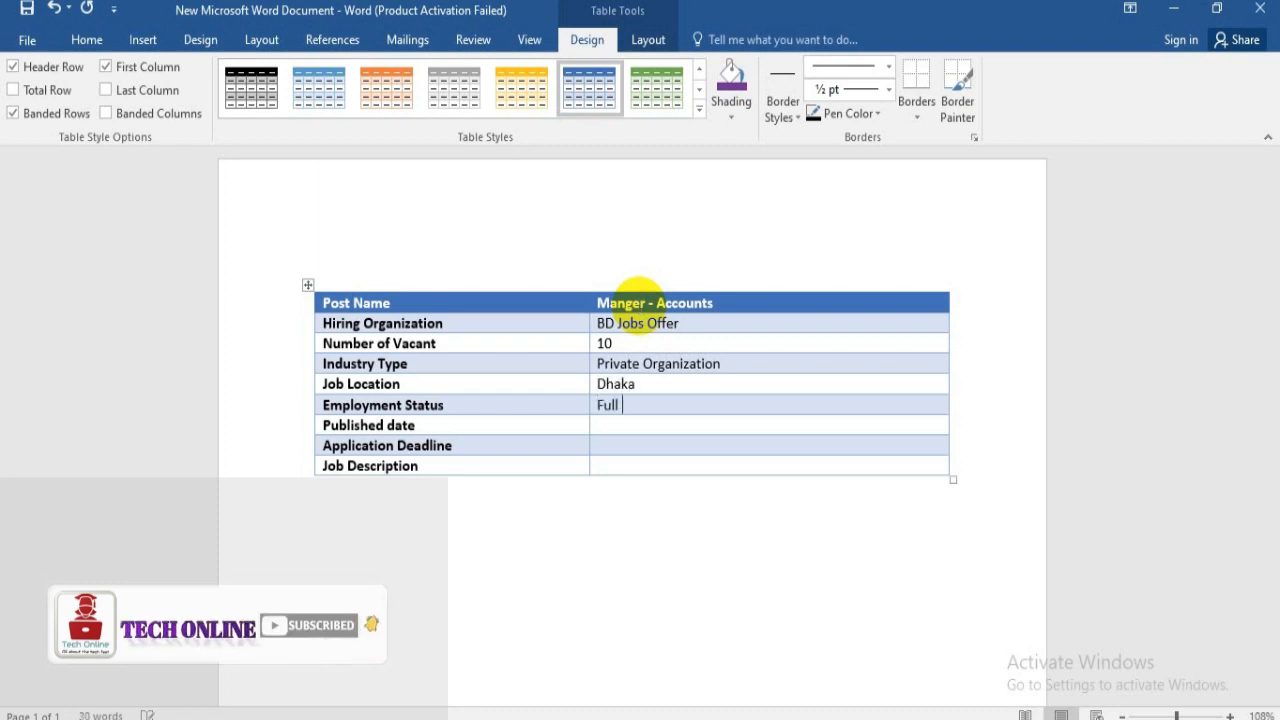
text(12)
text( Decembe)
text(31 December)
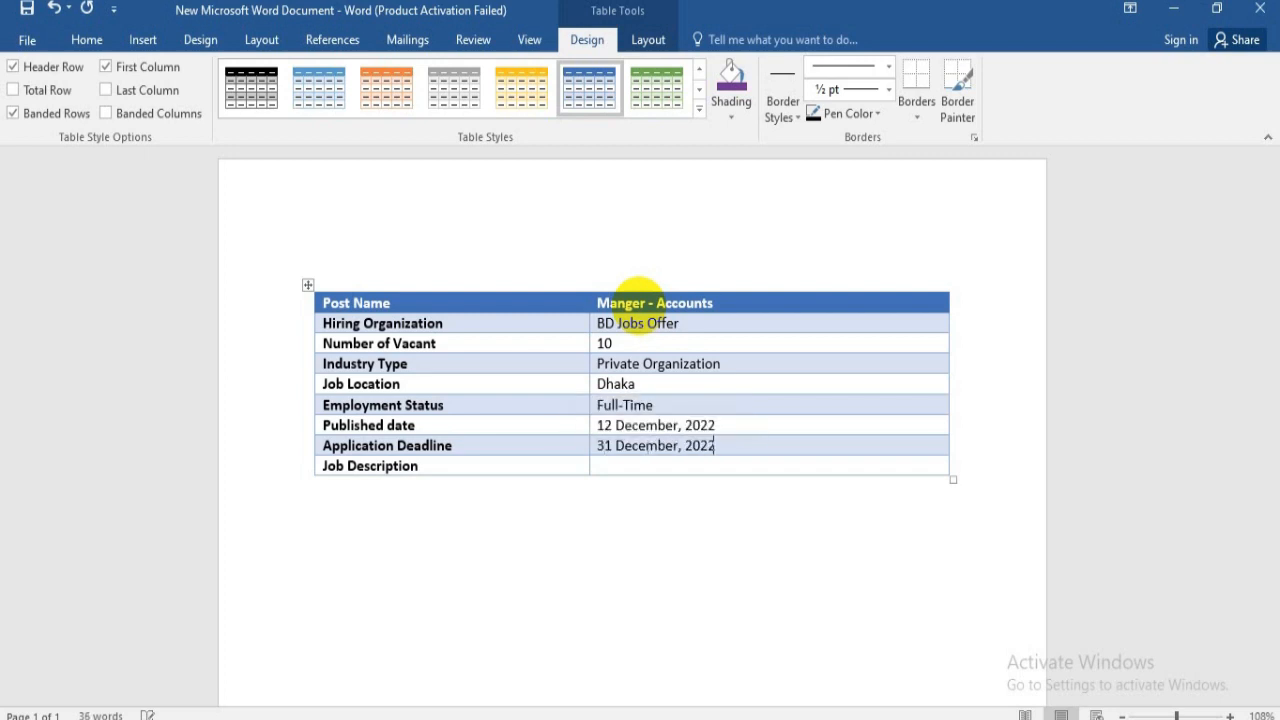
text(Our MT program is designed to develop responsible with thorough knowledge of banking business and operations. You will get exposure to various functions of the bank. Our vision is to make you the future leader of the bank.)
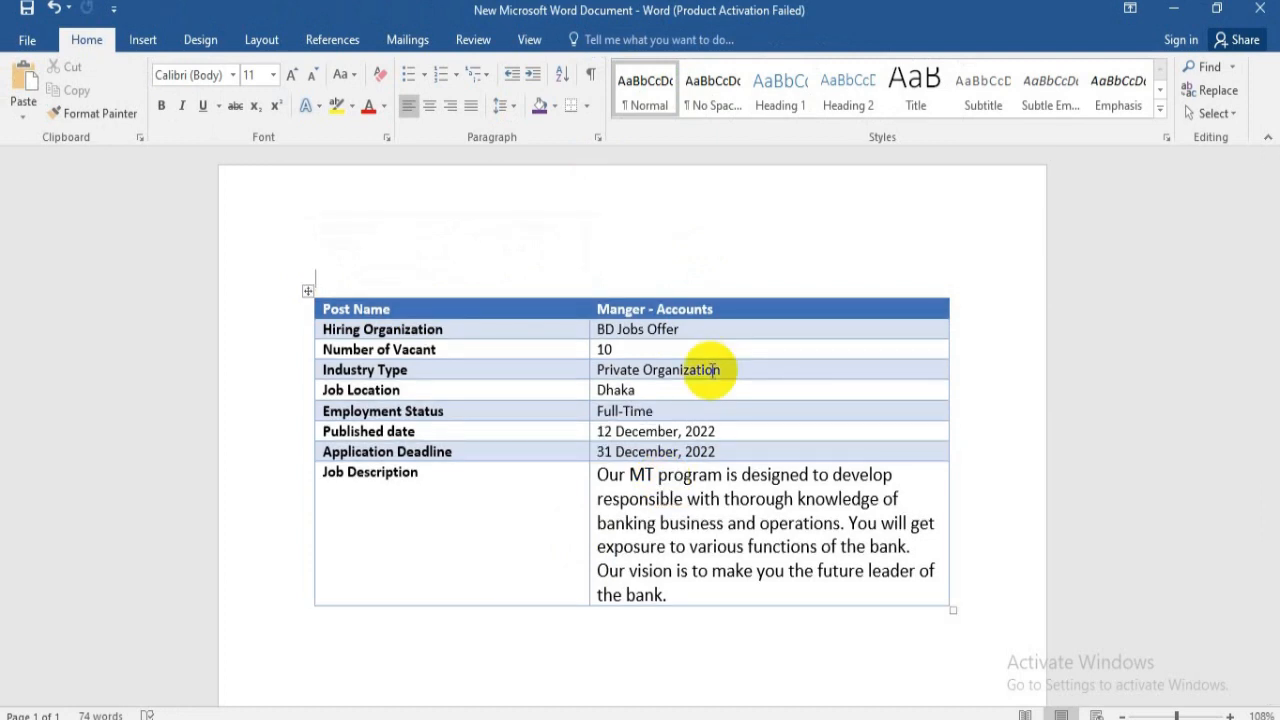
Step: Undo the last formatting change to the labels in the table's first column
key(ctrl+z)
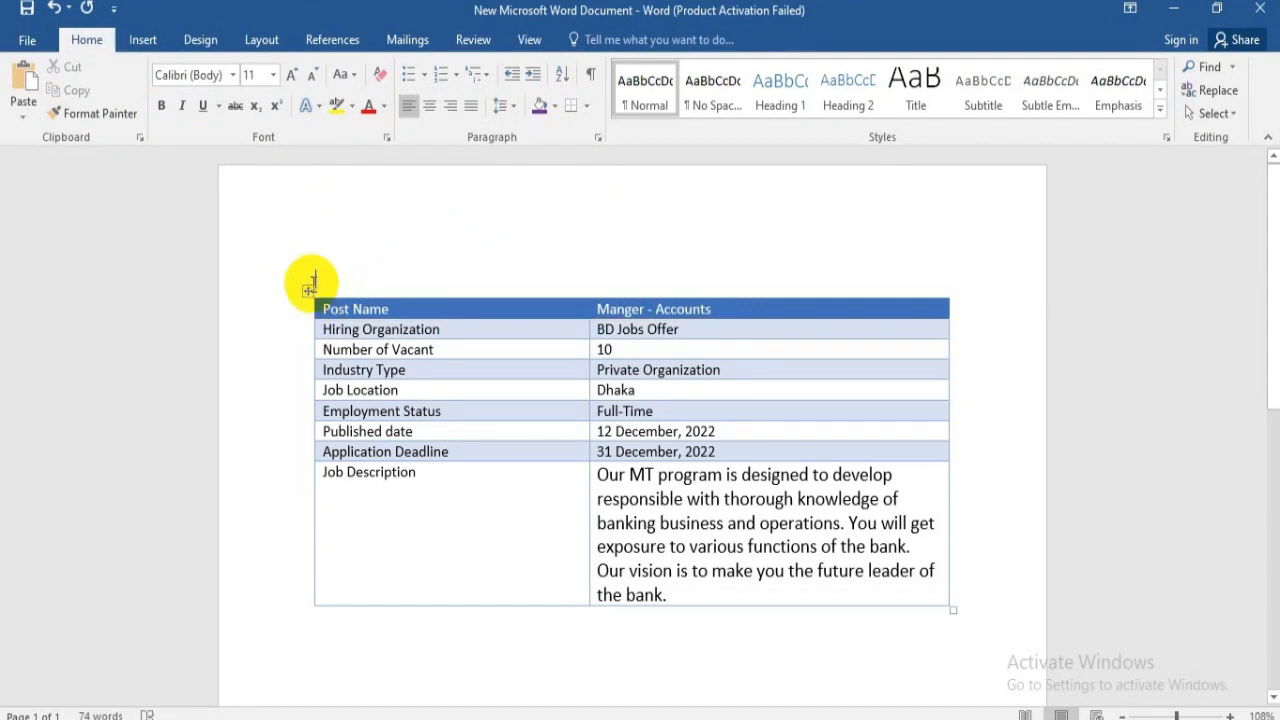
Step: Copy the entire job details table from the Word document
click(308, 291)
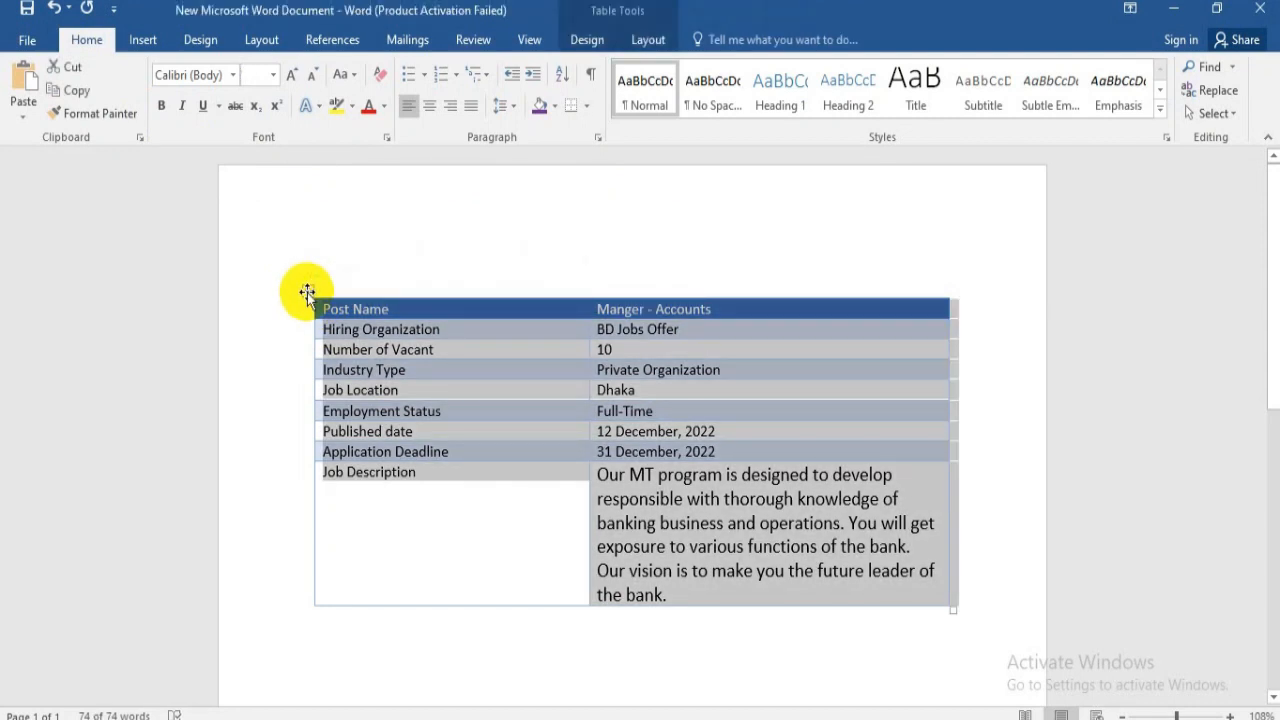
right_click(307, 292)
click(352, 328)
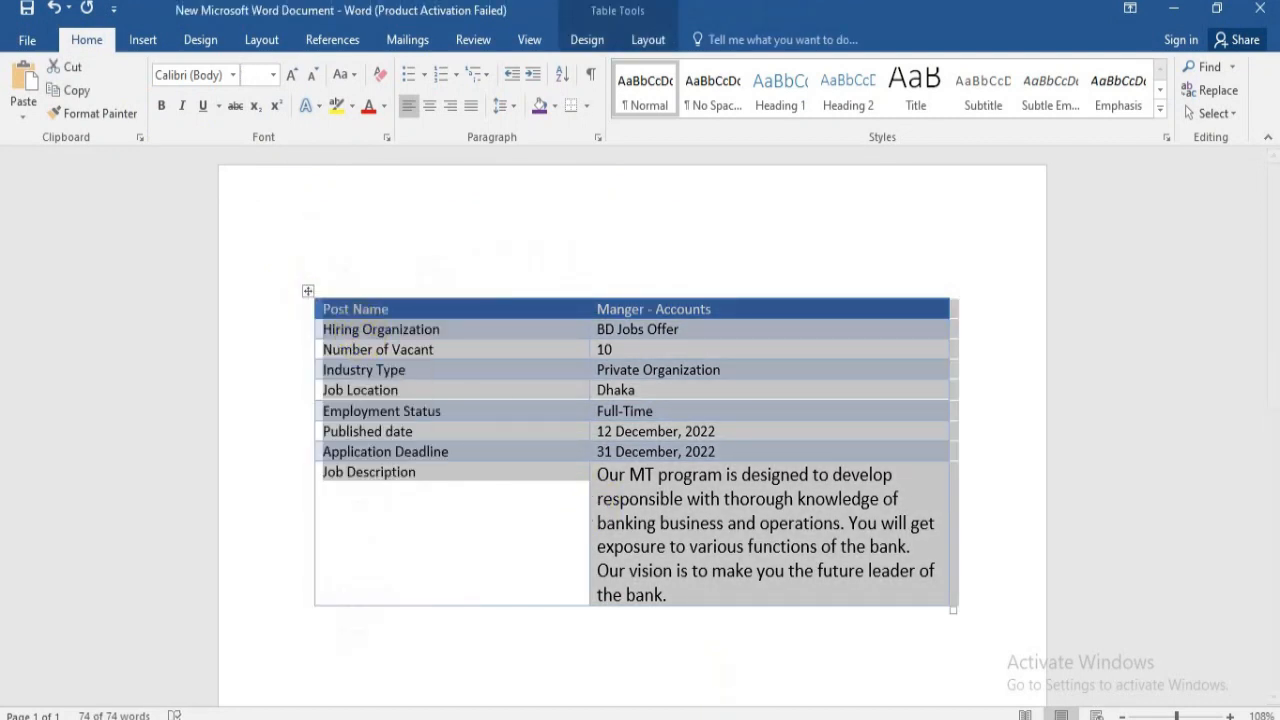
Step: Switch to Chrome, search for "table generator" in a new tab, and open the HTML generator on TablesGenerator.com
key(alt+Tab)
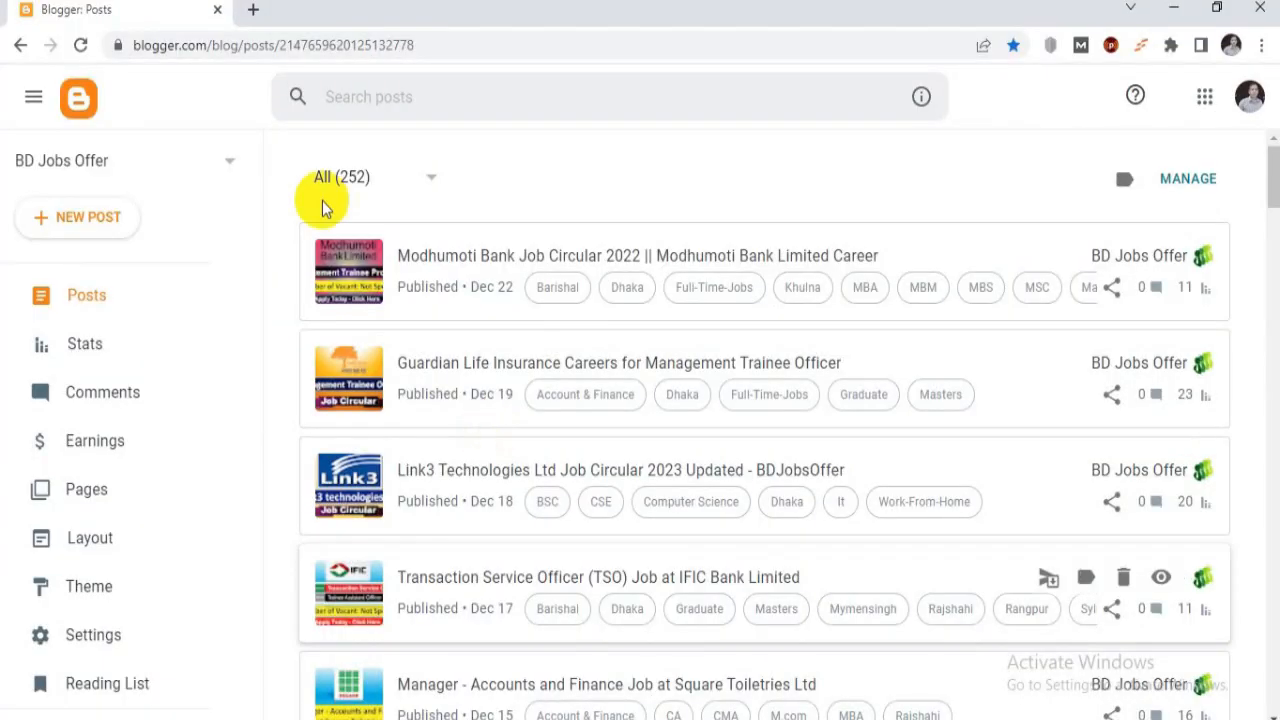
click(251, 12)
click(329, 40)
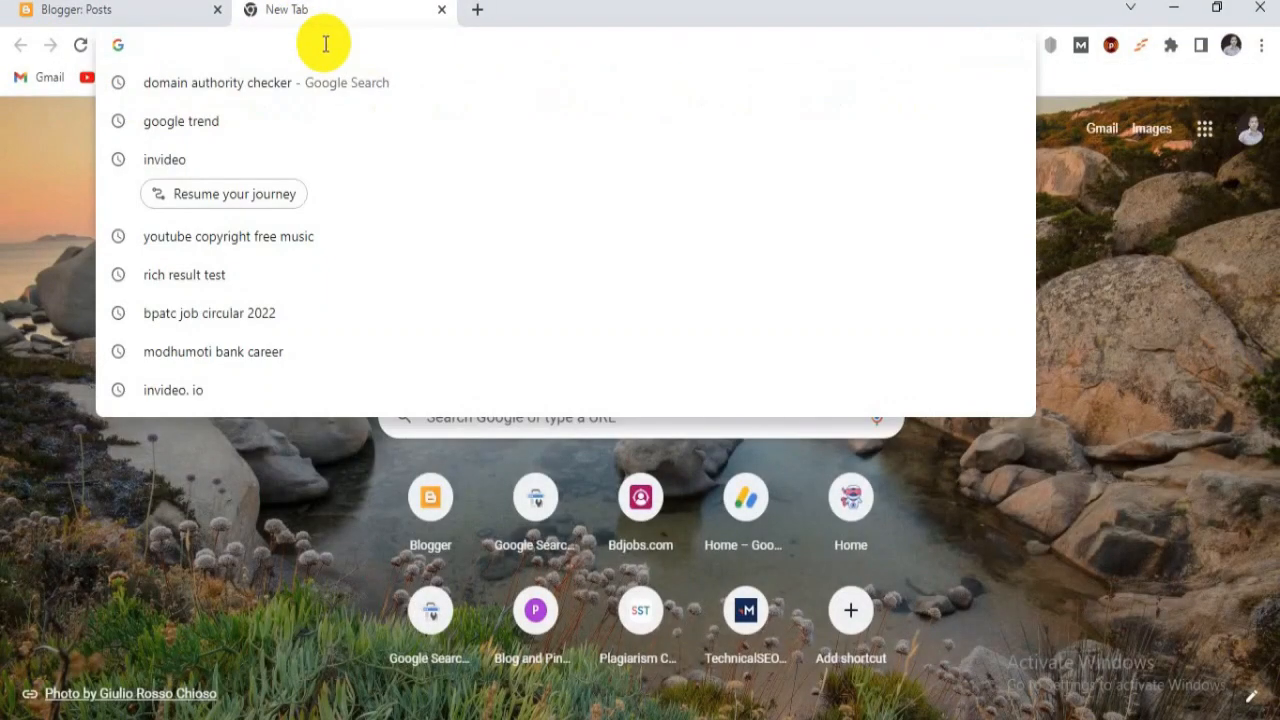
text(table )
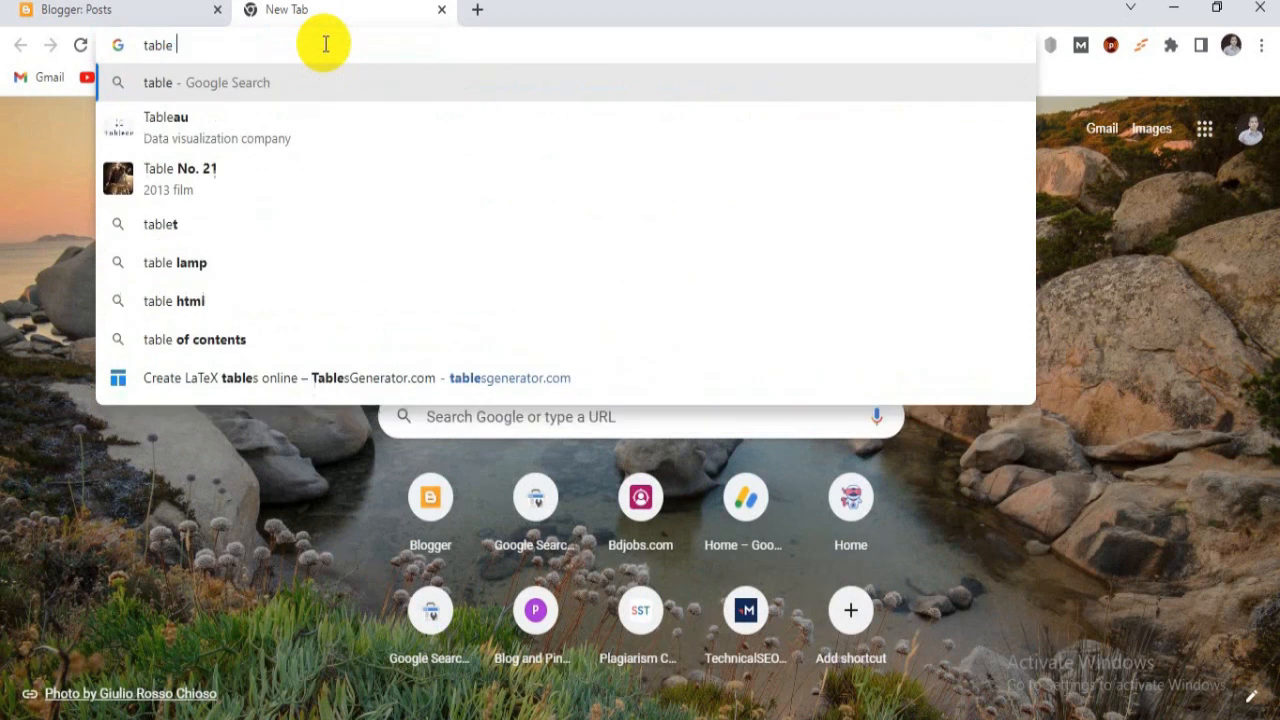
text(generato)
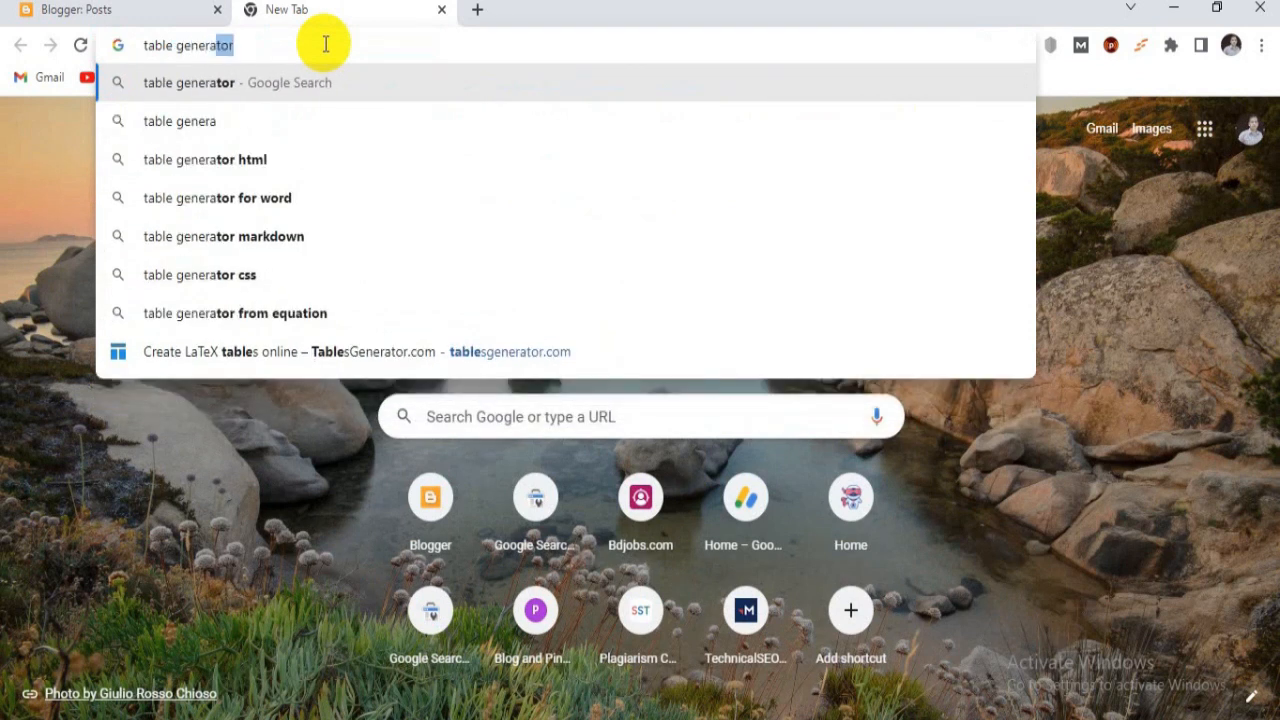
text(r)
key(Return)
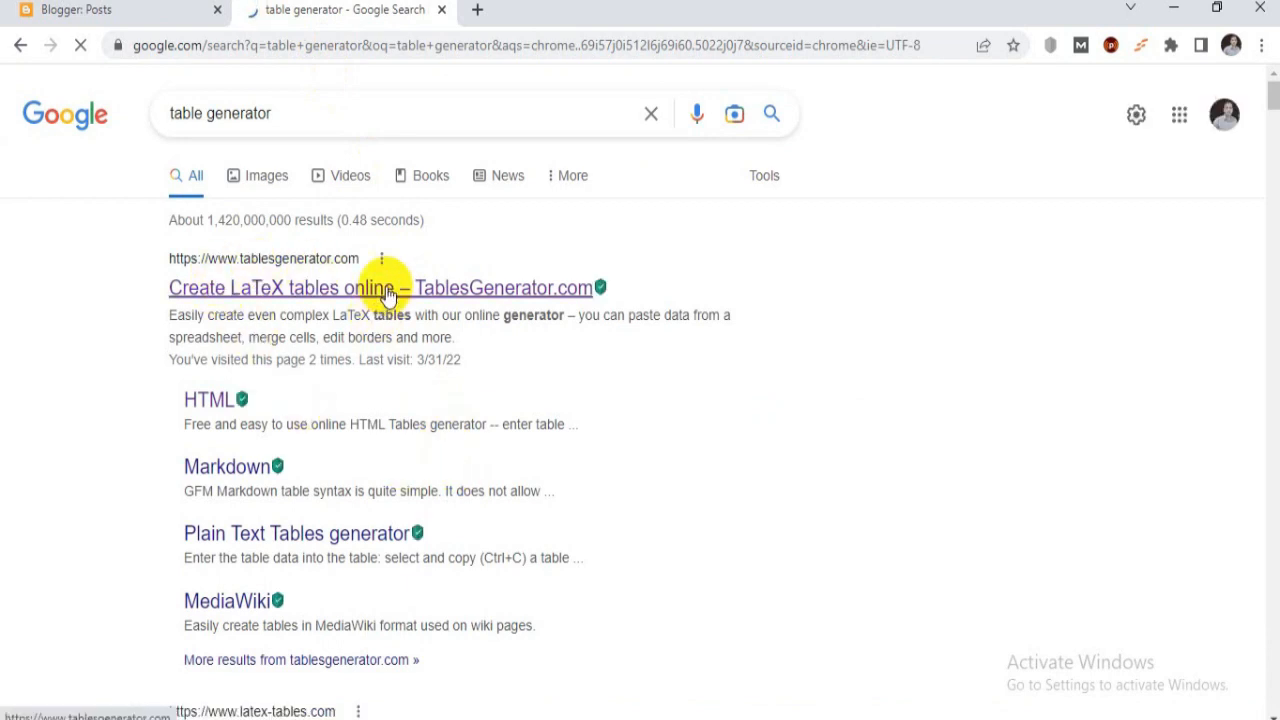
click(389, 290)
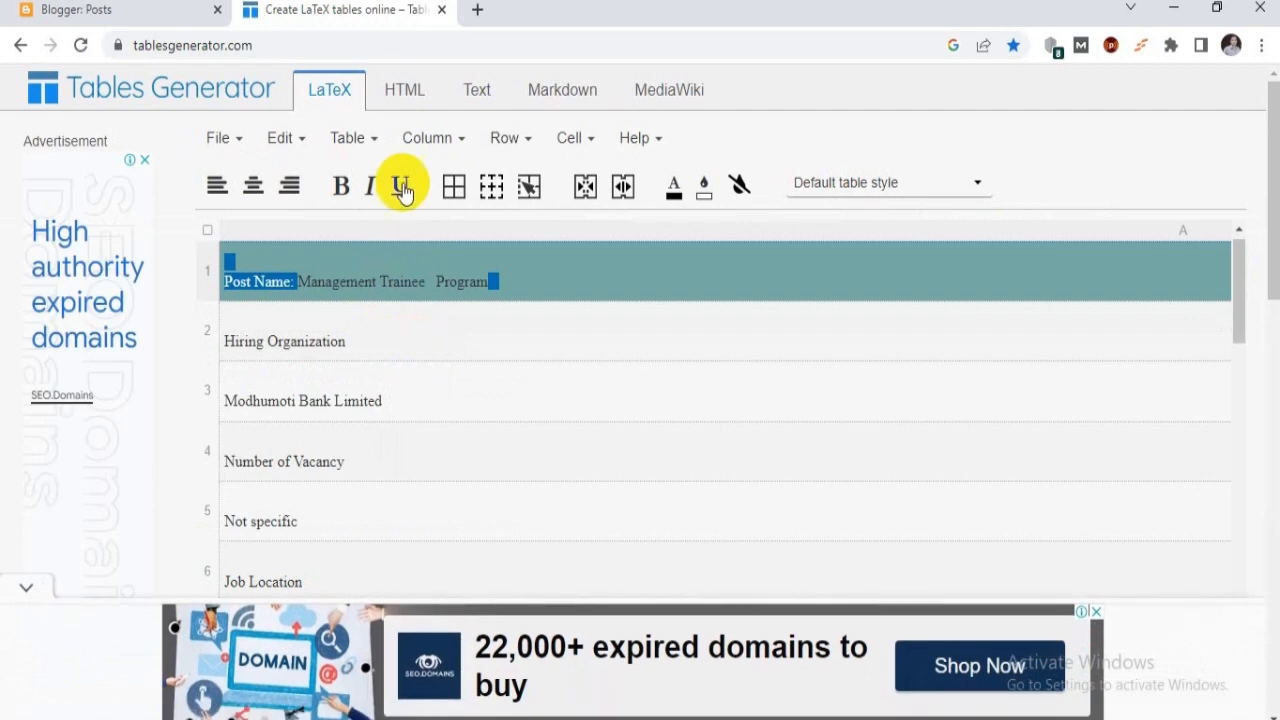
click(409, 99)
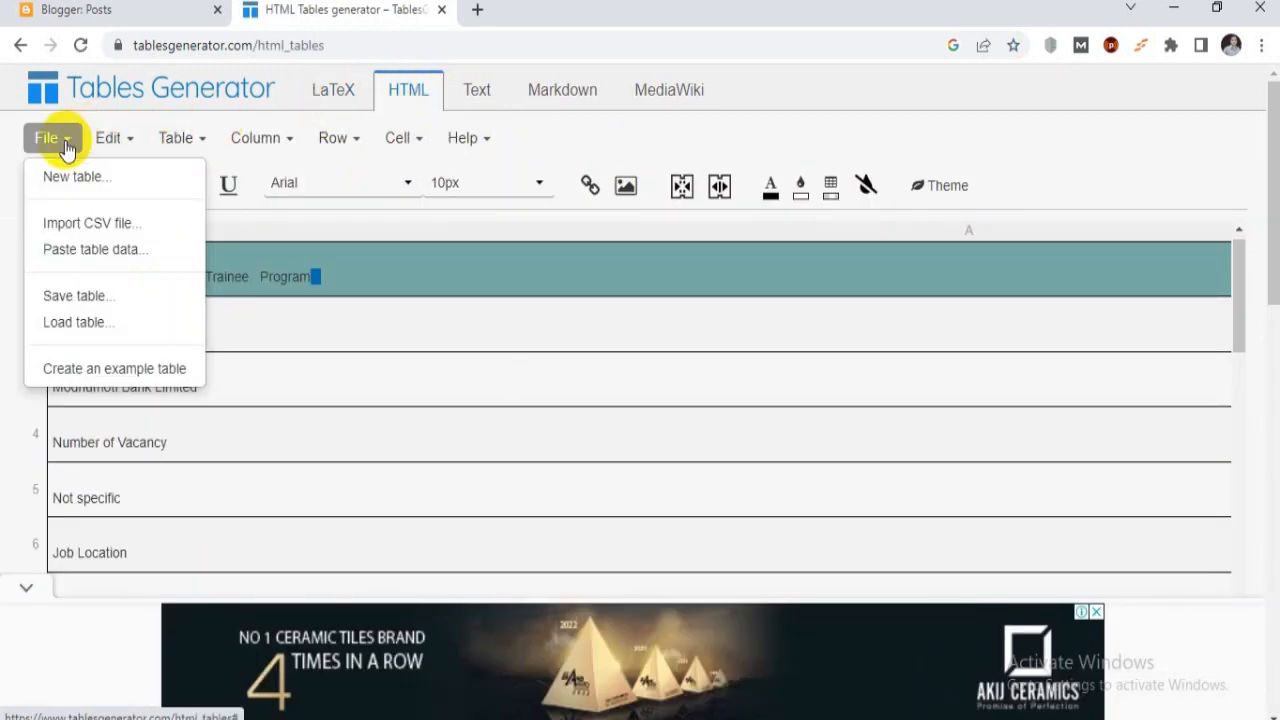
Step: Load the copied job details table into the generator as pasted table data, with its formatting kept
click(123, 259)
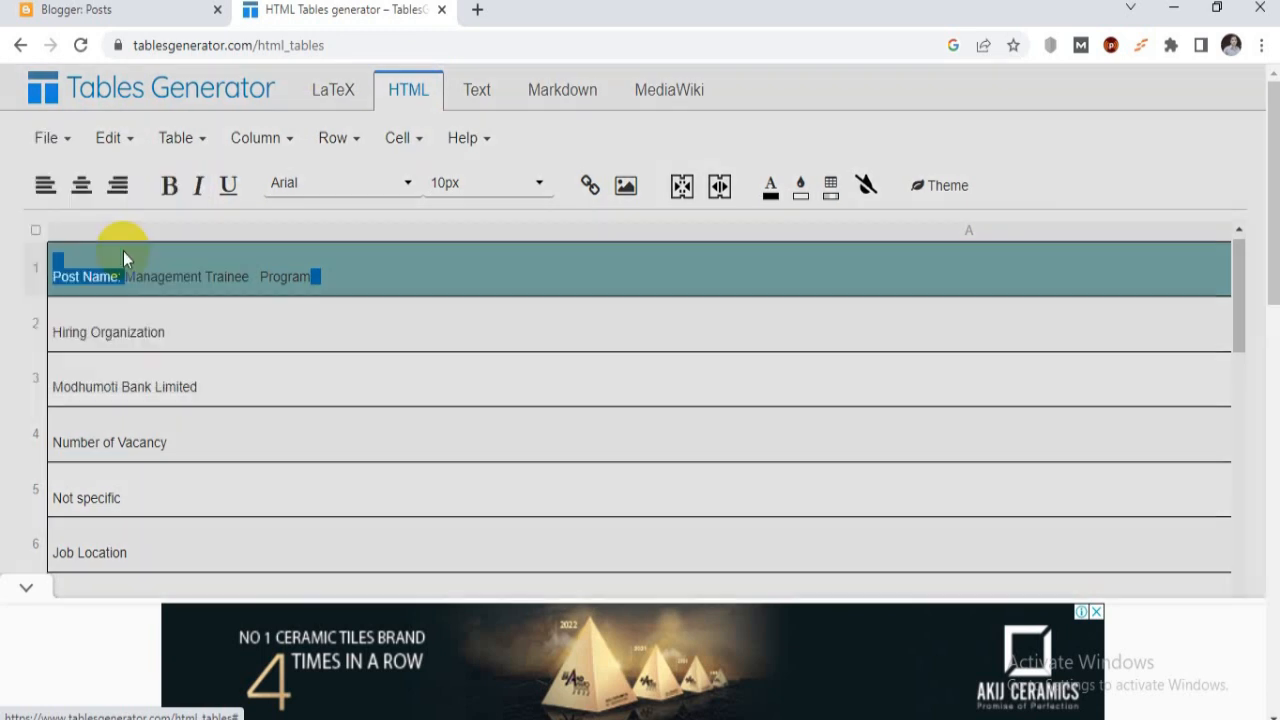
click(29, 591)
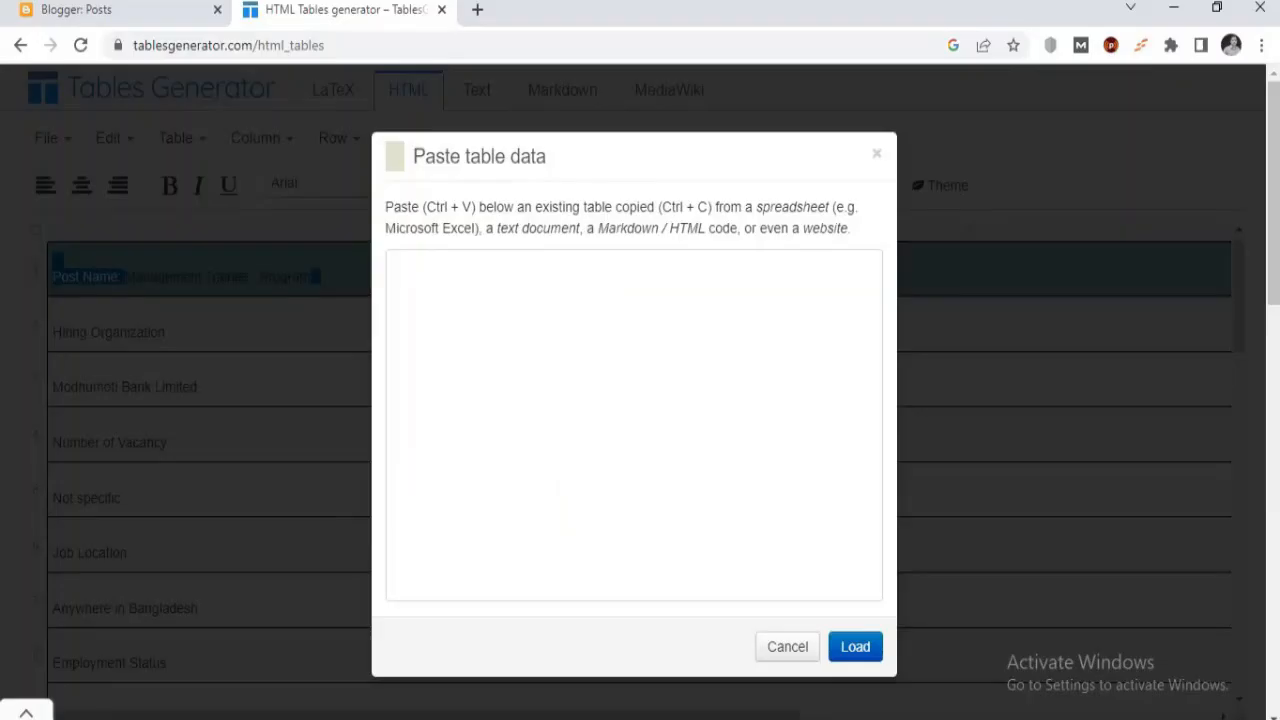
click(514, 466)
click(517, 329)
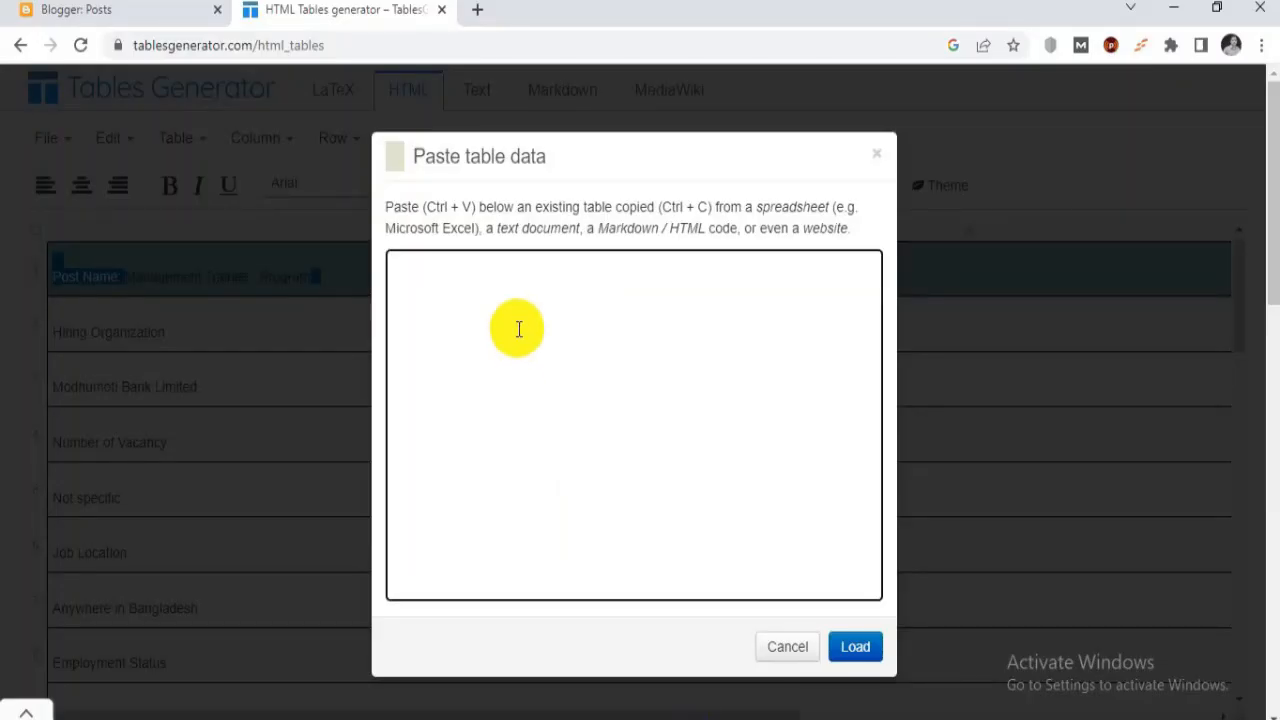
key(ctrl+v)
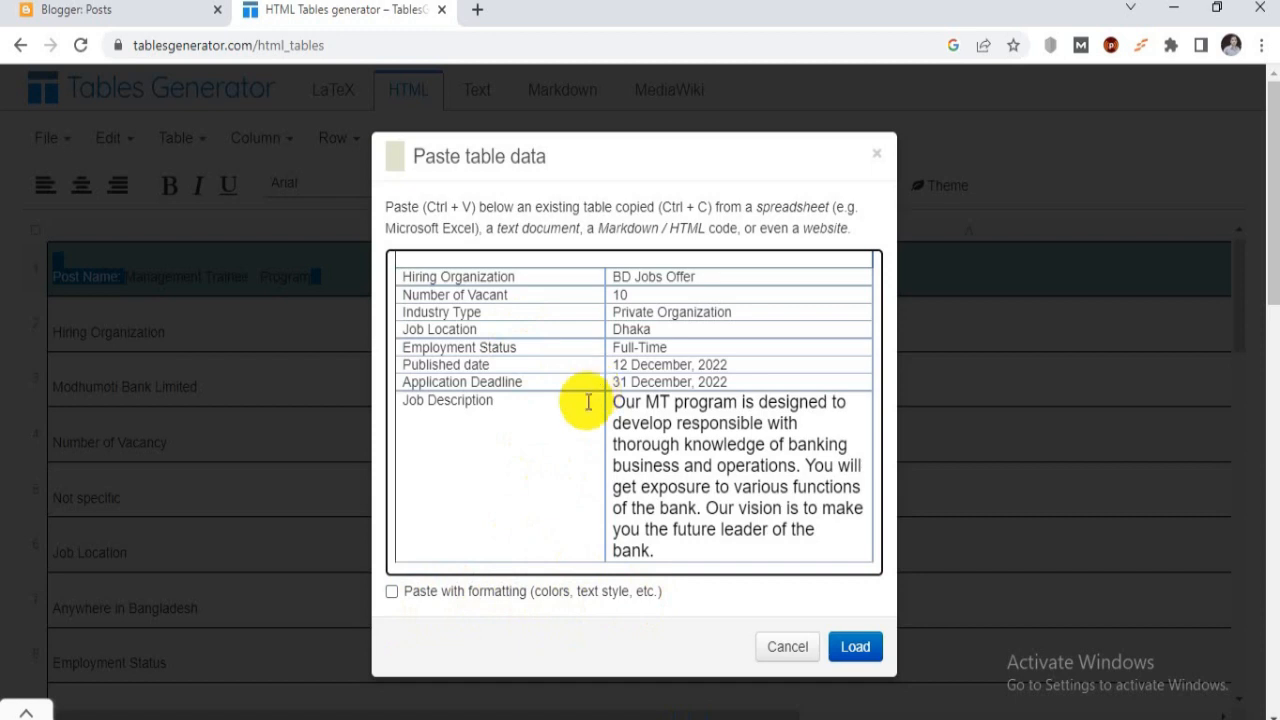
click(392, 594)
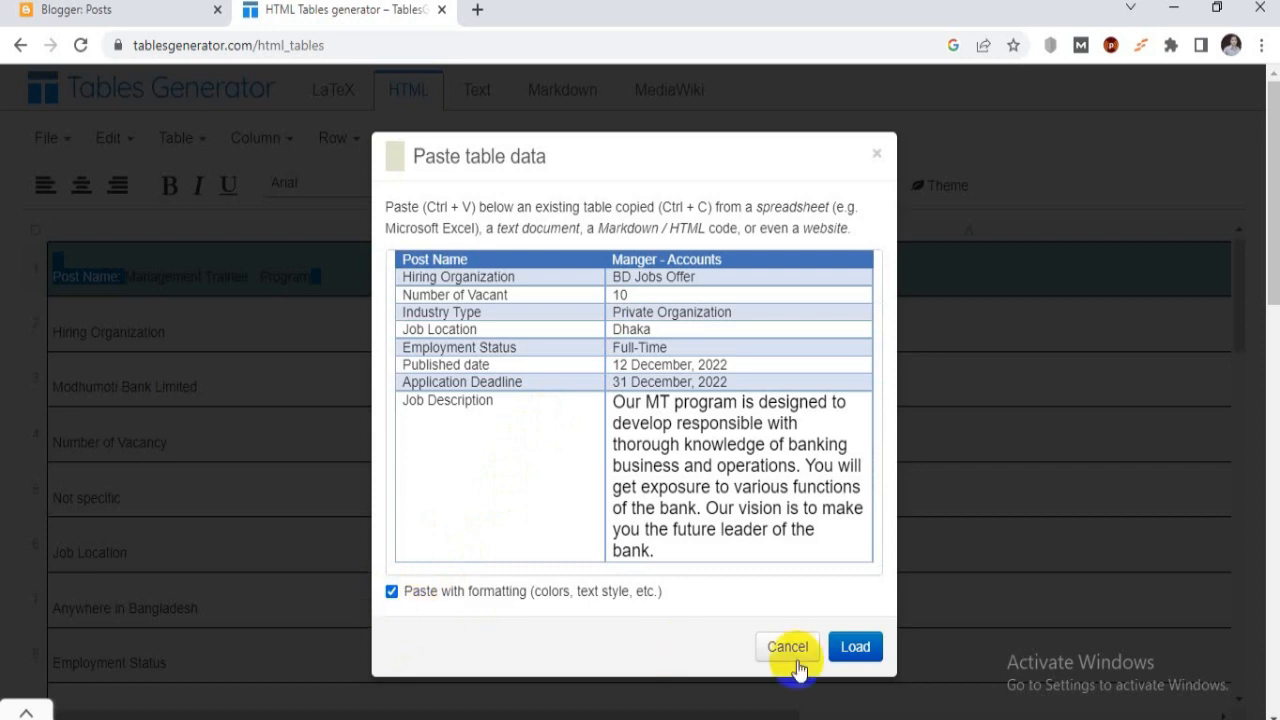
click(850, 647)
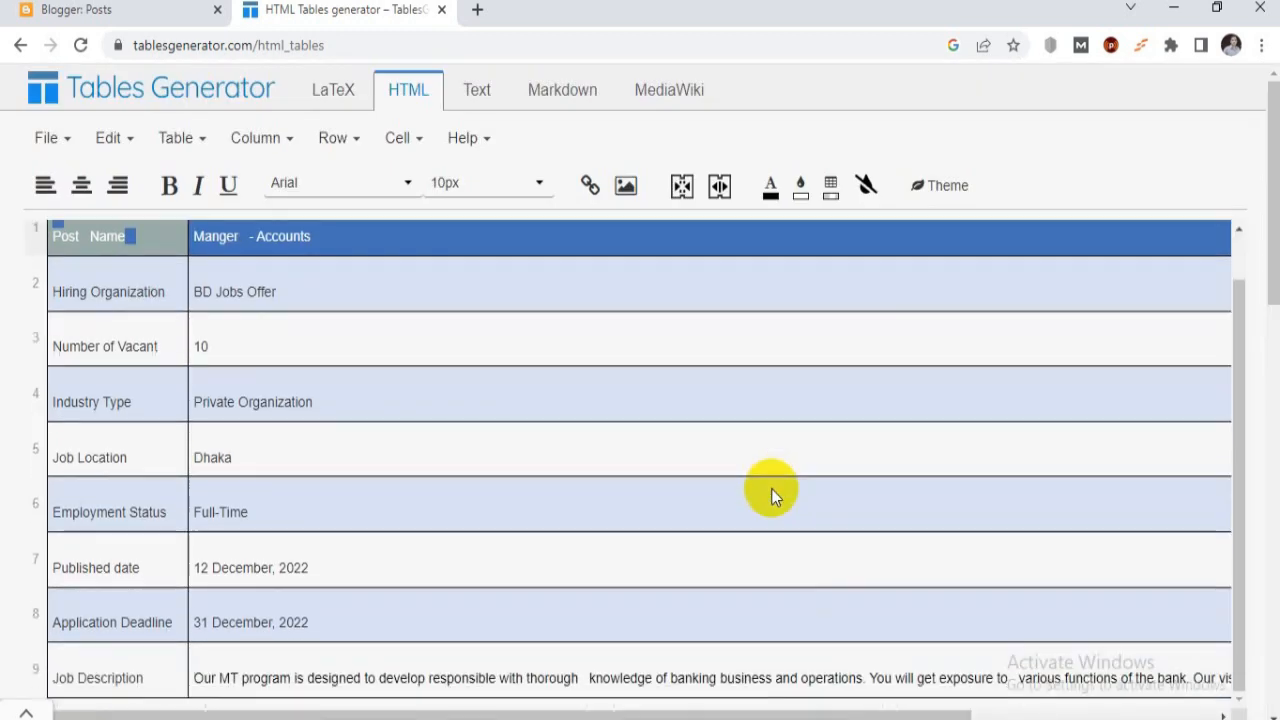
Step: Preview the generated table and copy its HTML code to the clipboard
scroll(771, 488, down, 3)
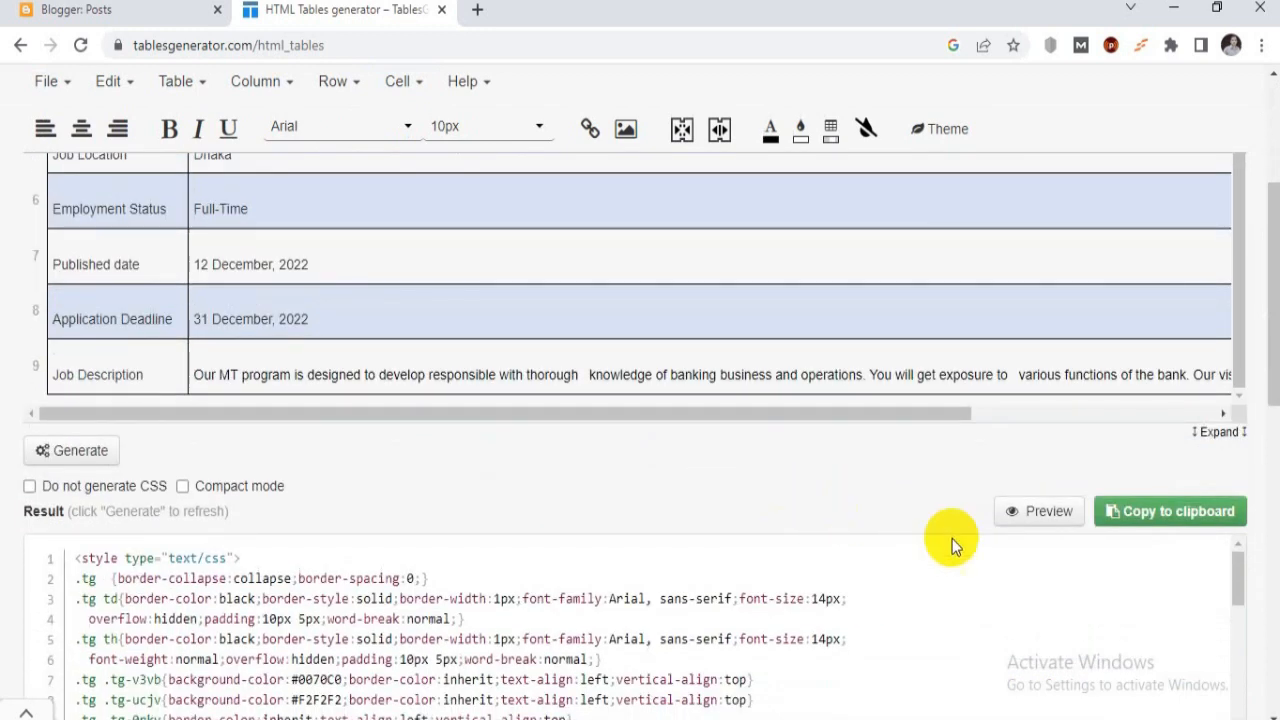
click(1035, 512)
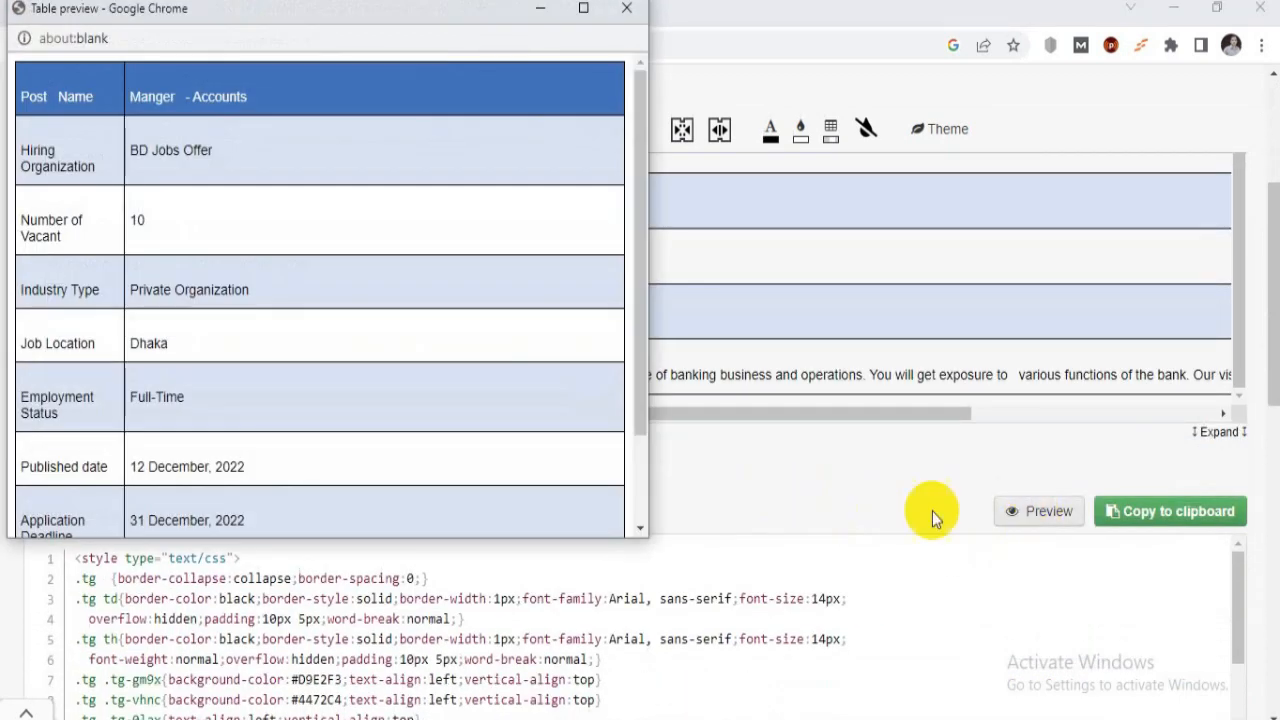
scroll(450, 347, down, 2)
scroll(450, 347, up, 2)
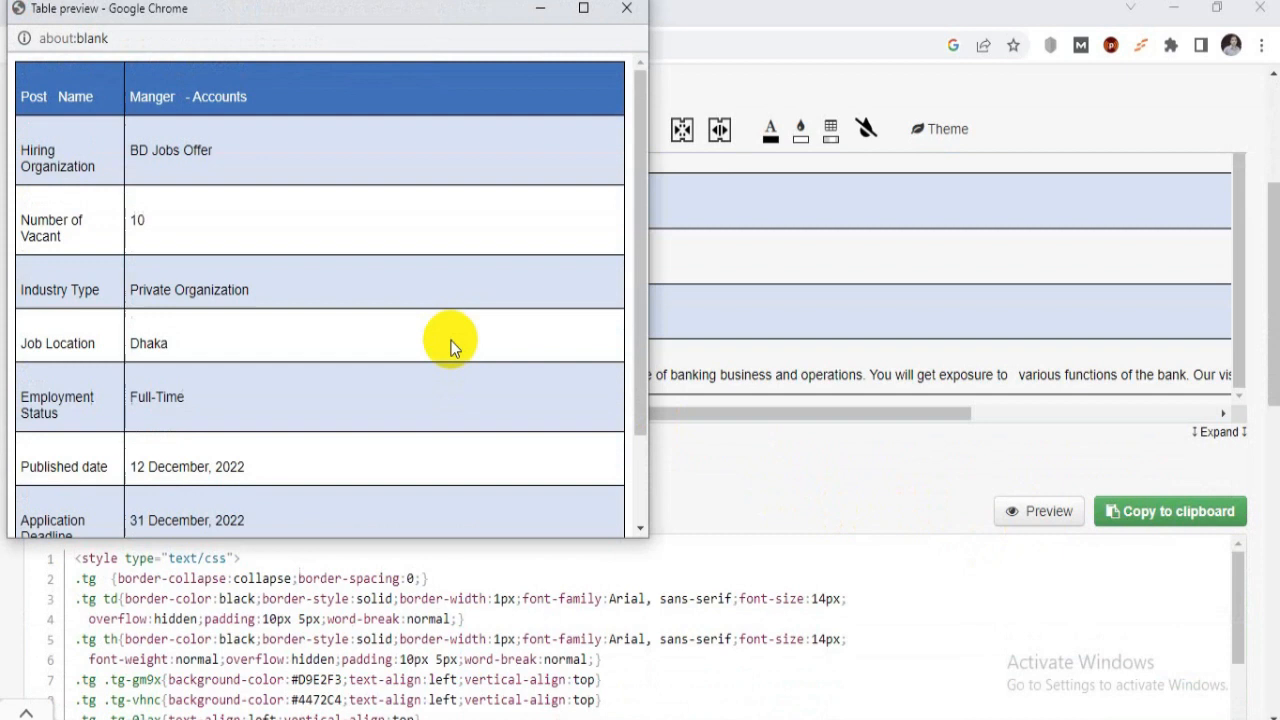
click(626, 18)
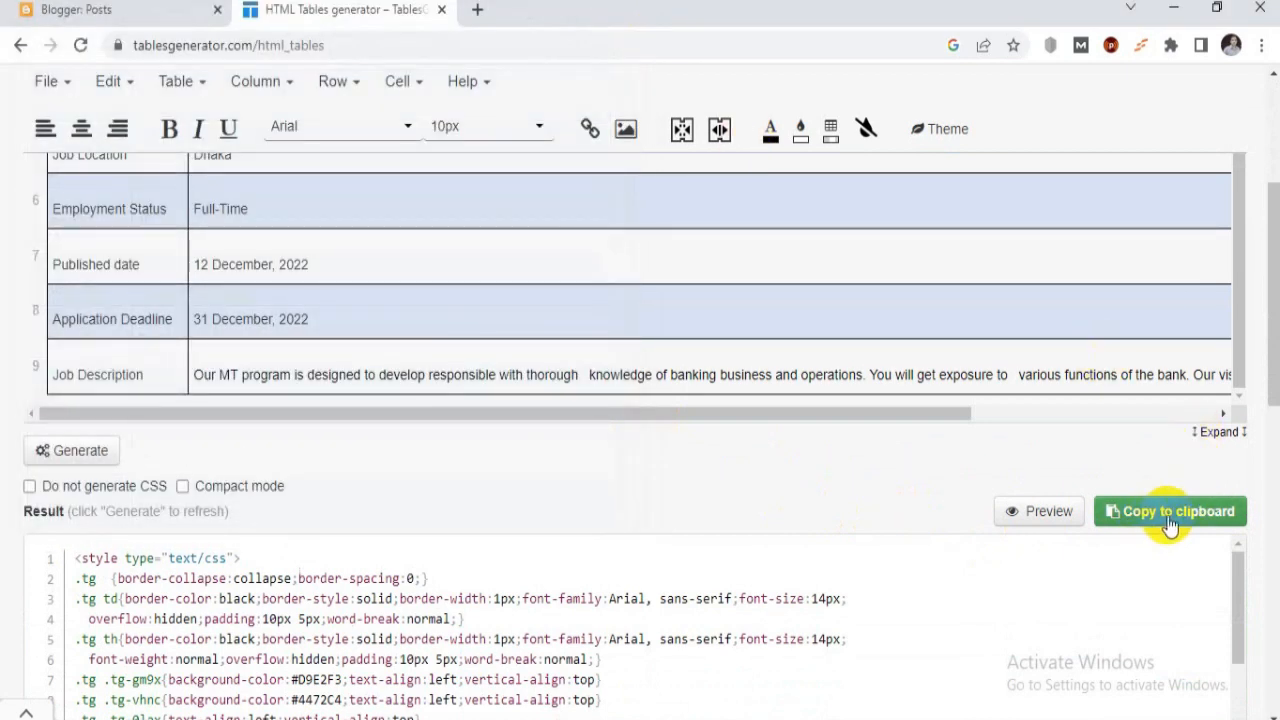
click(1172, 522)
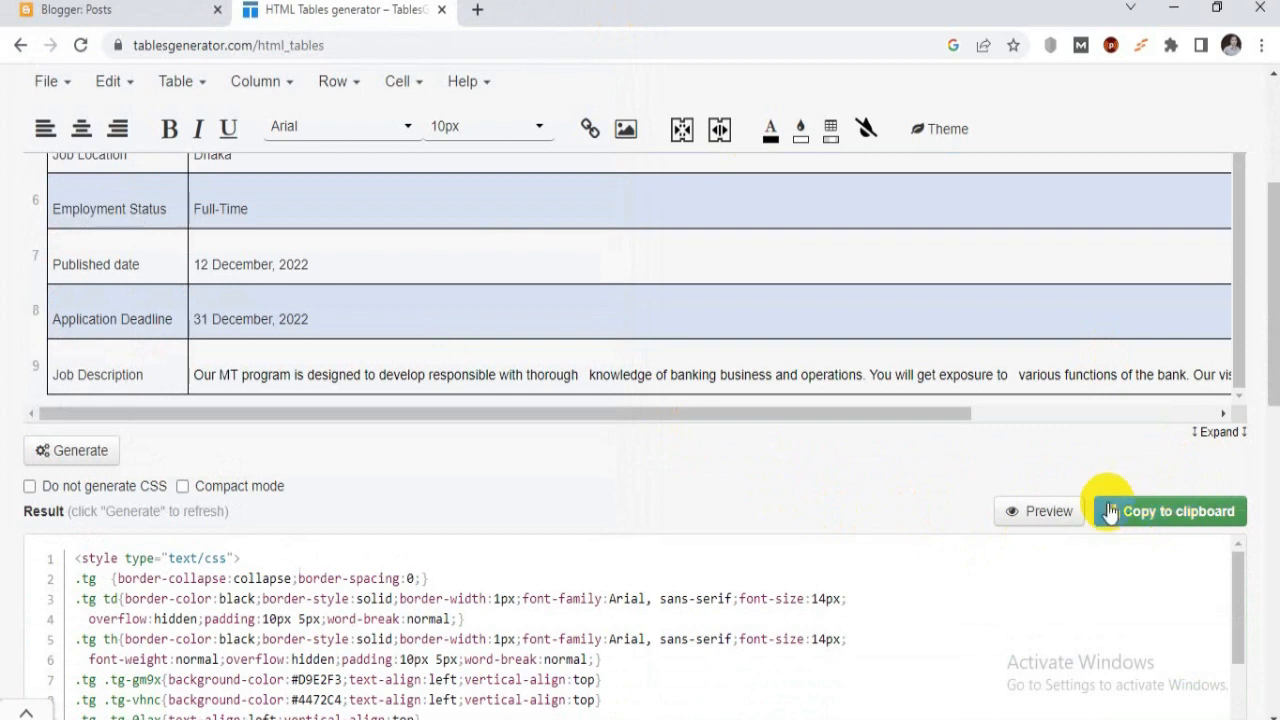
Step: Create a new post in Blogger and set its editor to HTML view
click(153, 8)
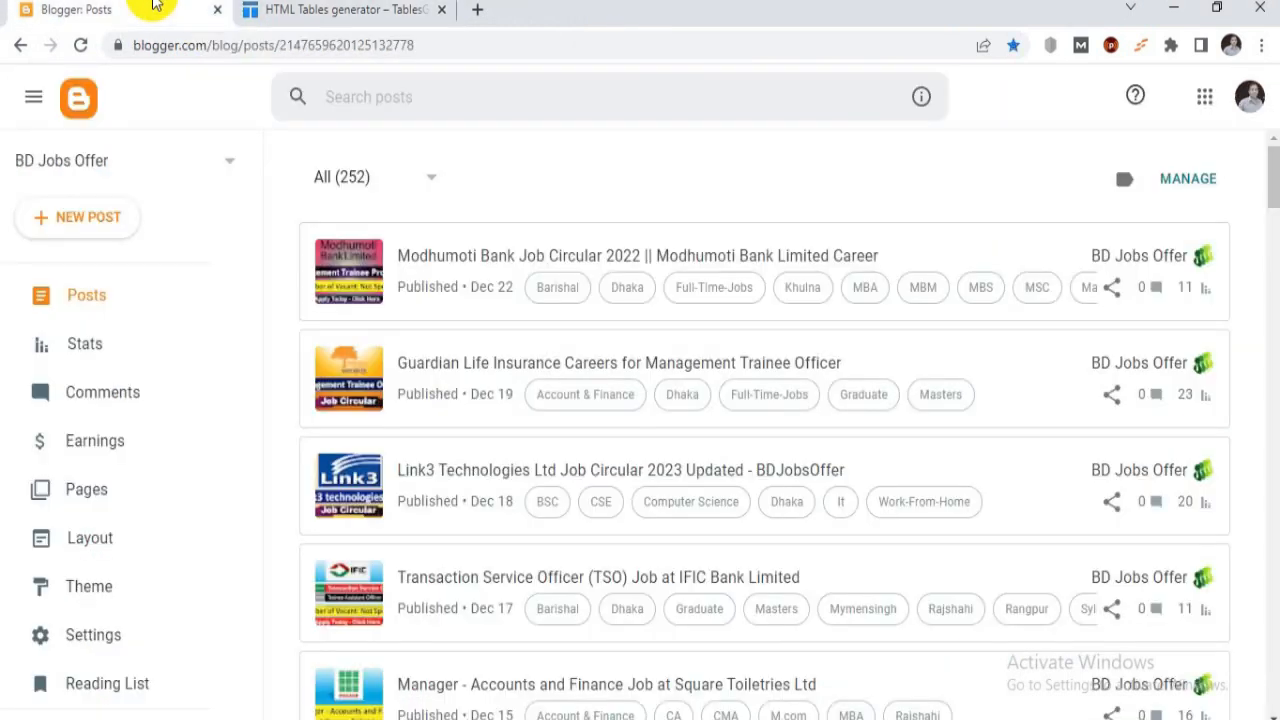
click(98, 228)
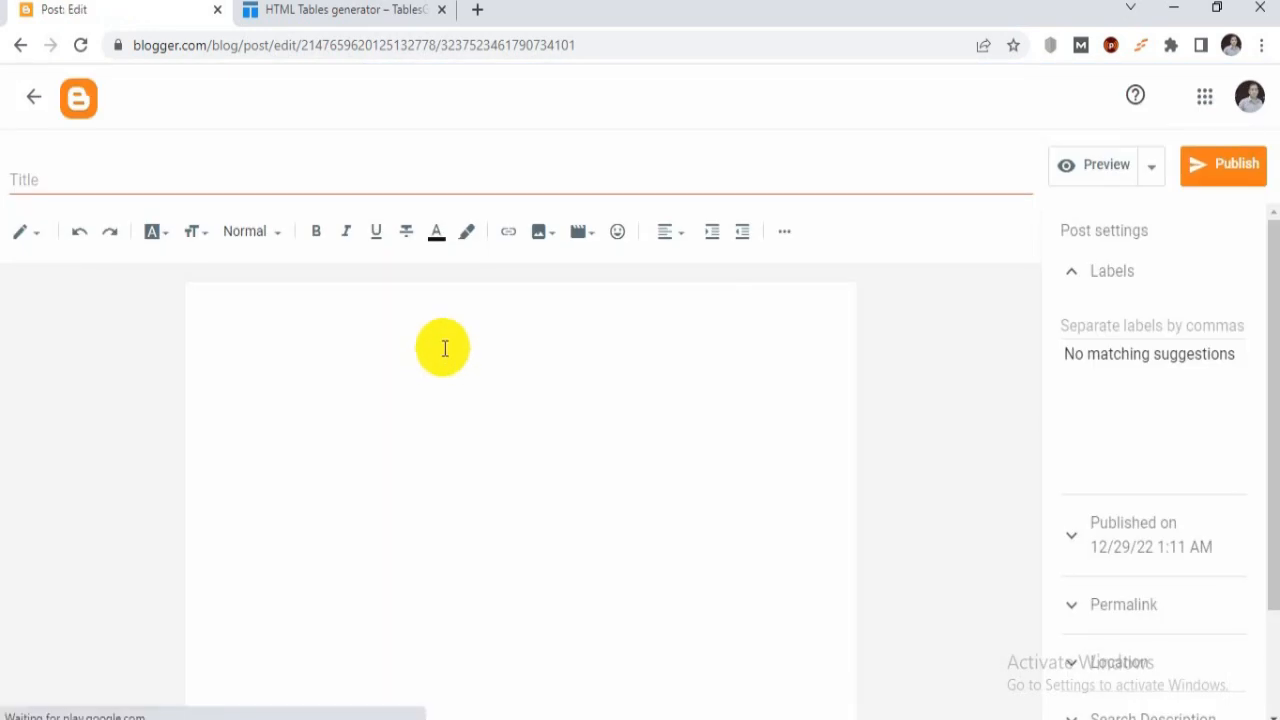
click(36, 236)
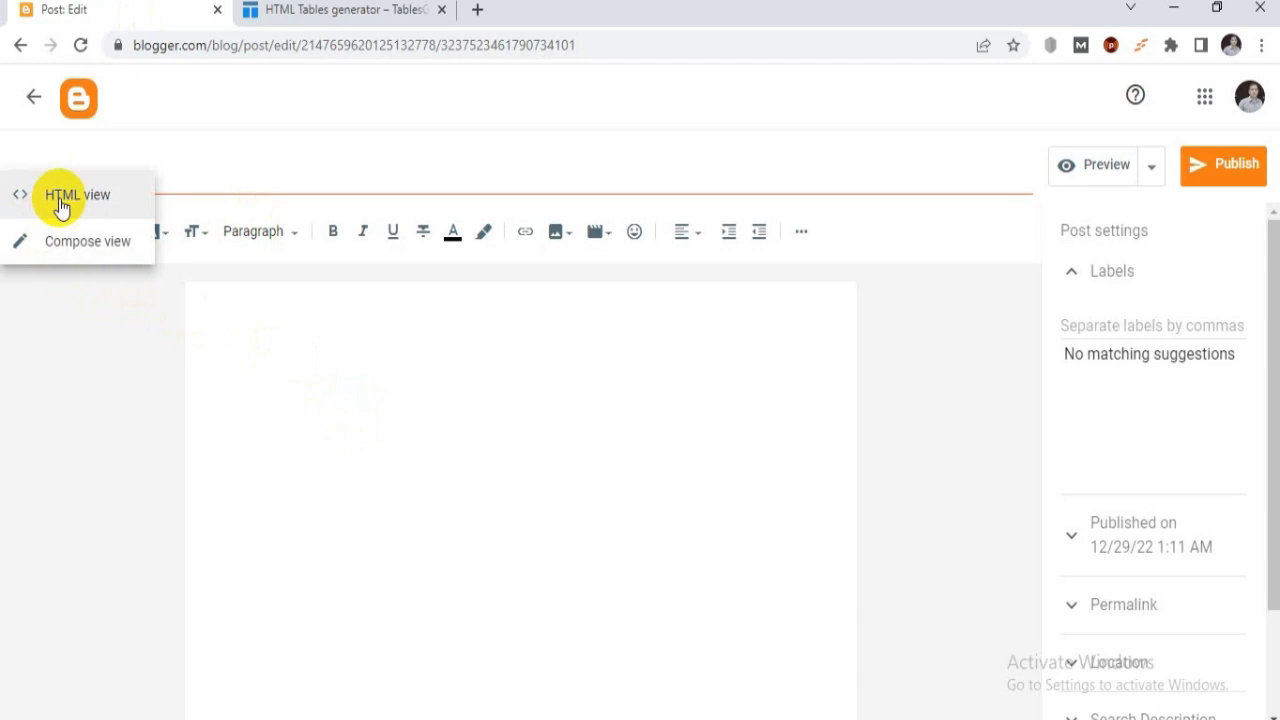
click(61, 205)
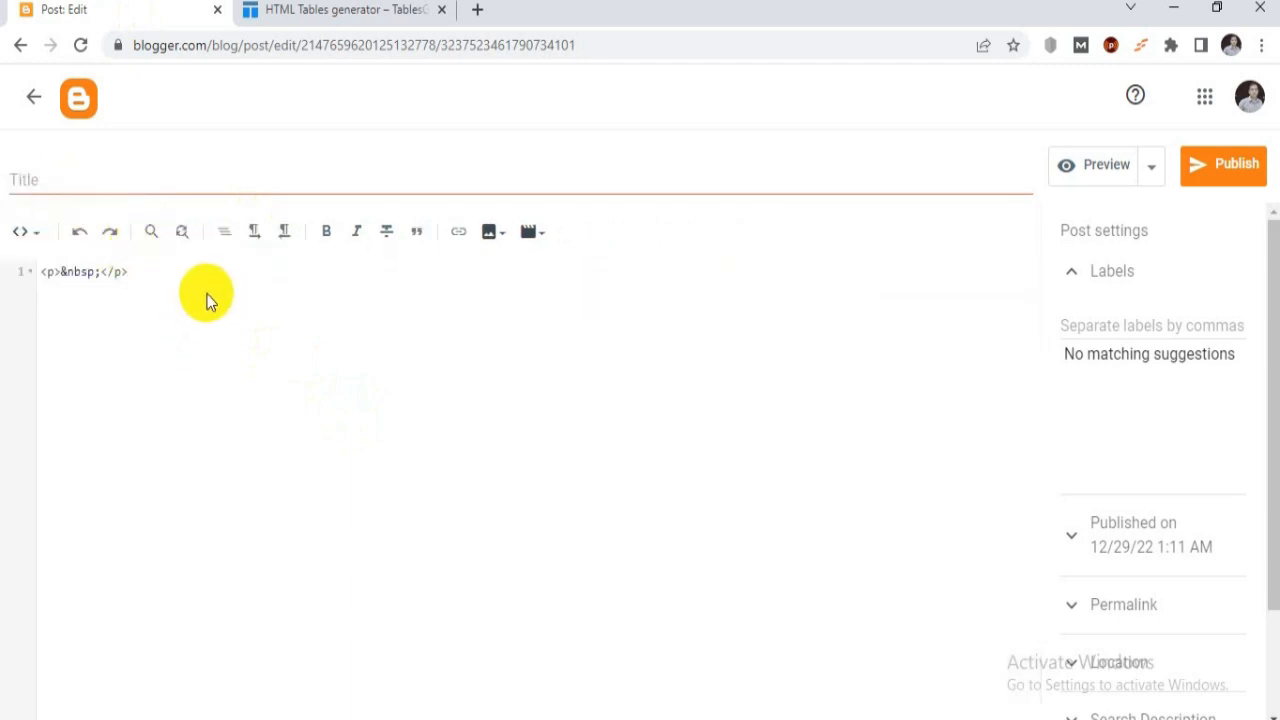
Step: Replace the post's default HTML with the copied table code and return the editor to Compose view
key(ctrl+a)
key(BackSpace)
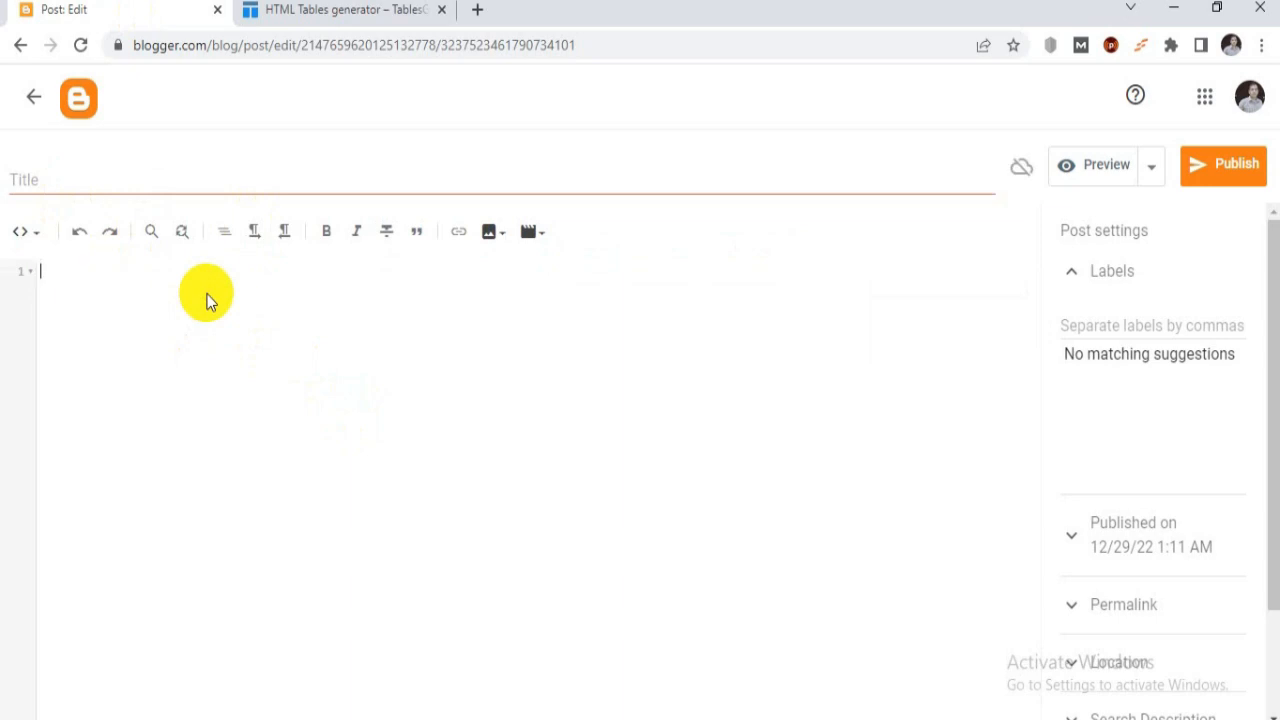
key(ctrl+v)
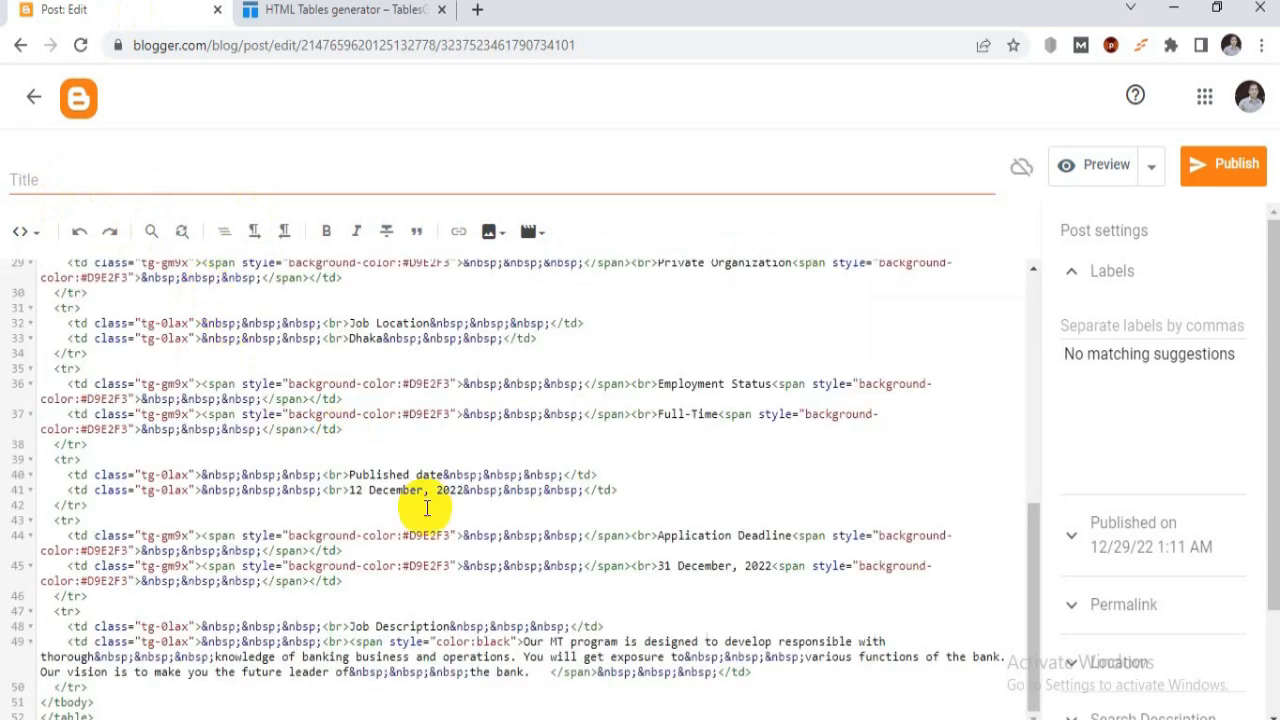
scroll(427, 508, up, 10)
click(22, 231)
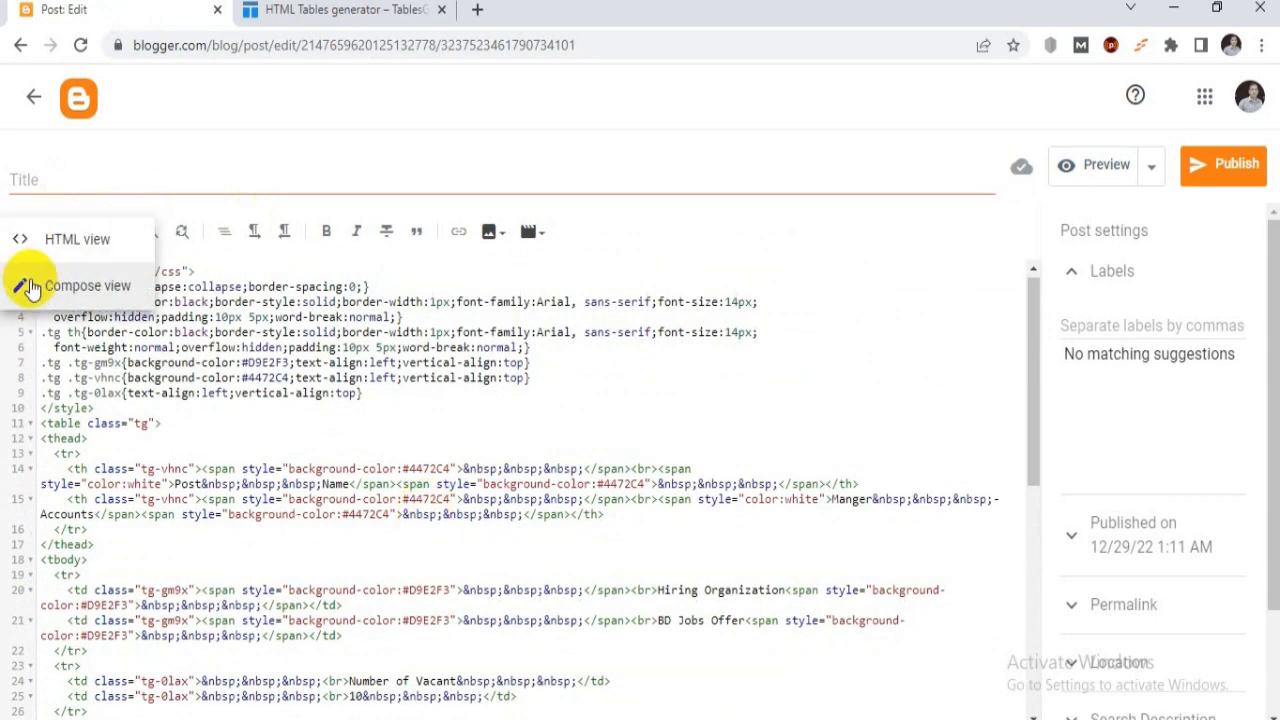
click(34, 287)
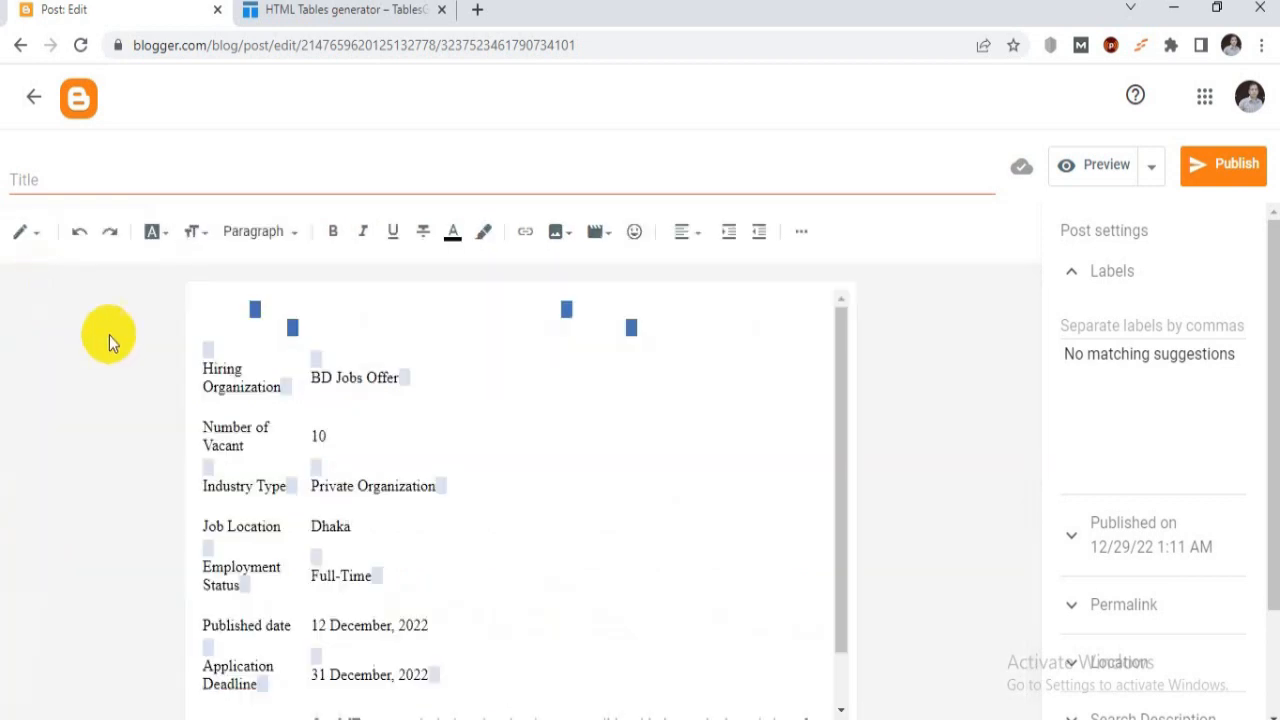
Step: Examine the table in the post editor and in the post preview, from the header row to the Job Description
scroll(575, 567, down, 2)
scroll(574, 566, up, 2)
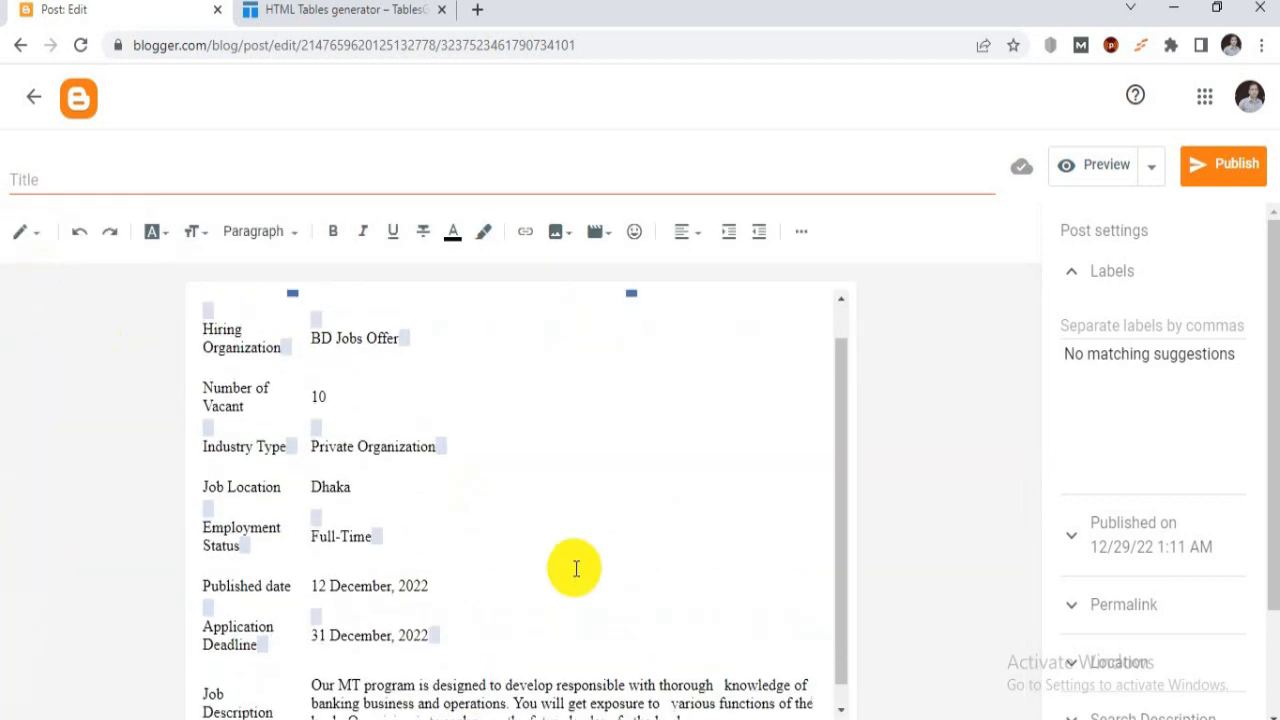
click(213, 298)
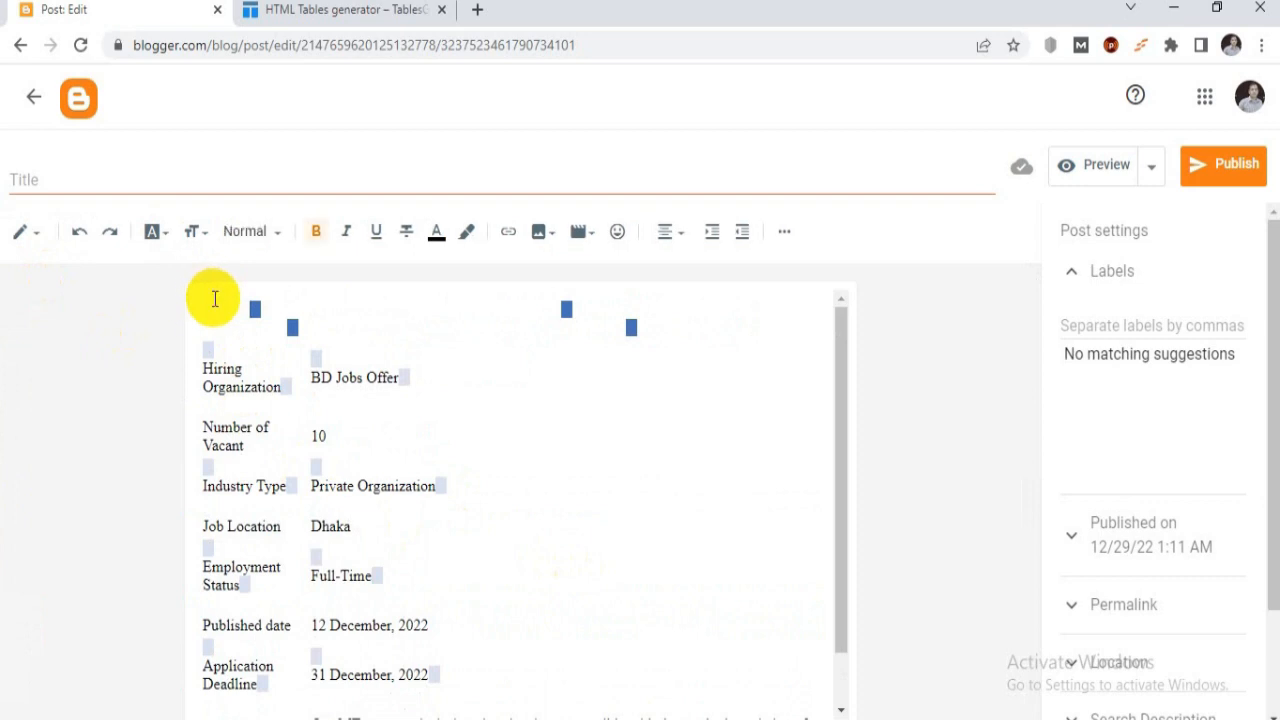
click(216, 316)
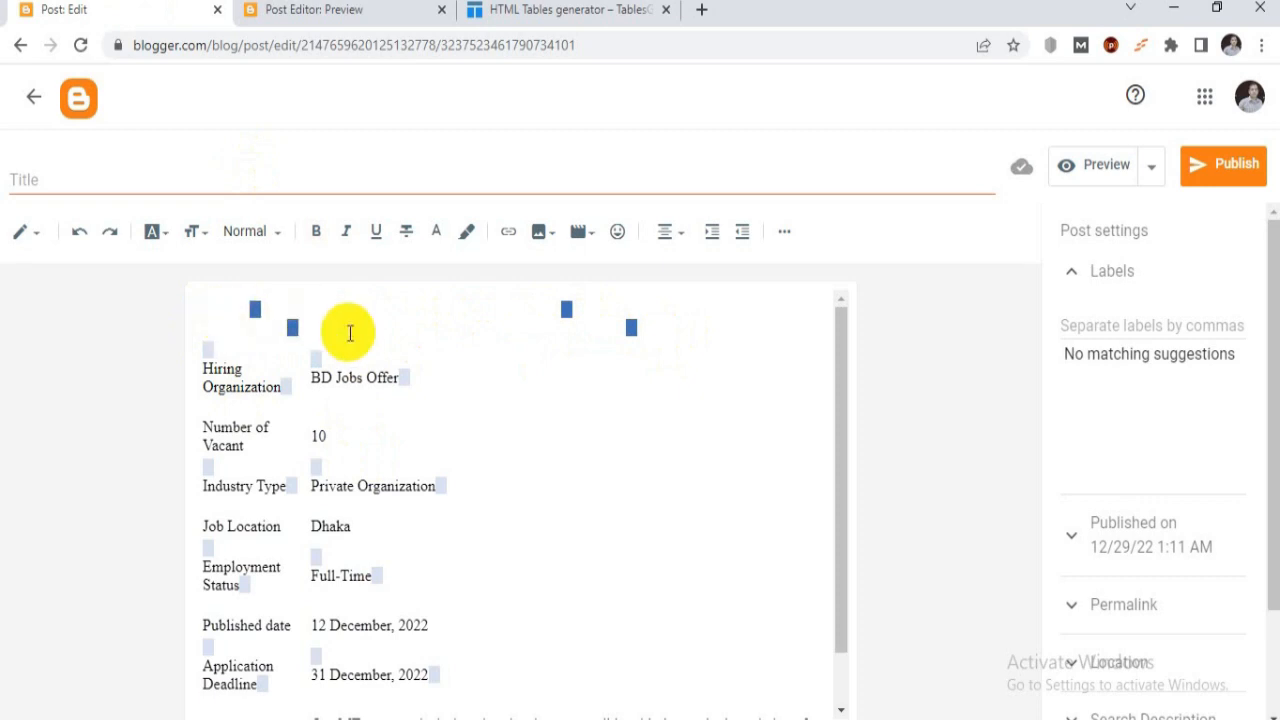
click(1114, 164)
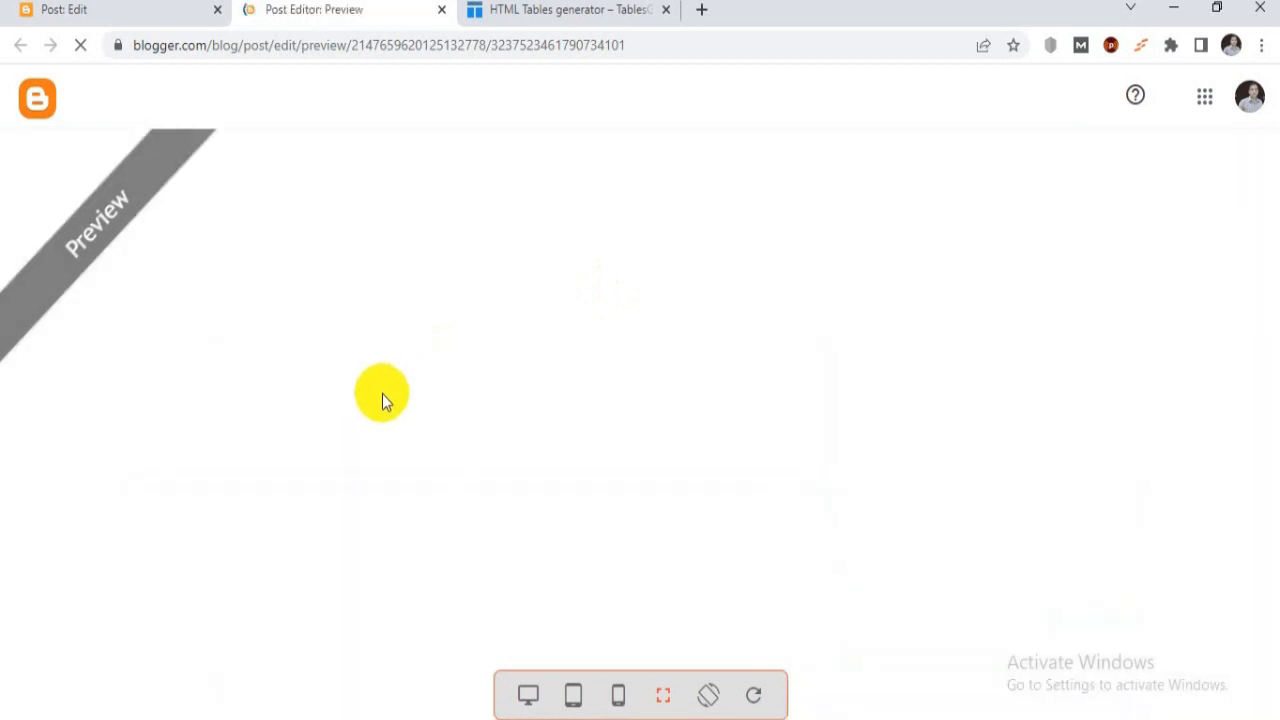
scroll(386, 394, down, 3)
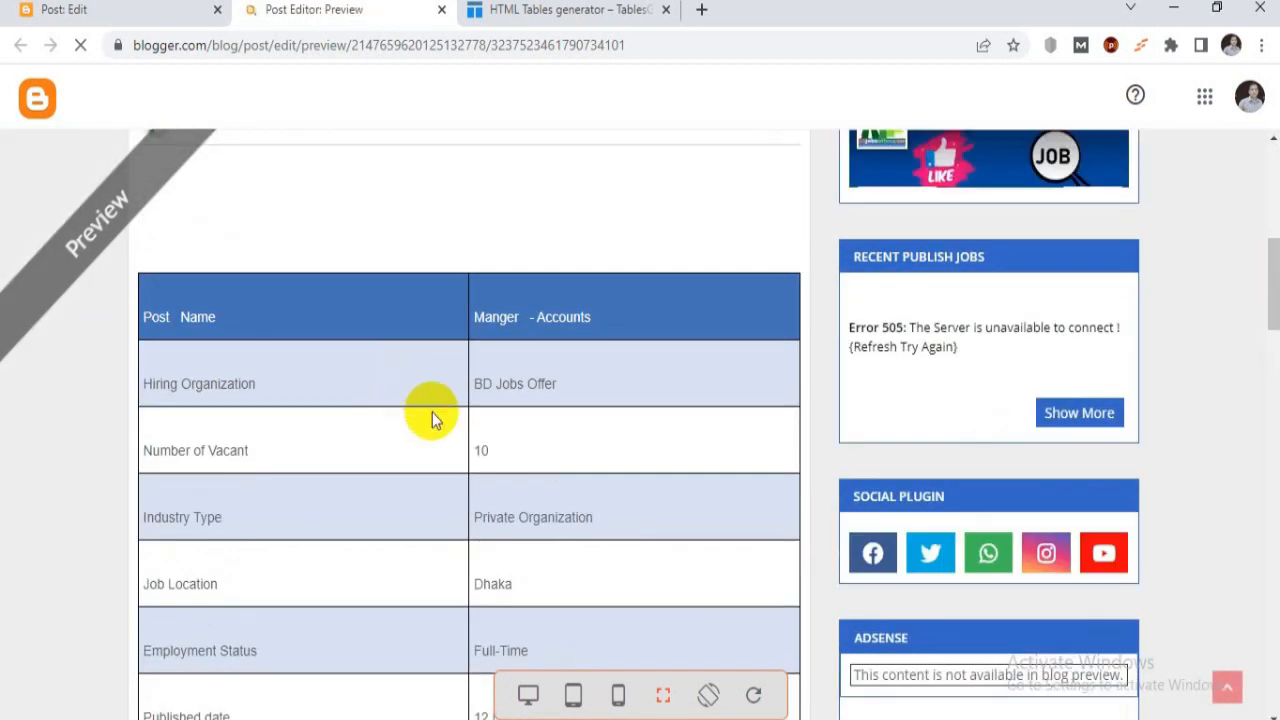
scroll(432, 418, down, 4)
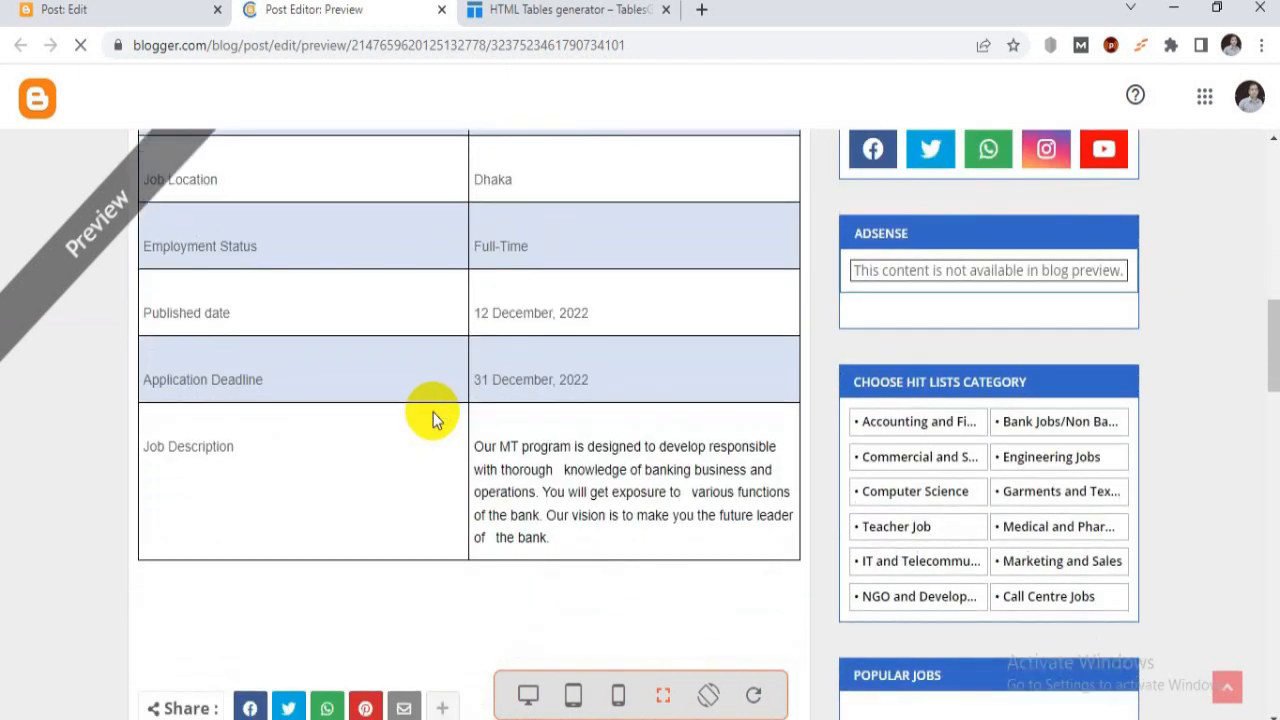
scroll(432, 418, up, 4)
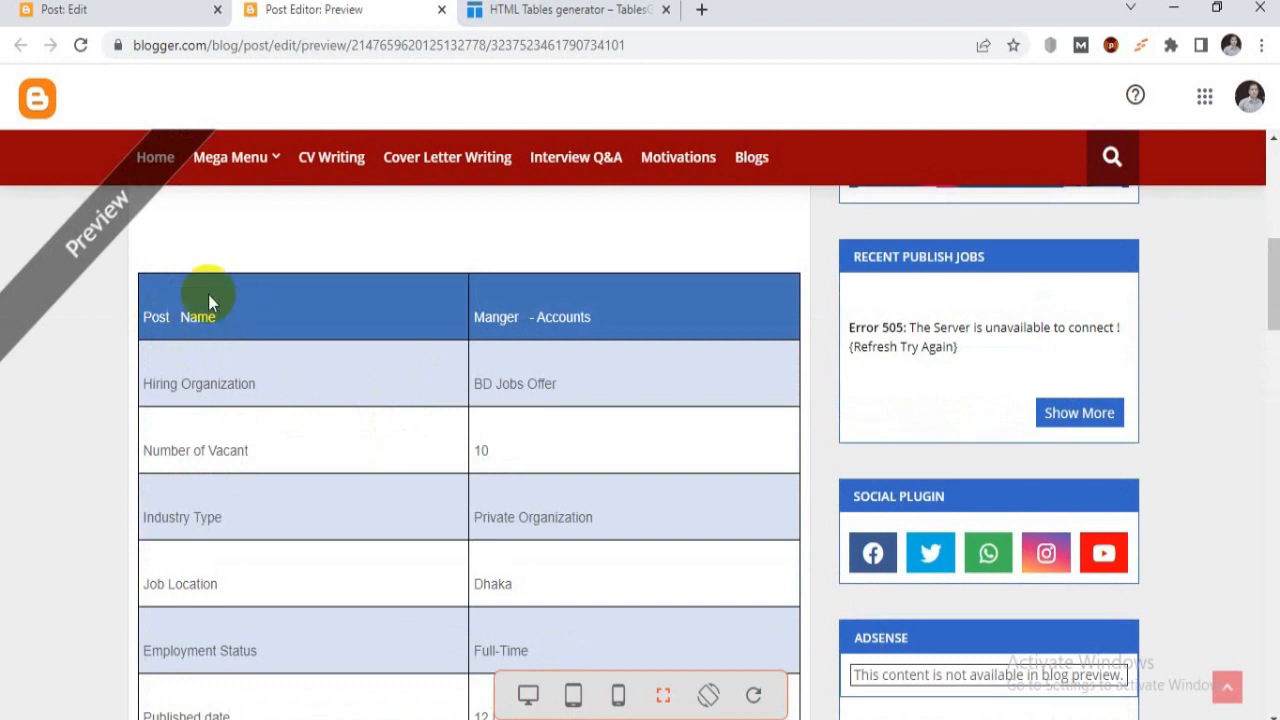
Step: Return to the post editor and remove the blank lines above the text in both header cells of the table
click(157, 9)
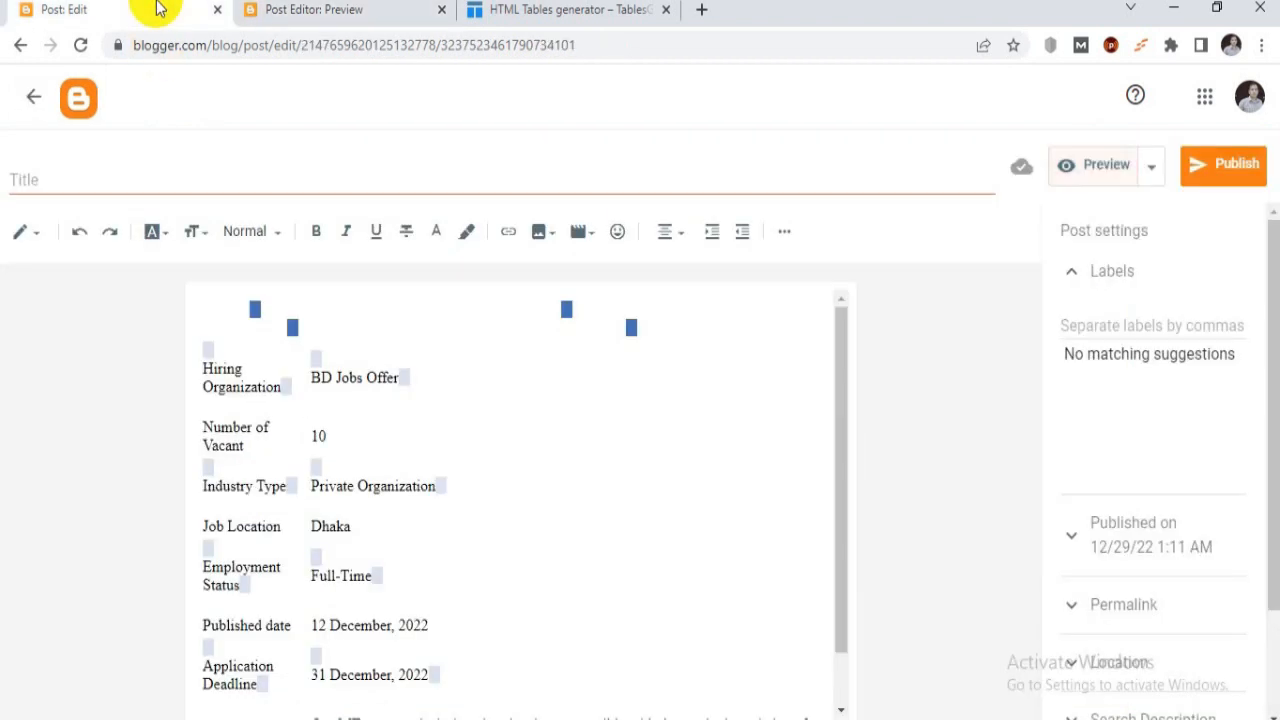
drag(209, 310, 315, 326)
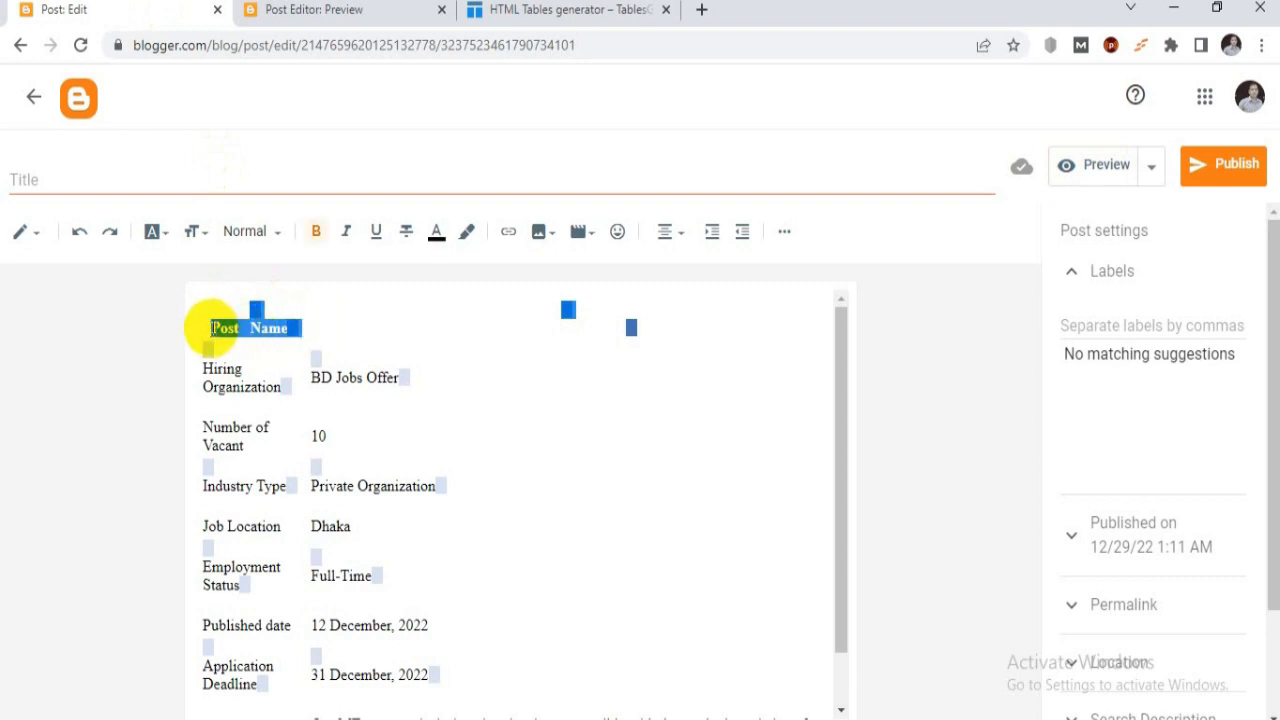
key(BackSpace)
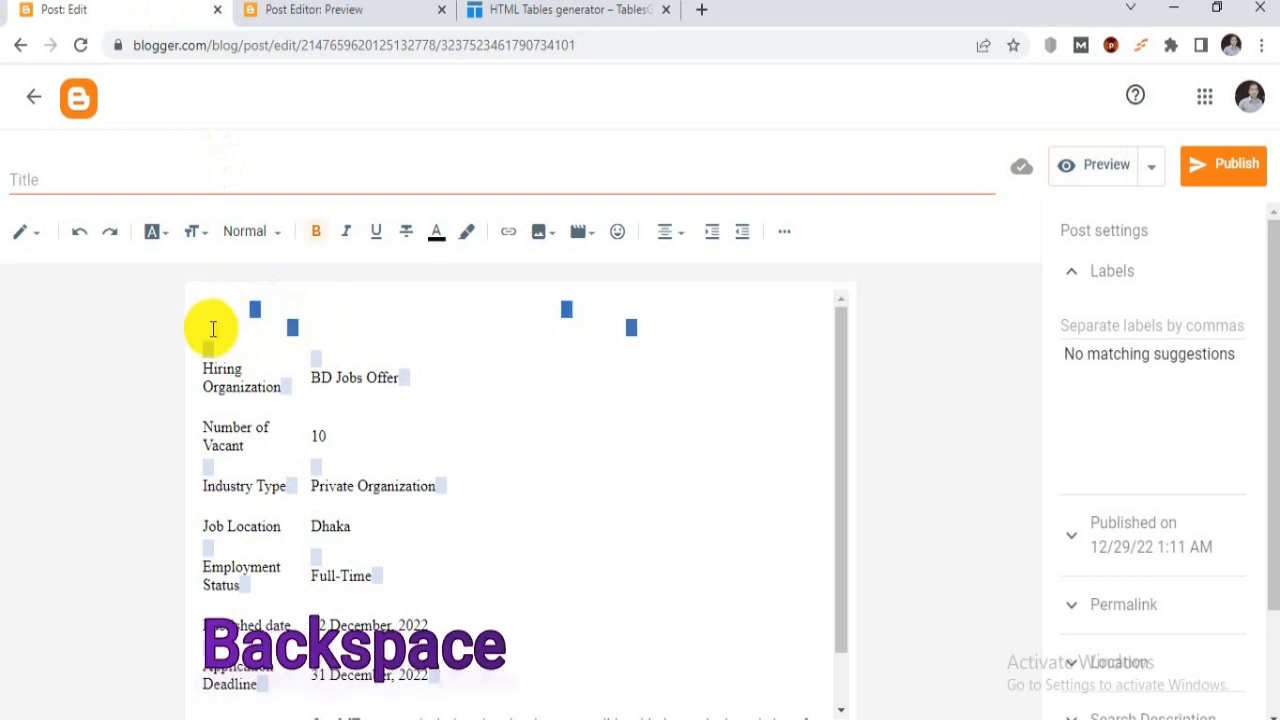
key(BackSpace)
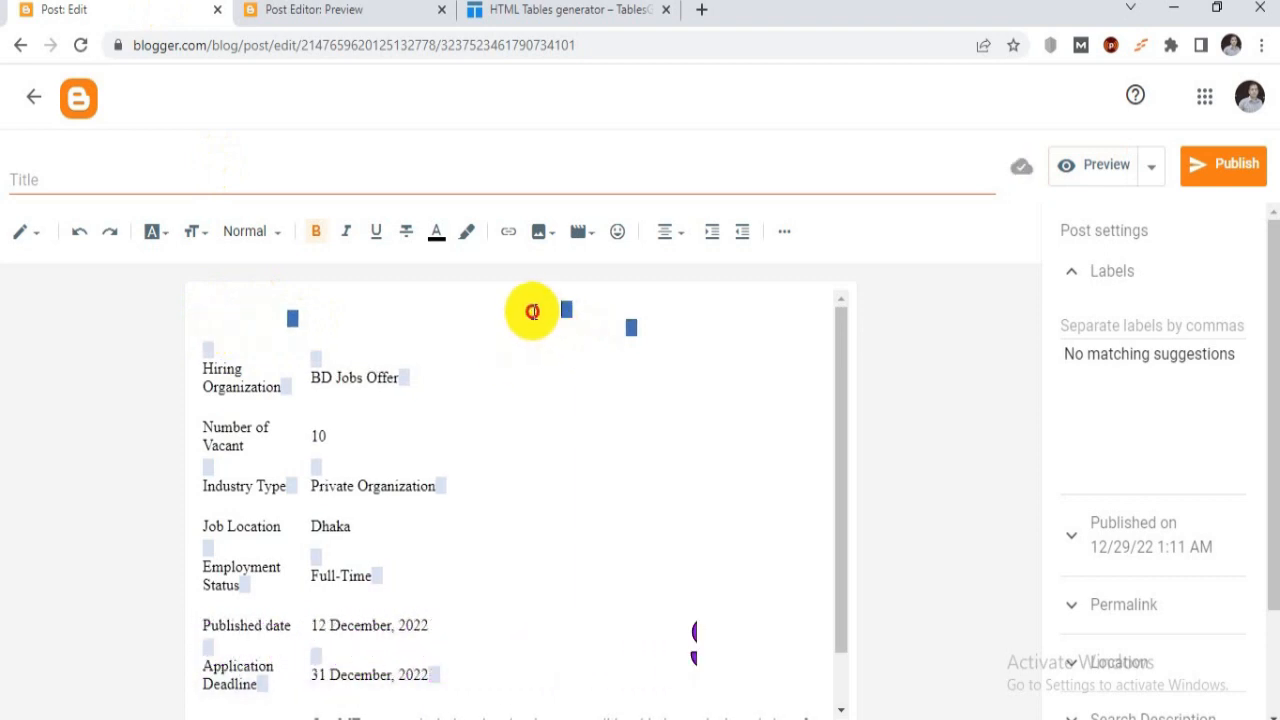
key(ctrl+z)
key(BackSpace)
key(BackSpace)
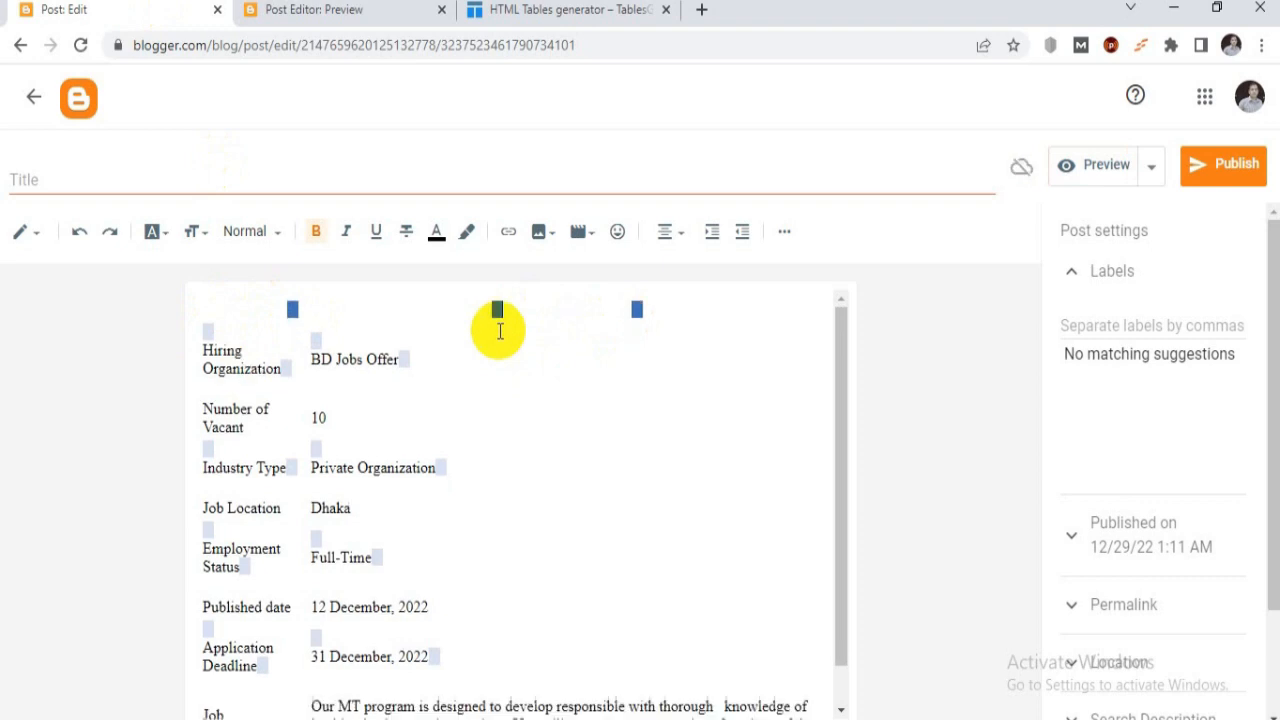
key(BackSpace)
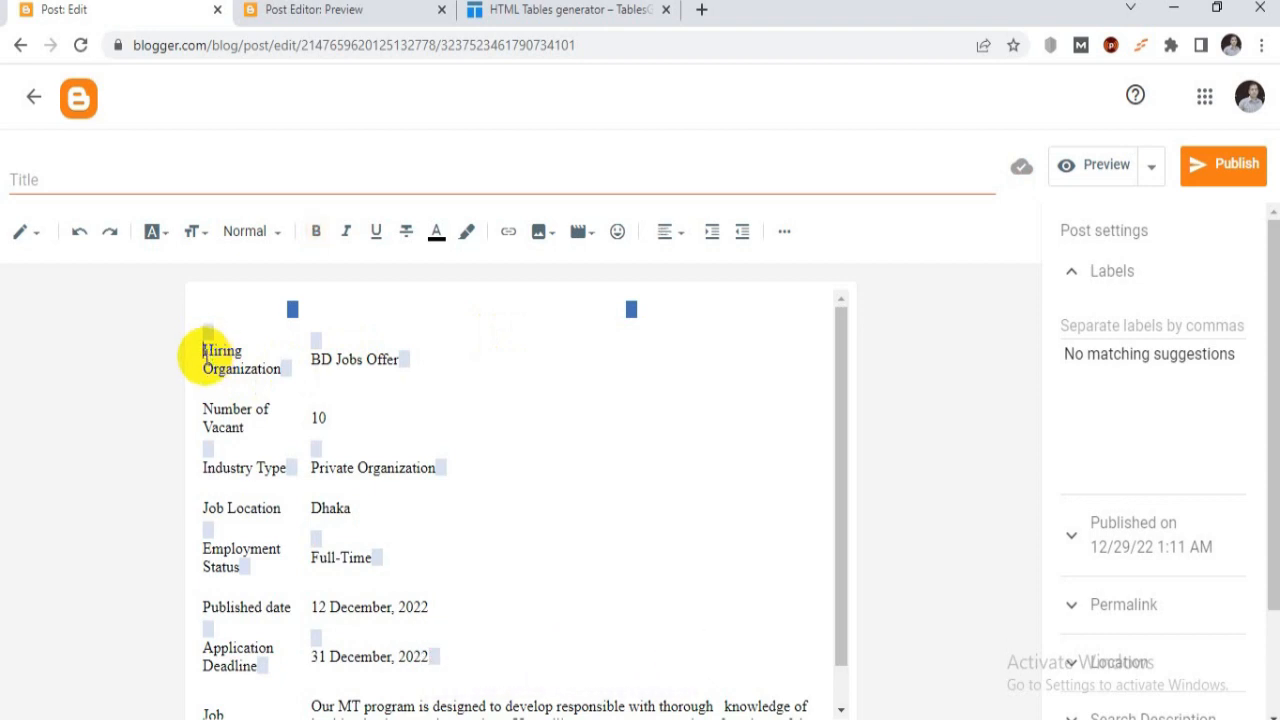
Step: Remove the blank lines above the Hiring Organization, Number of Vacant and Industry Type labels
key(BackSpace)
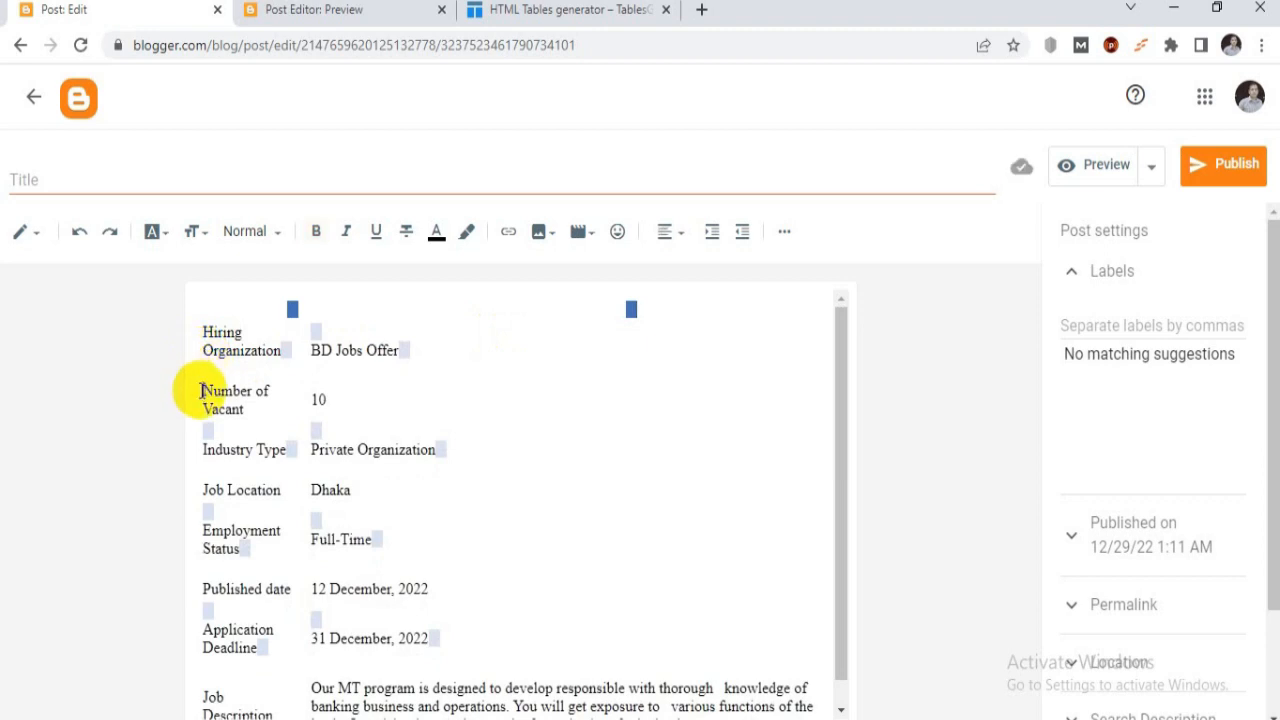
key(BackSpace)
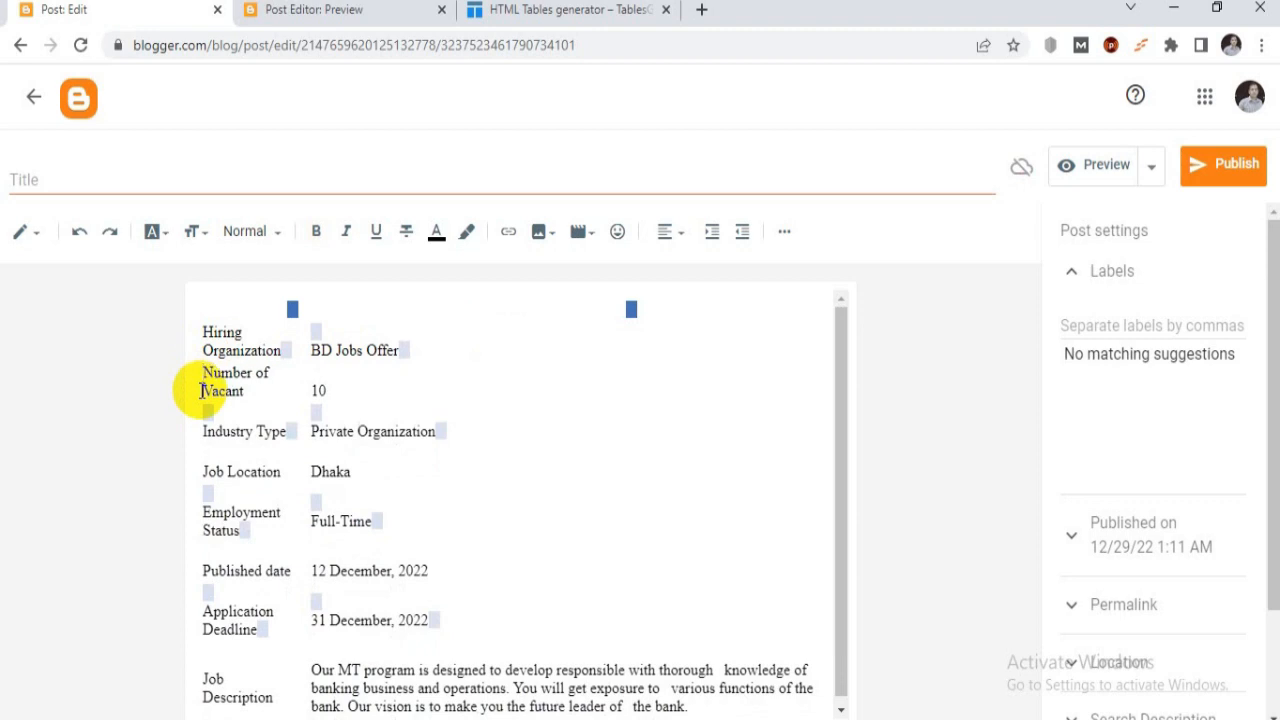
click(203, 431)
key(BackSpace)
key(BackSpace)
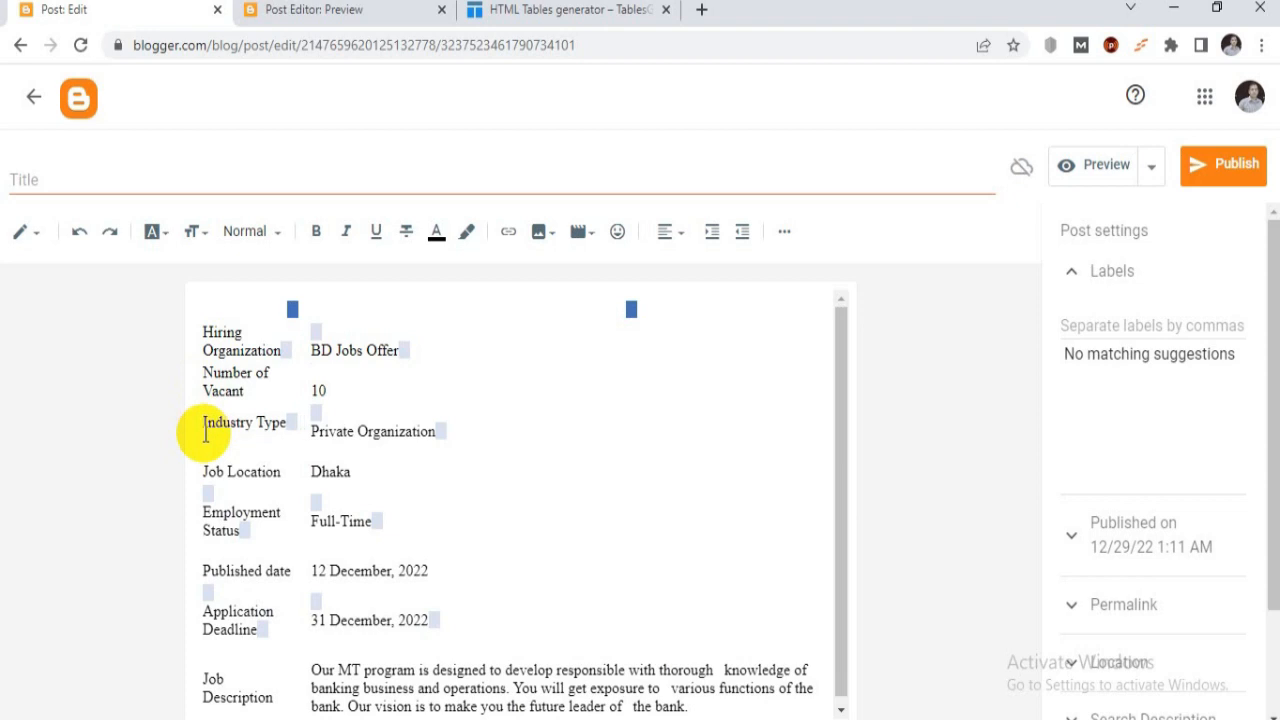
Step: Remove the blank lines above the values "BD Jobs Offer" and "10" in the second column
click(312, 350)
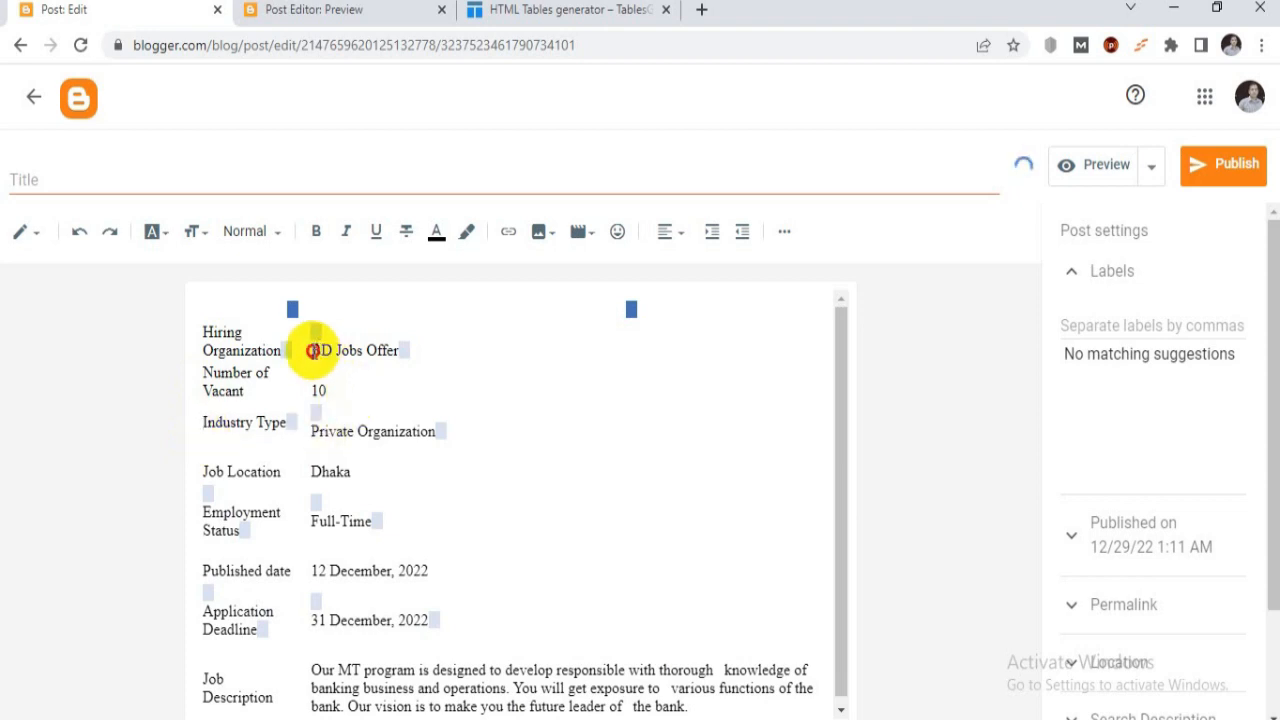
key(BackSpace)
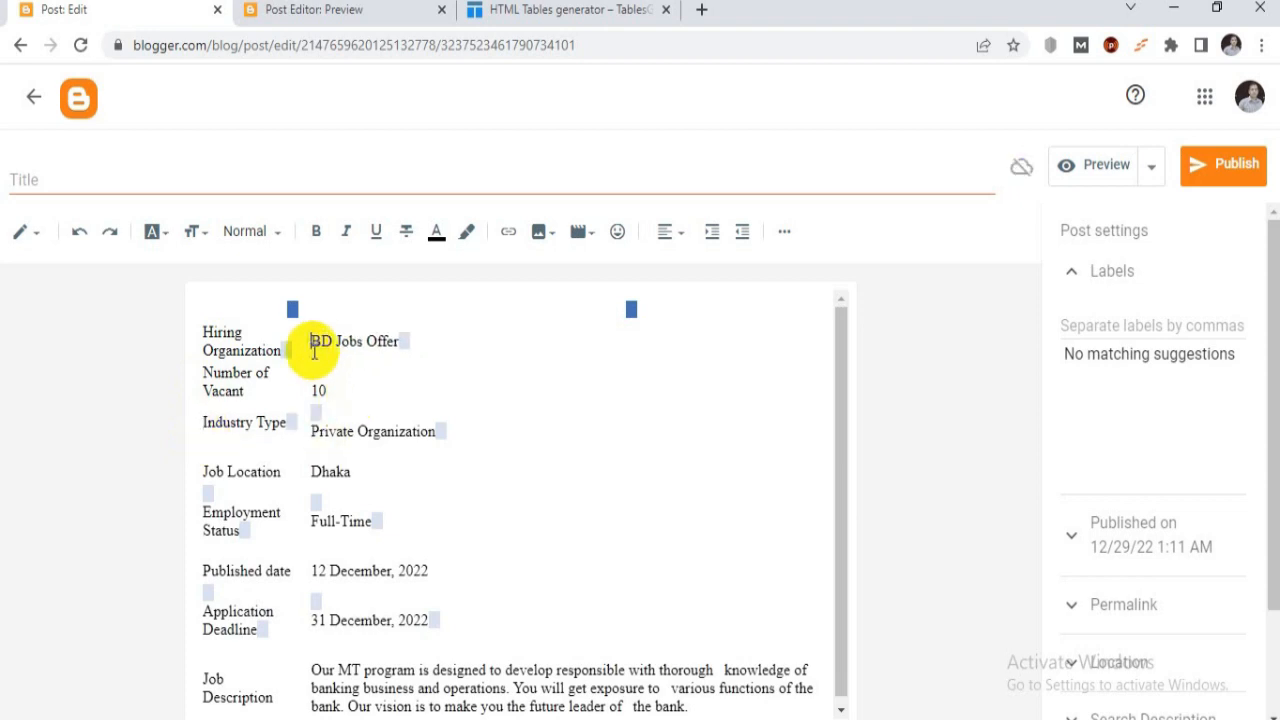
click(314, 391)
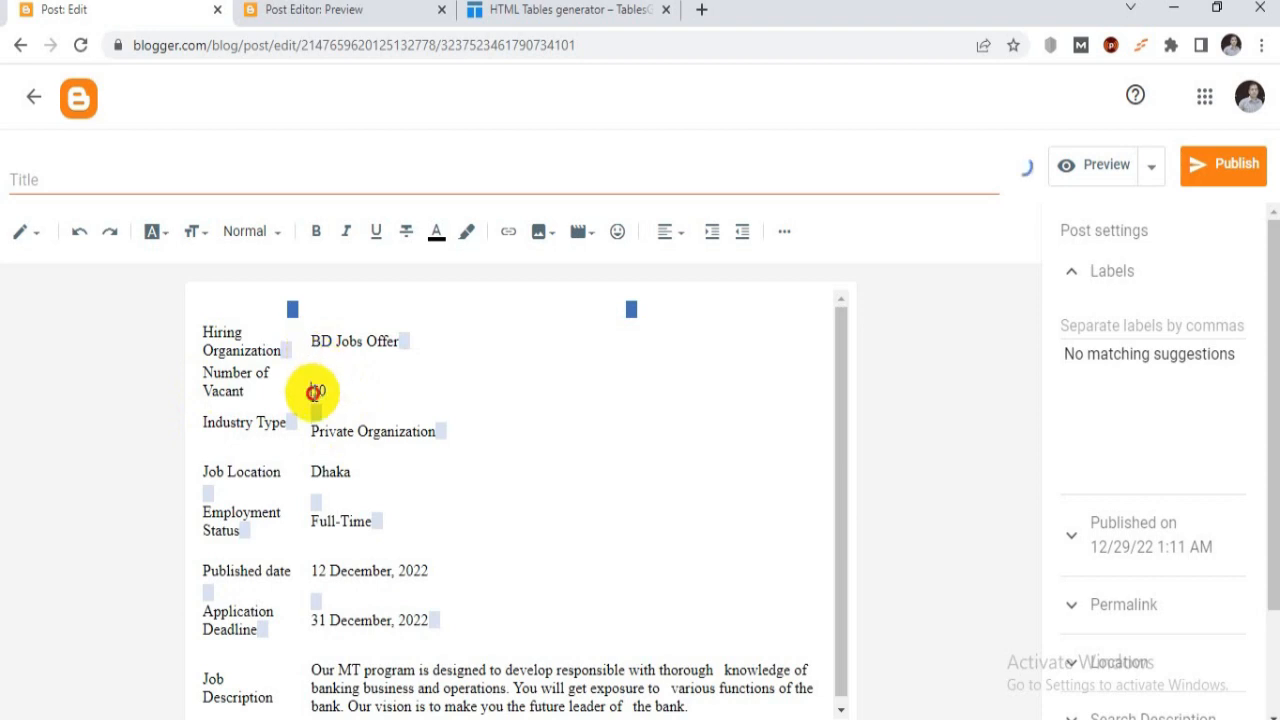
key(BackSpace)
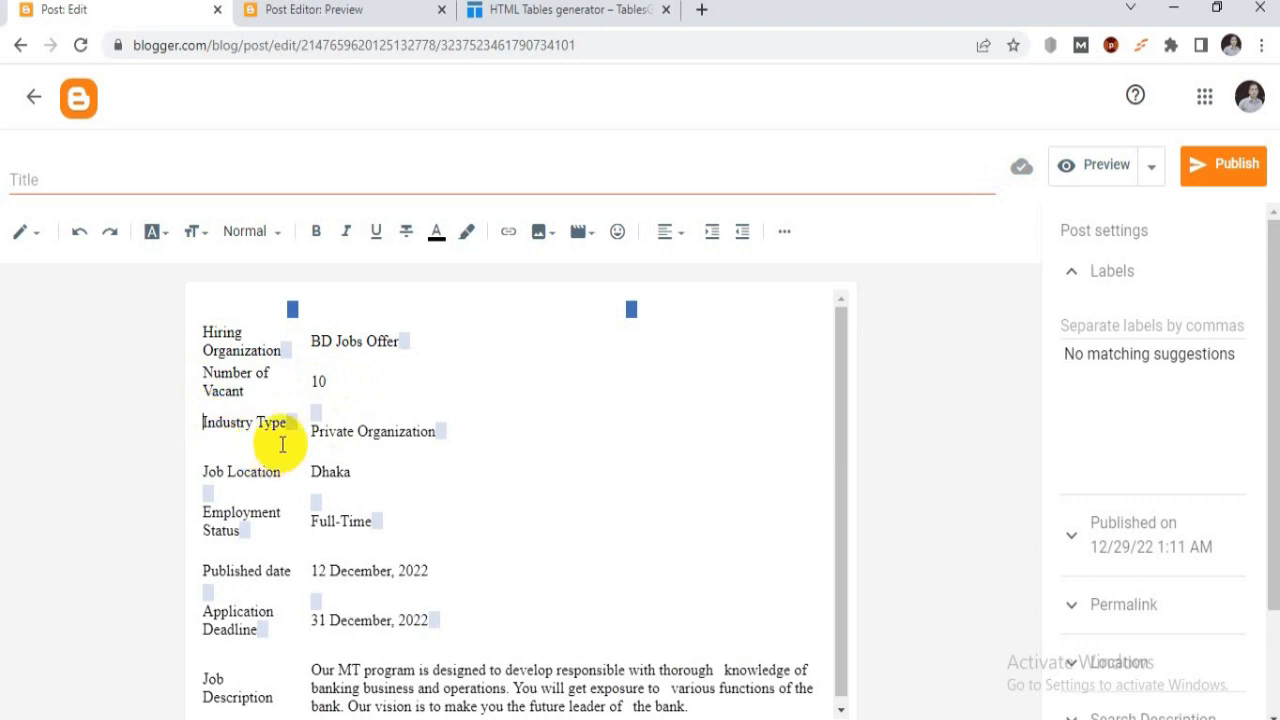
Step: Remove the blank lines above the "Private Organization" value and above both cells of the Job Location row
click(203, 463)
key(BackSpace)
key(BackSpace)
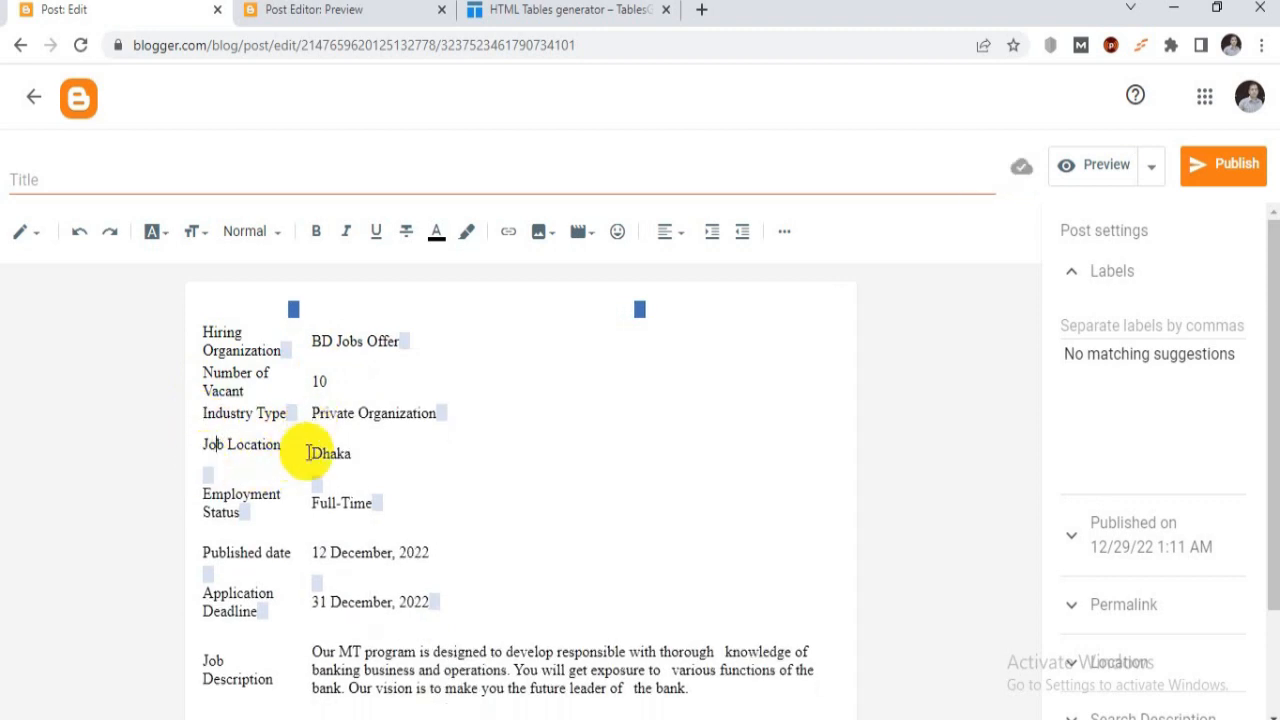
click(311, 453)
key(BackSpace)
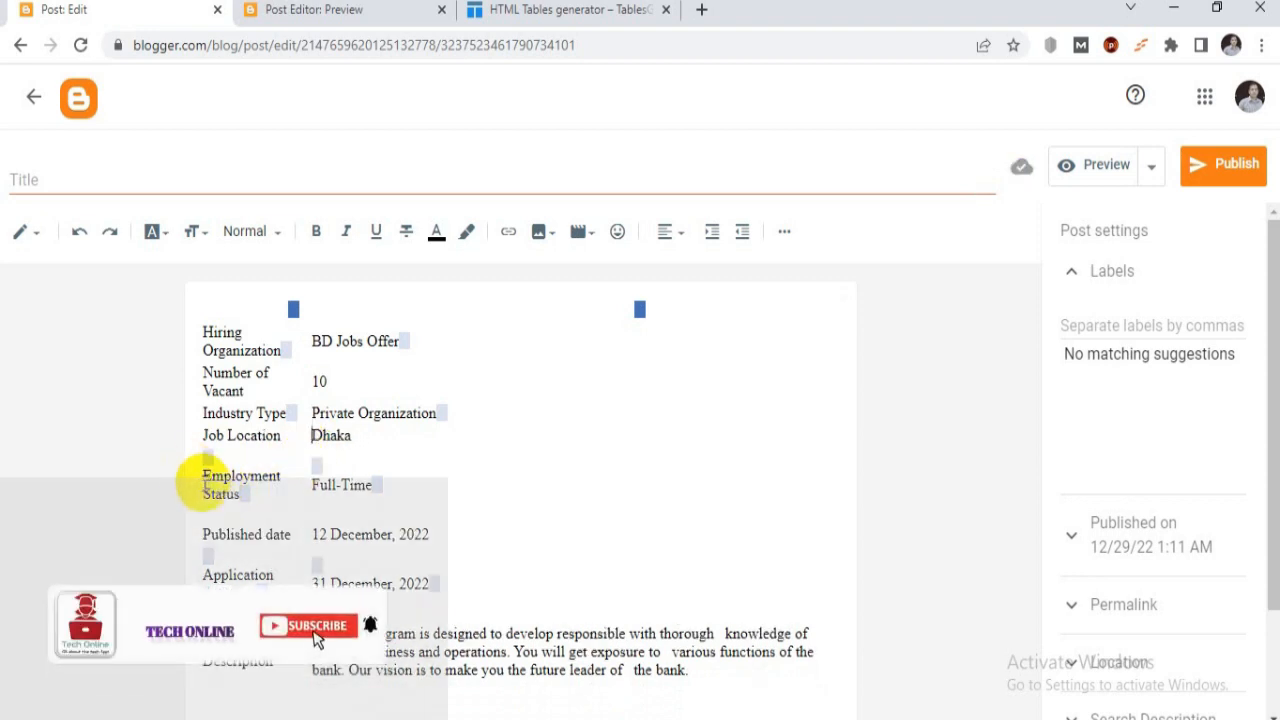
Step: Remove the blank lines above the labels and values in the Employment Status and Published date rows
click(203, 480)
key(BackSpace)
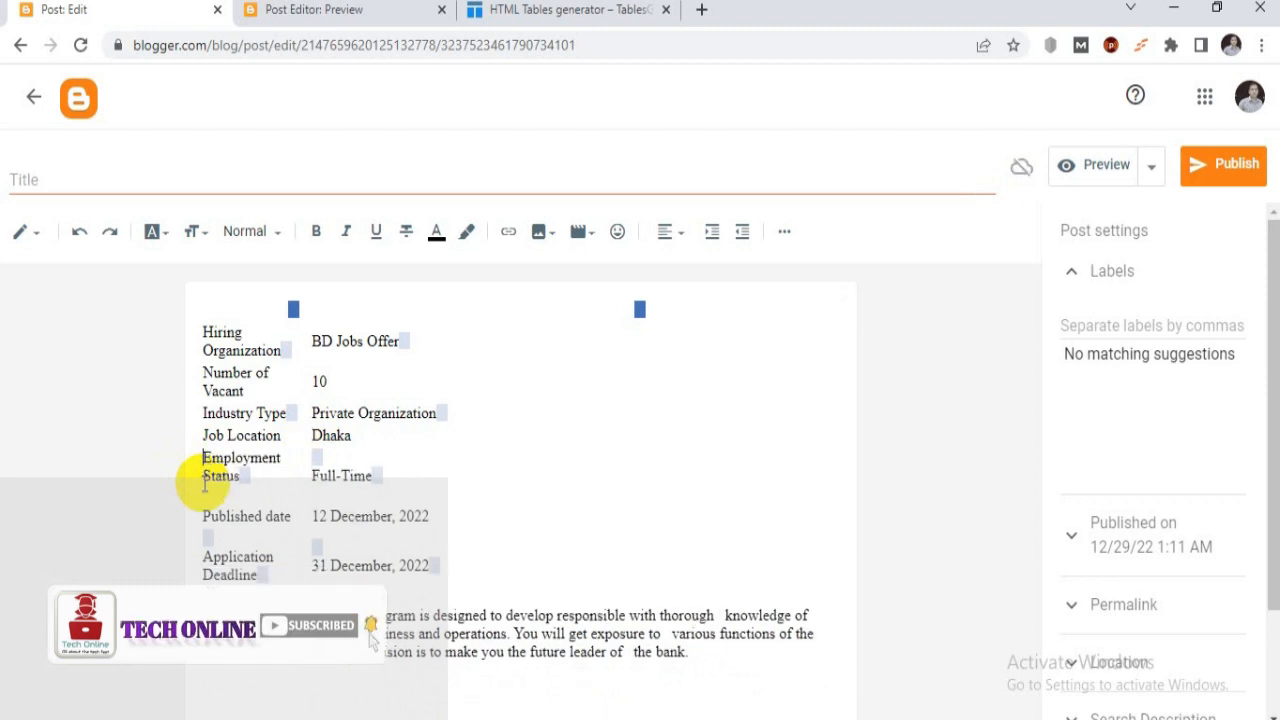
click(314, 476)
key(BackSpace)
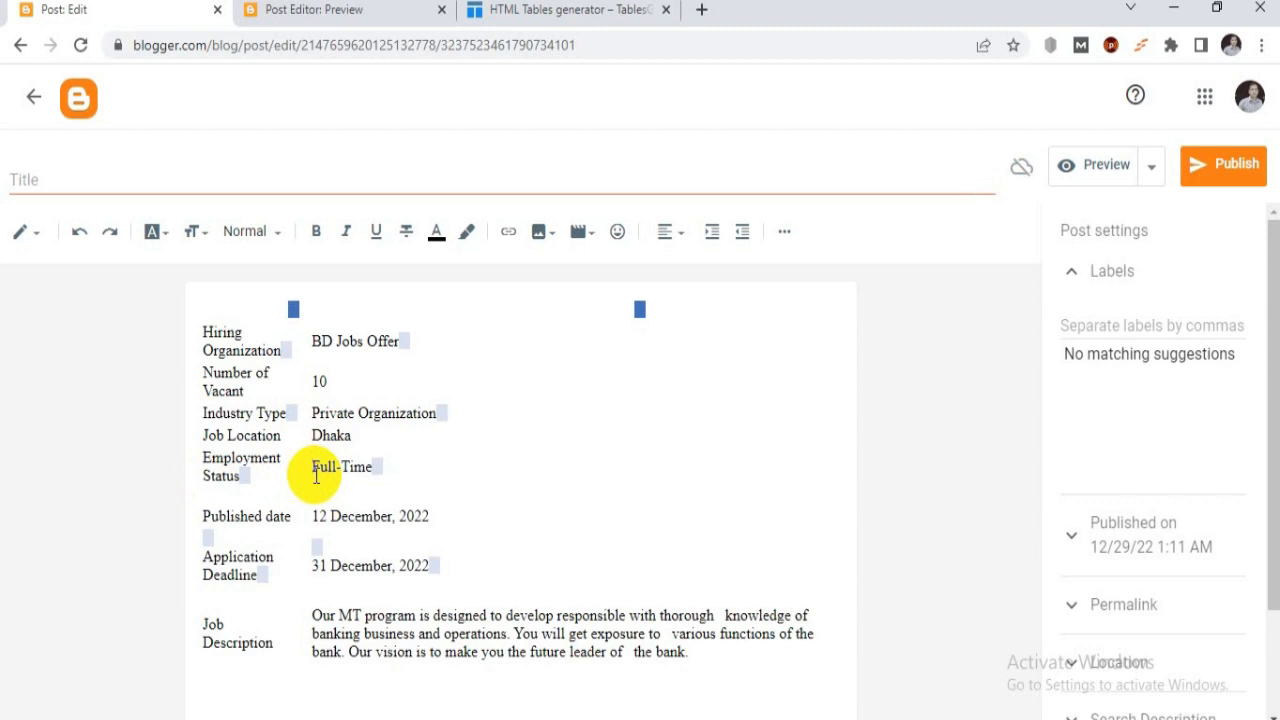
click(205, 516)
key(BackSpace)
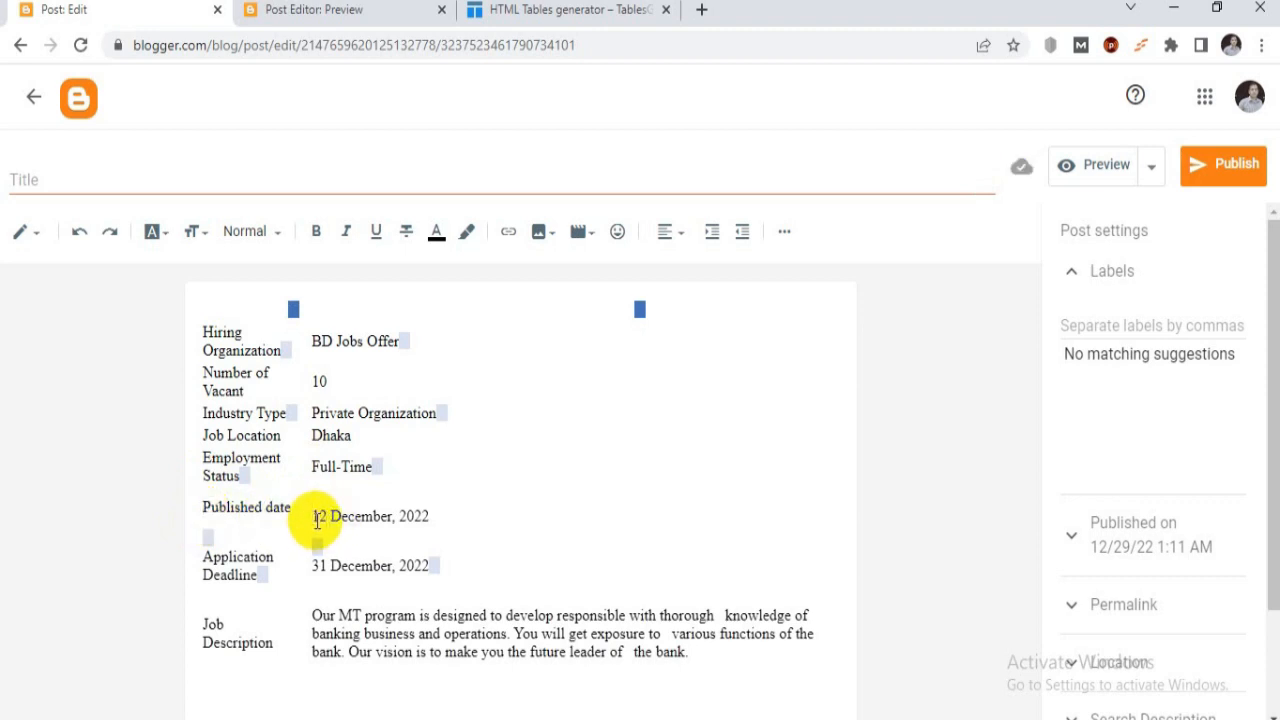
click(314, 517)
key(BackSpace)
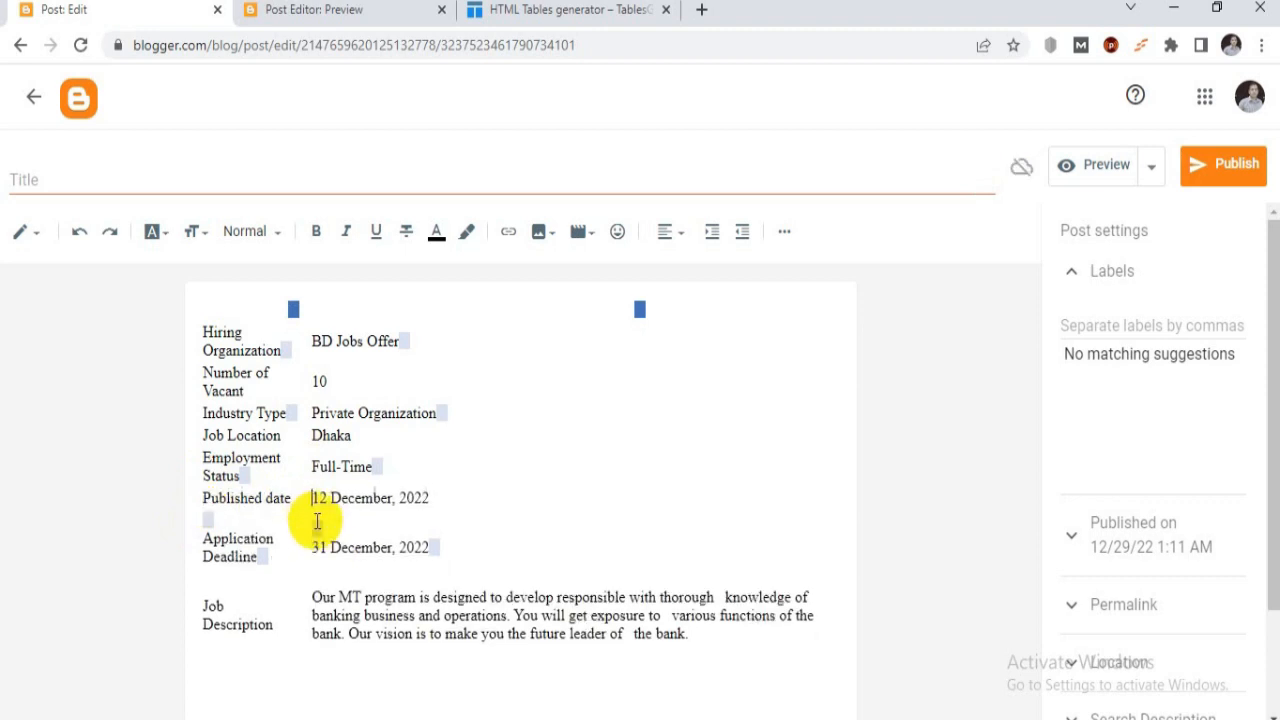
Step: Remove the blank lines above the labels and values in the Application Deadline and Job Description rows
click(204, 541)
key(BackSpace)
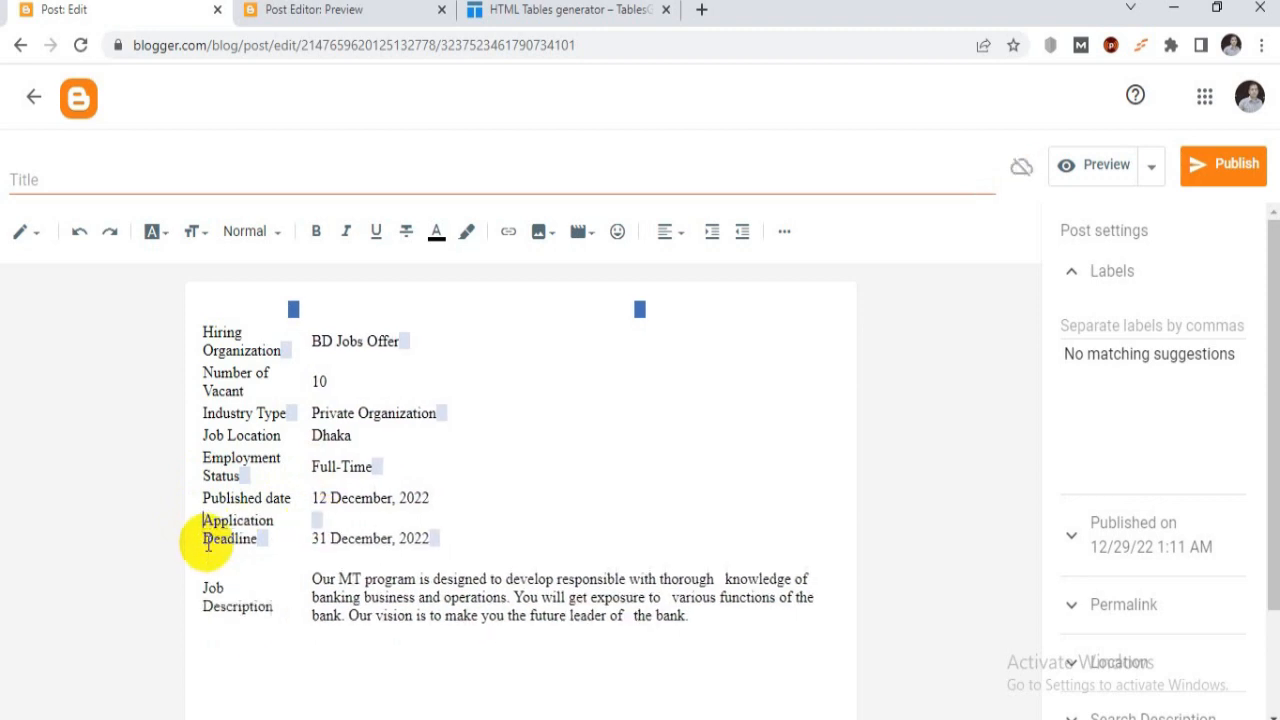
click(313, 540)
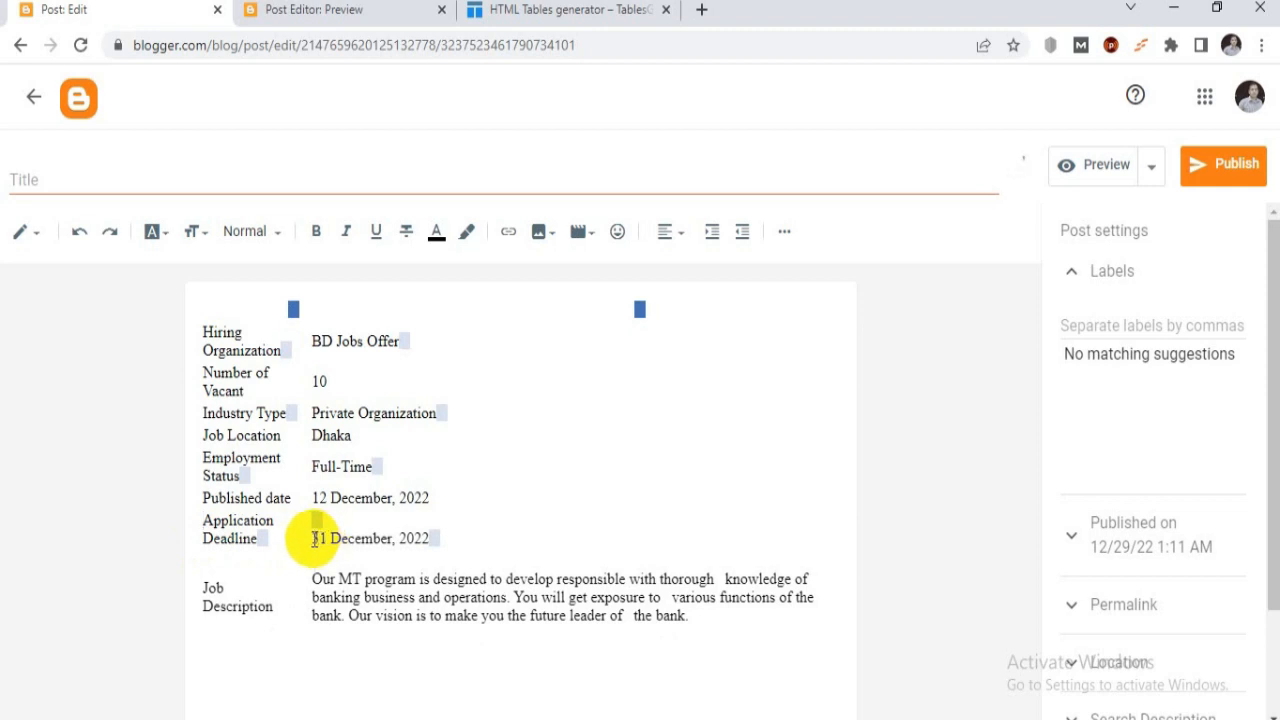
key(BackSpace)
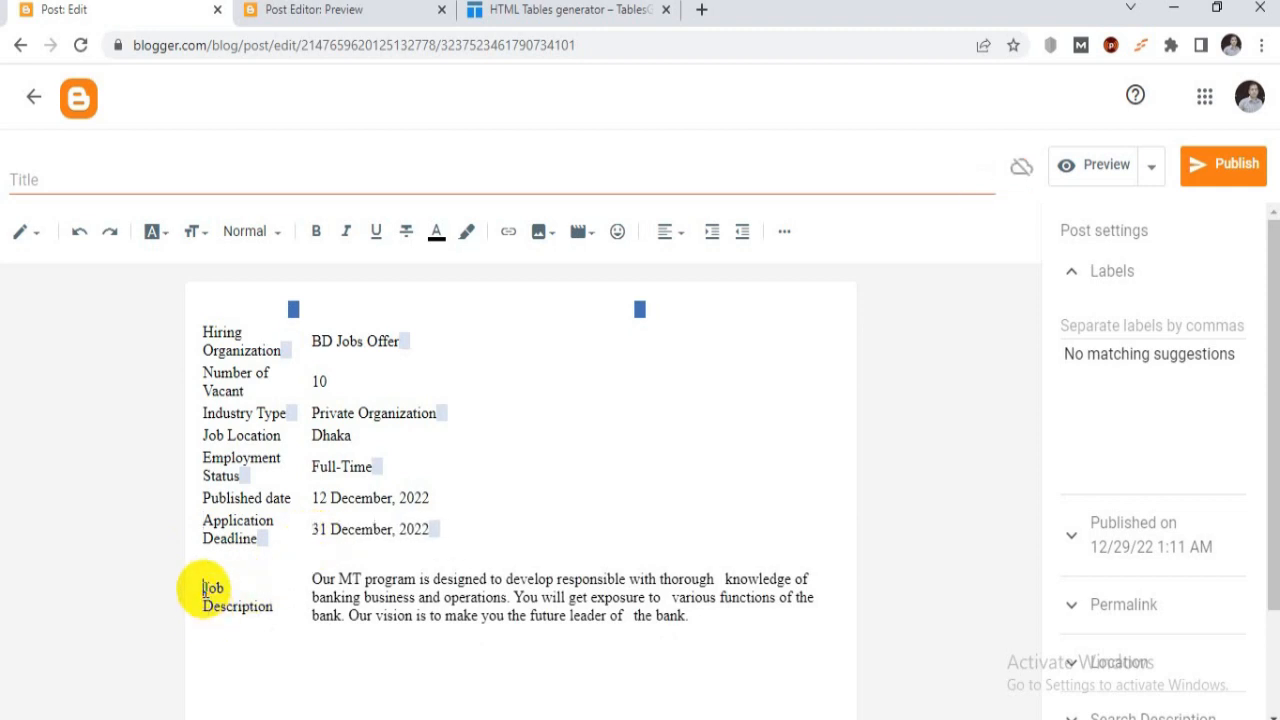
click(205, 589)
key(BackSpace)
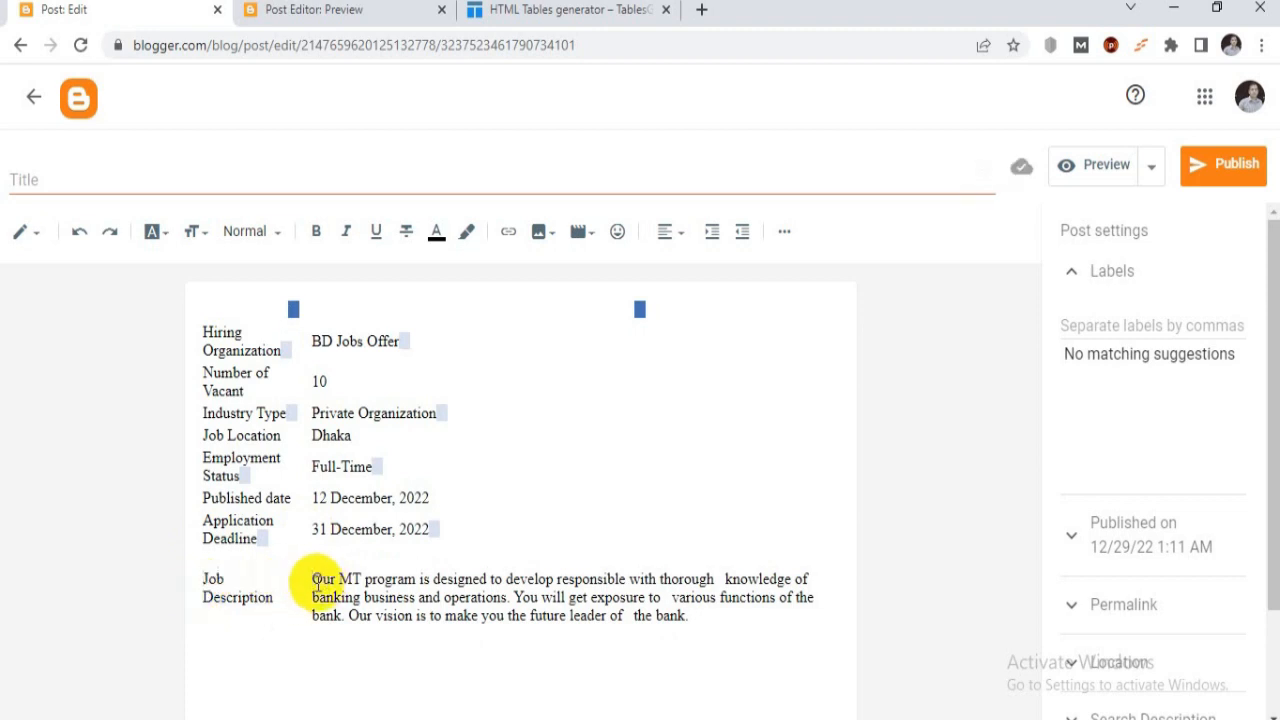
click(318, 584)
key(BackSpace)
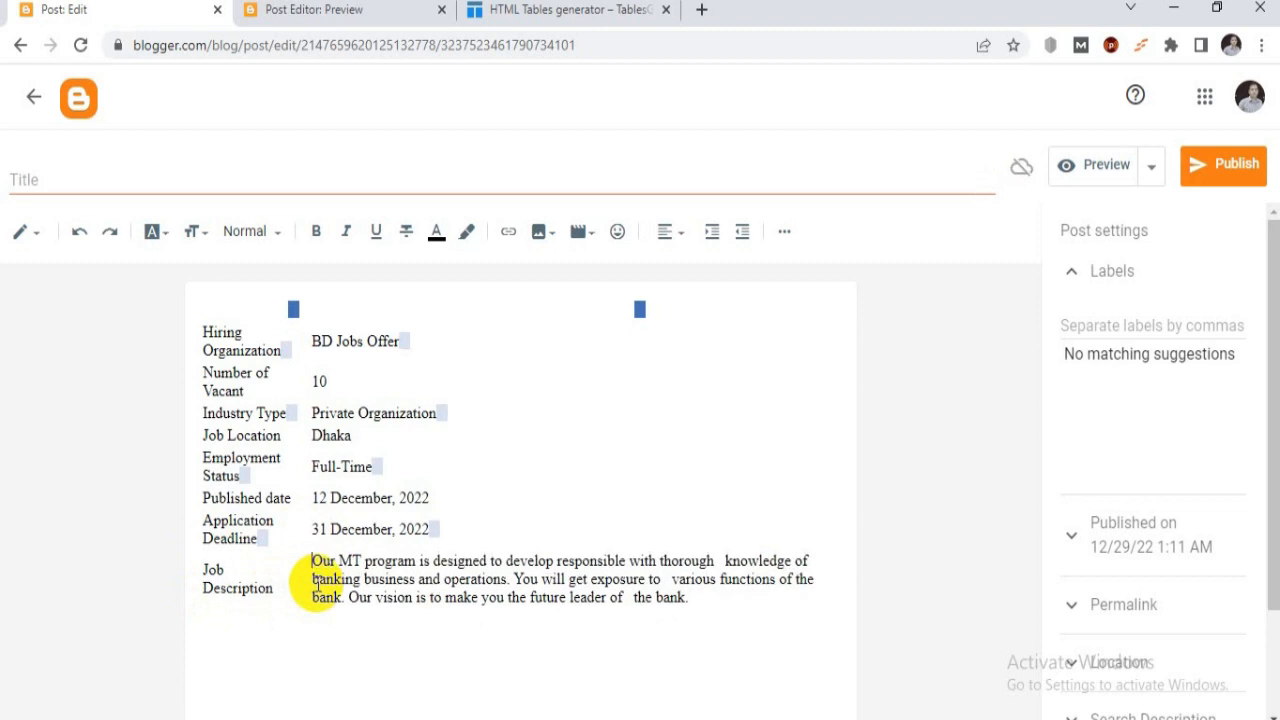
Step: Preview the post and check the row spacing of the table from the header to the Job Description
click(1088, 166)
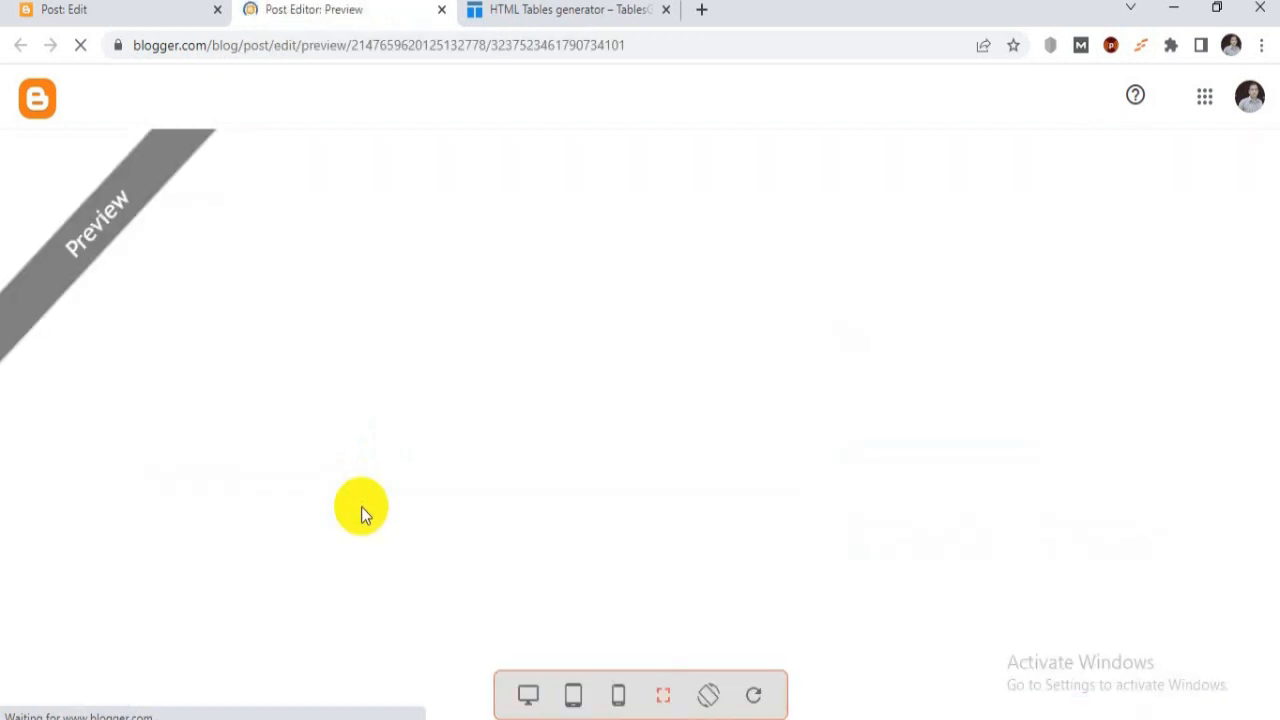
scroll(432, 509, down, 4)
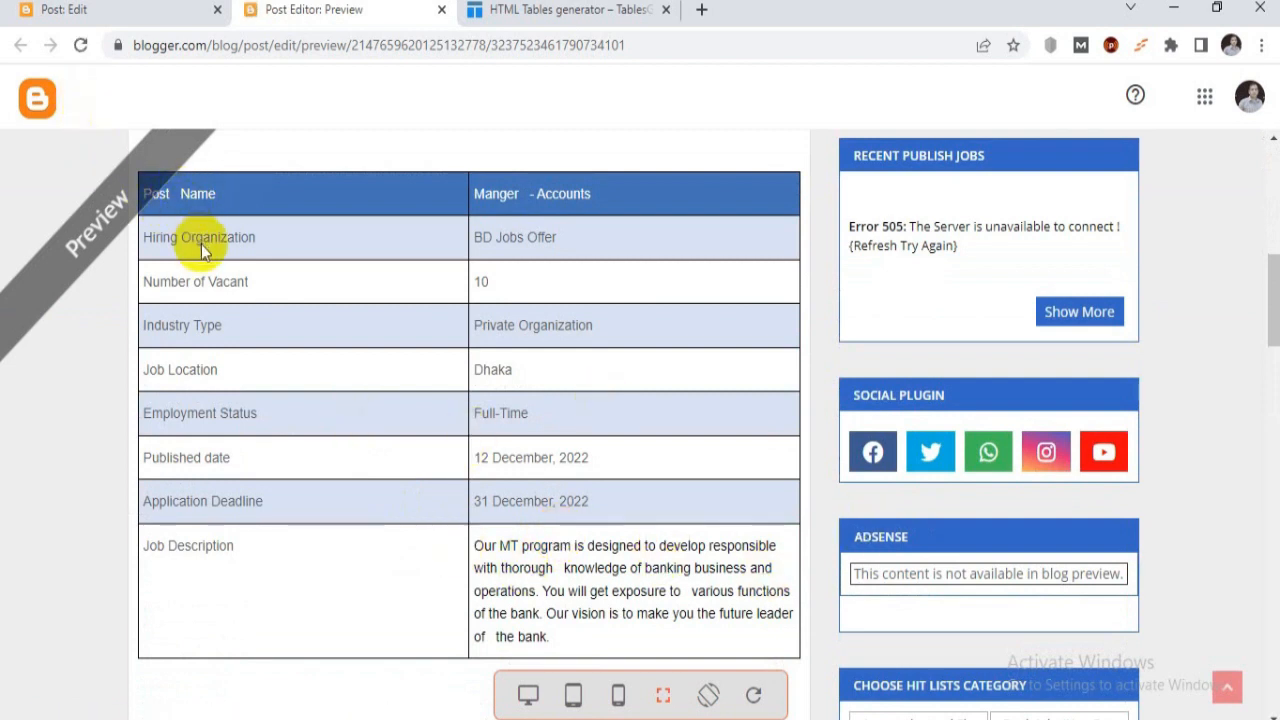
scroll(186, 260, up, 1)
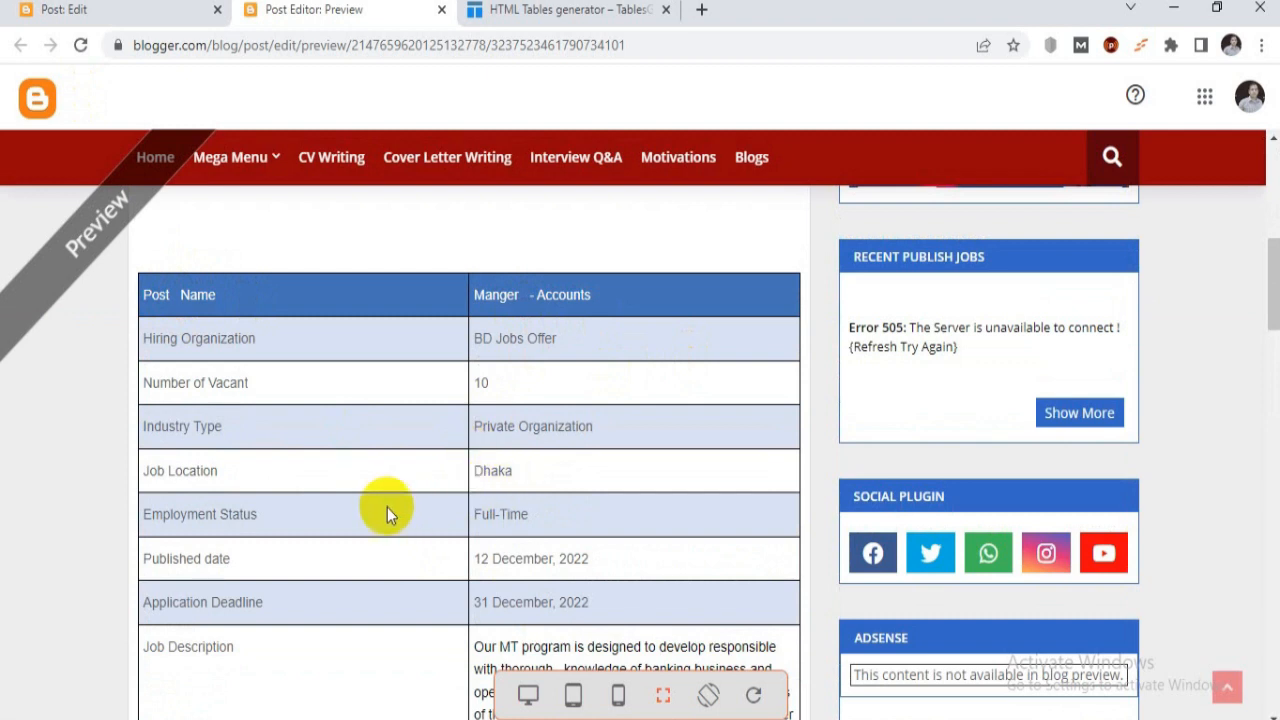
Step: Return to the post editor, tighten the spacing between "Post" and "Name" in the header cell and toggle its bold formatting
click(166, 12)
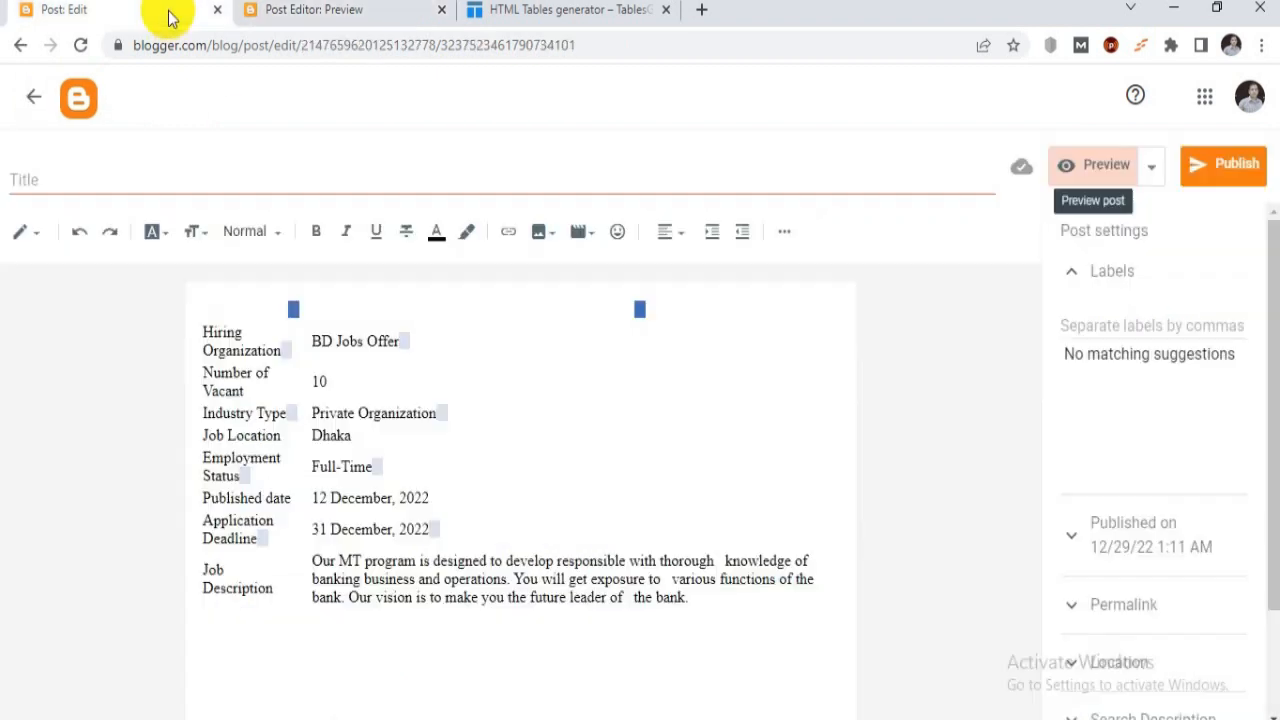
drag(206, 300, 334, 309)
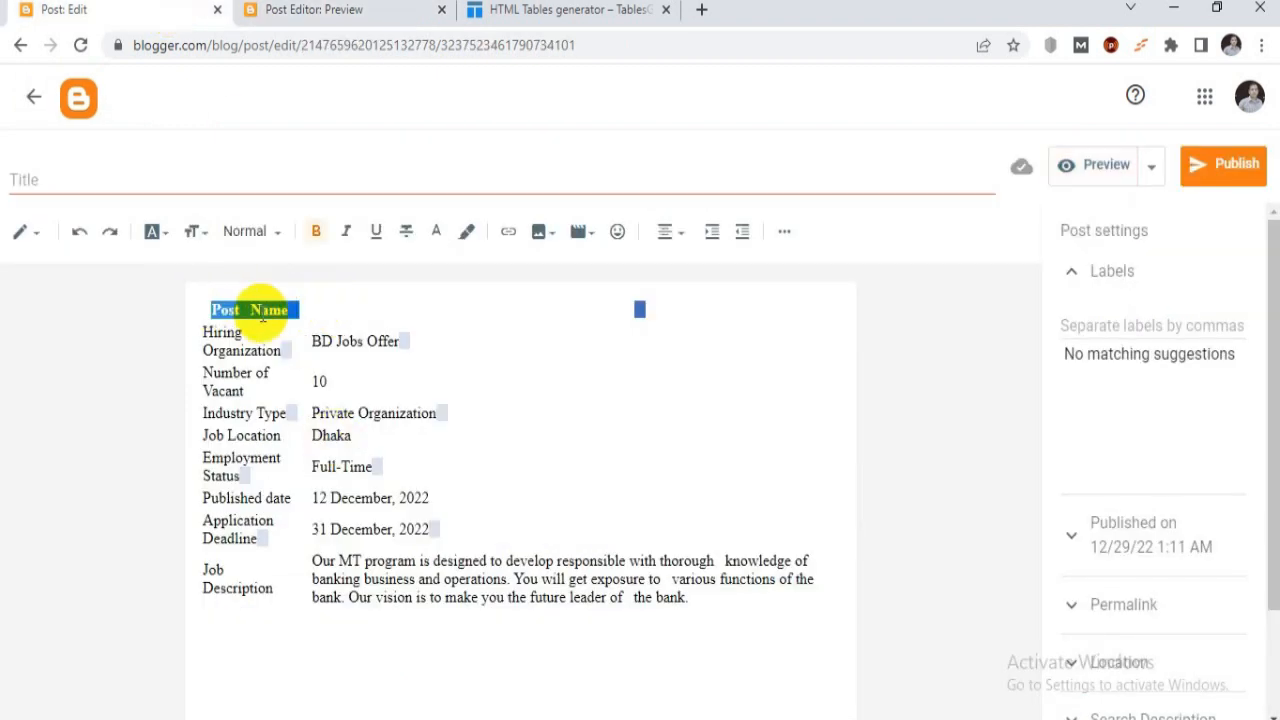
key(BackSpace)
click(206, 306)
key(ctrl+z)
click(320, 230)
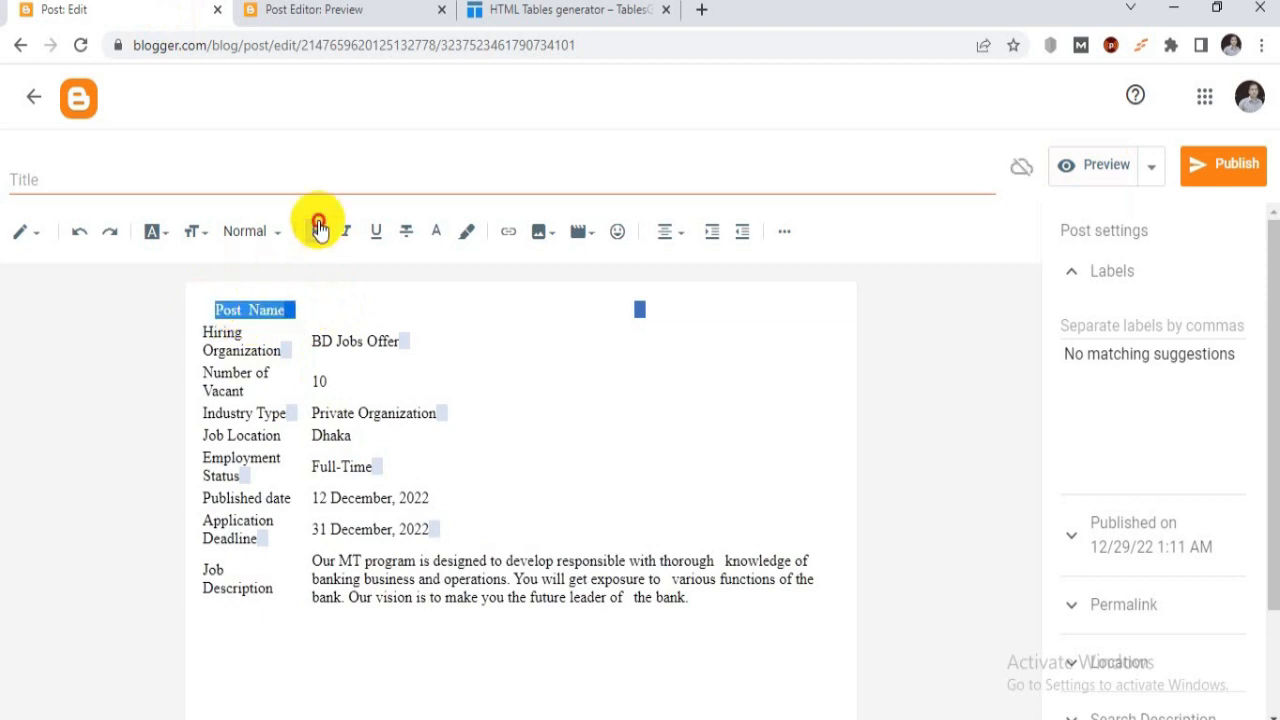
Step: Check the second header cell in the editor and the header row in the post preview
drag(535, 309, 667, 309)
click(667, 309)
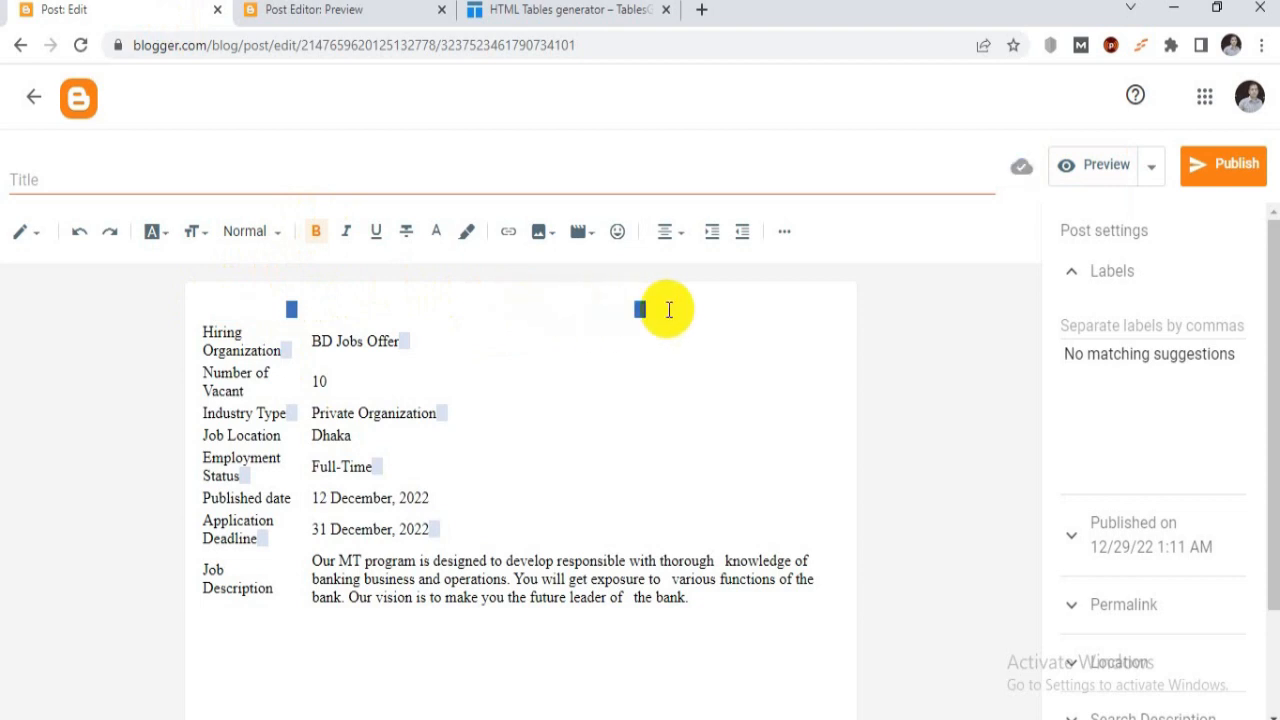
click(402, 10)
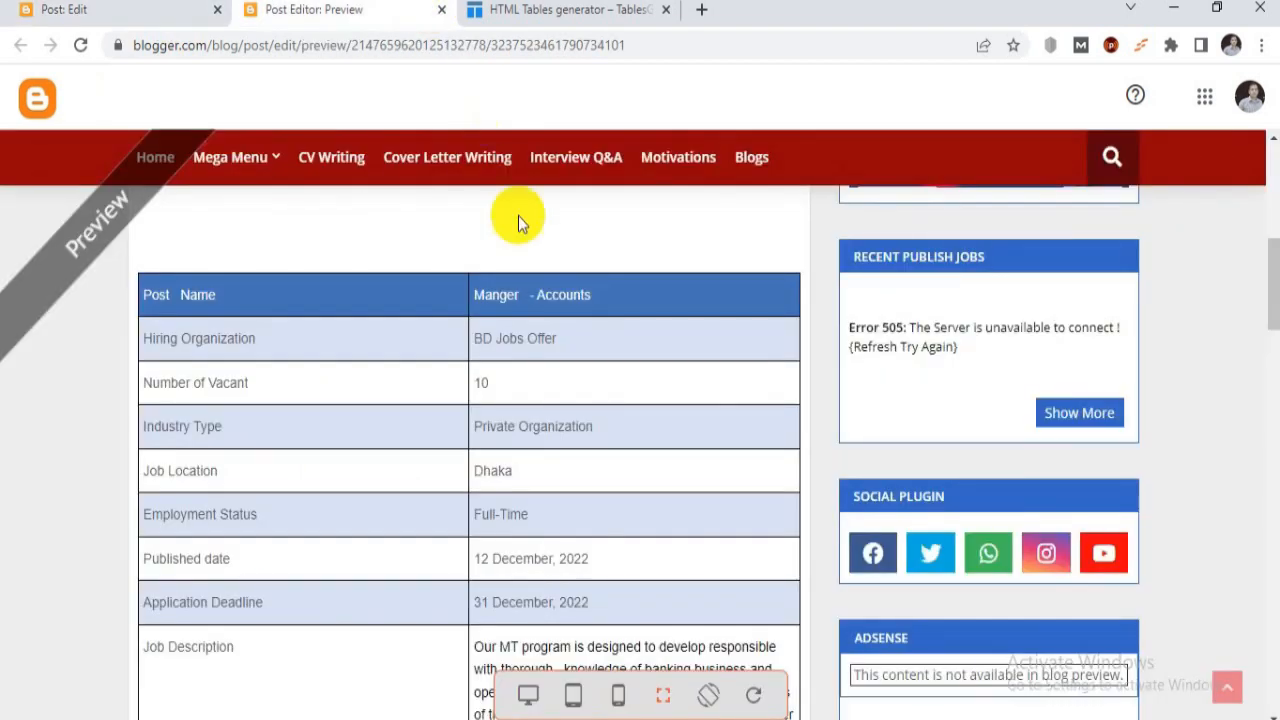
click(68, 9)
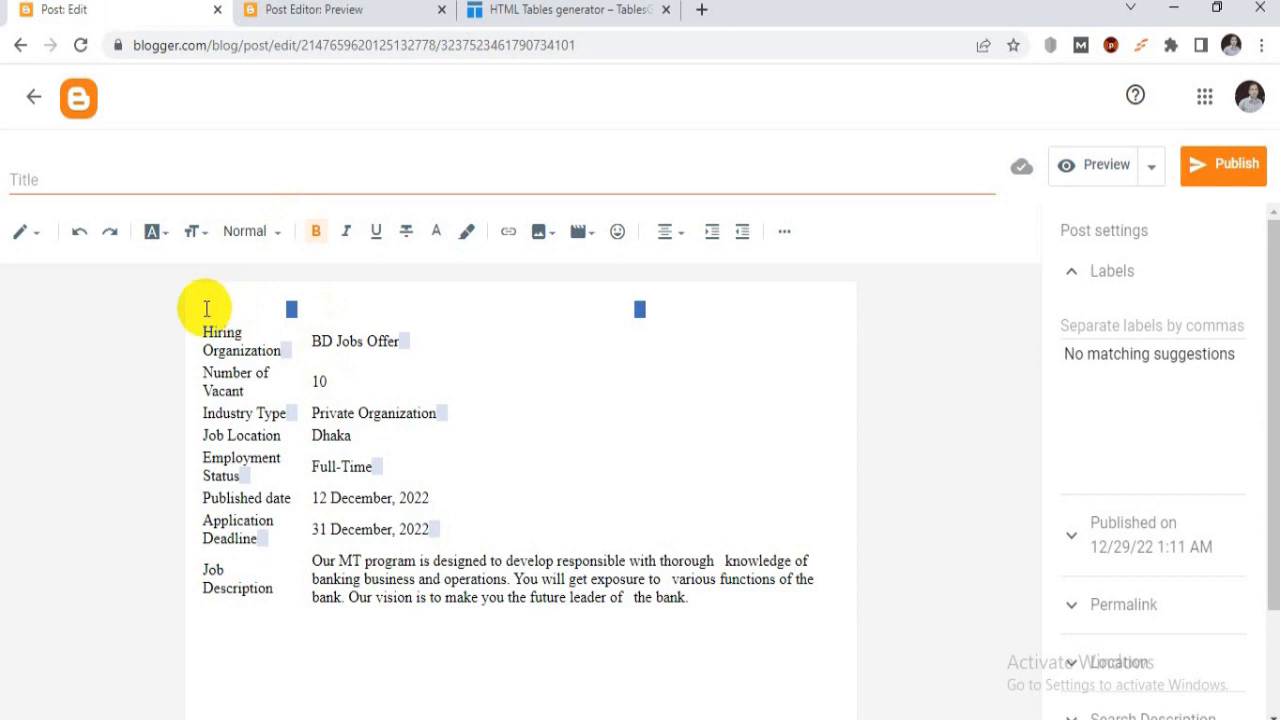
Step: Enlarge the font size of the "Post Name" header text
drag(206, 307, 323, 306)
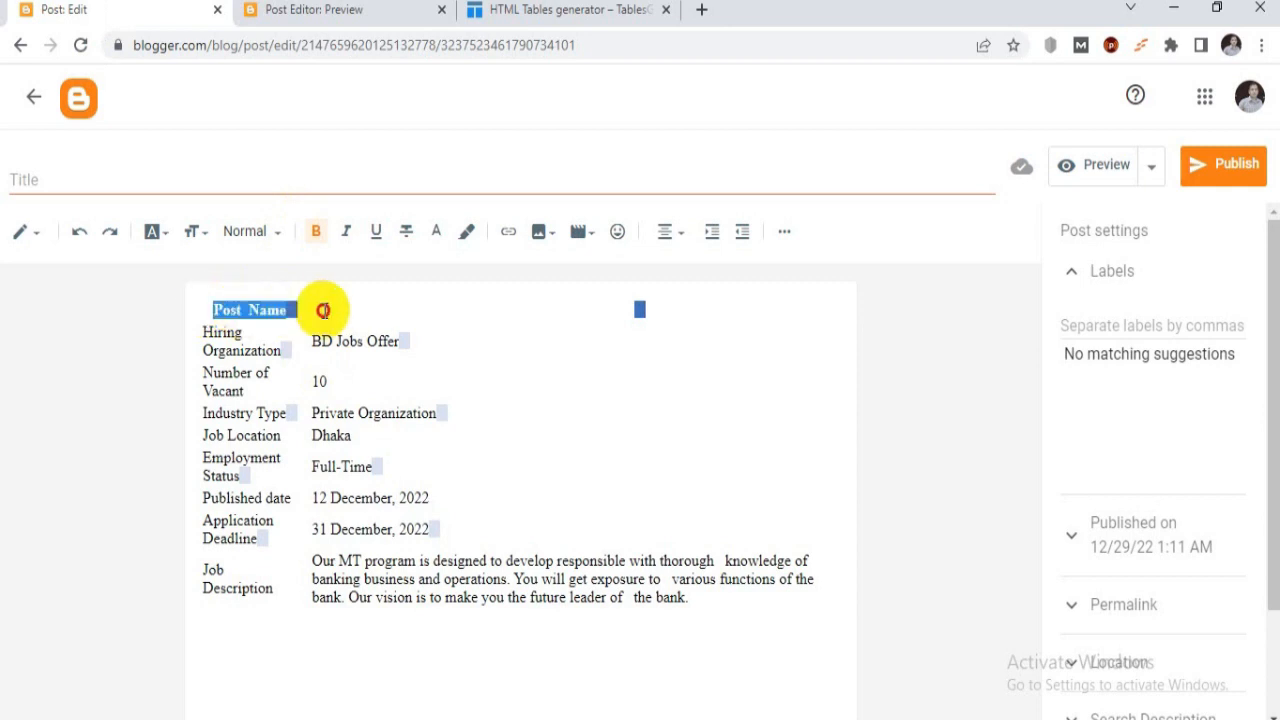
click(200, 233)
click(218, 441)
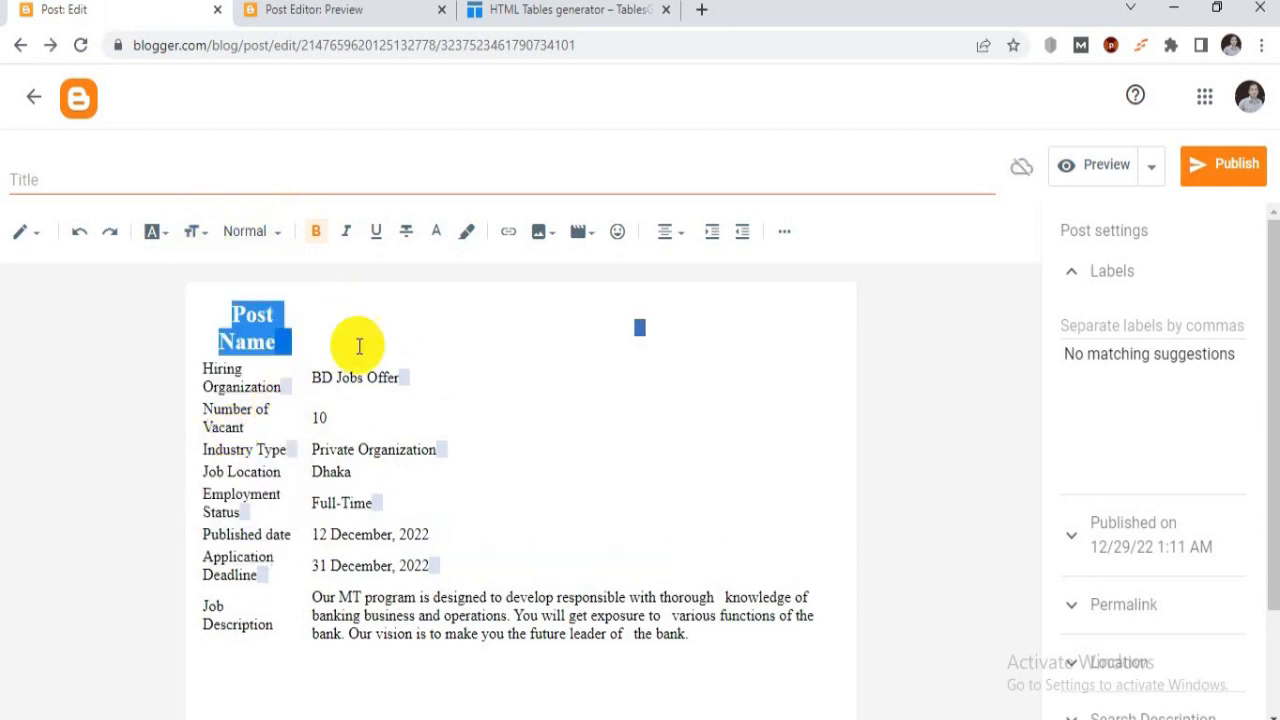
Step: Set the "Manger - Accounts" header text to the Large font size
click(388, 322)
drag(457, 314, 683, 329)
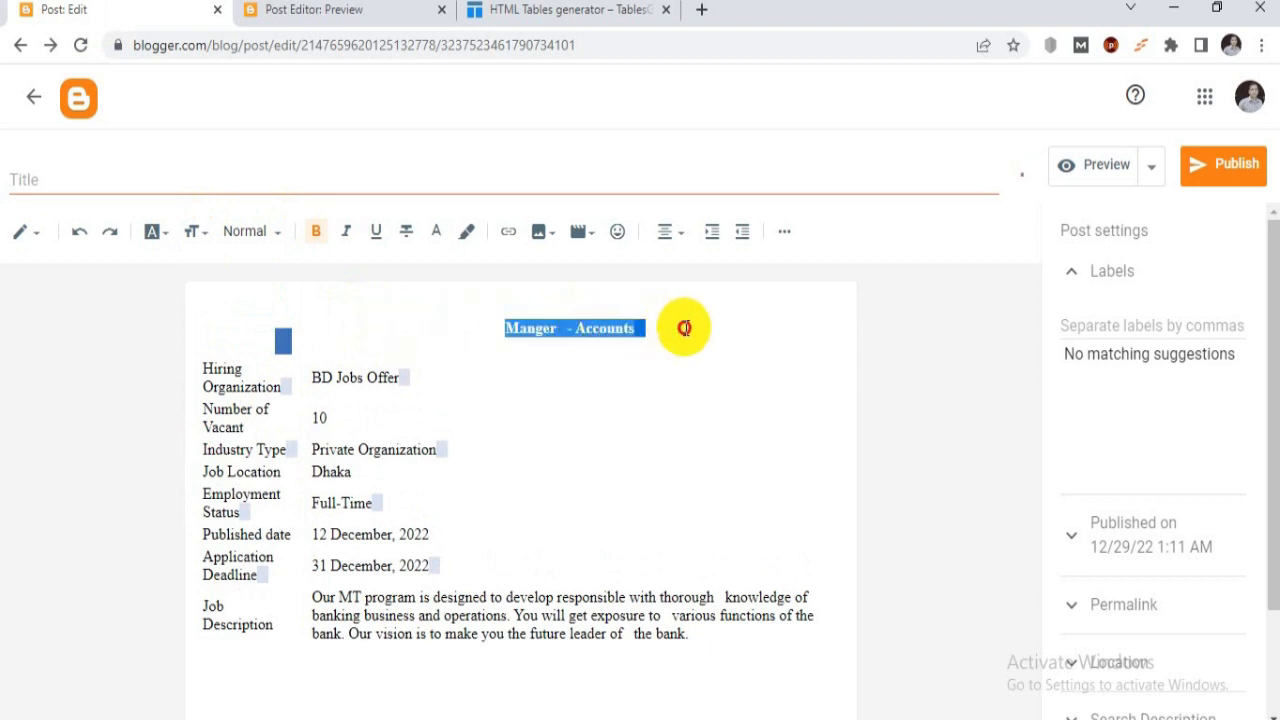
click(190, 231)
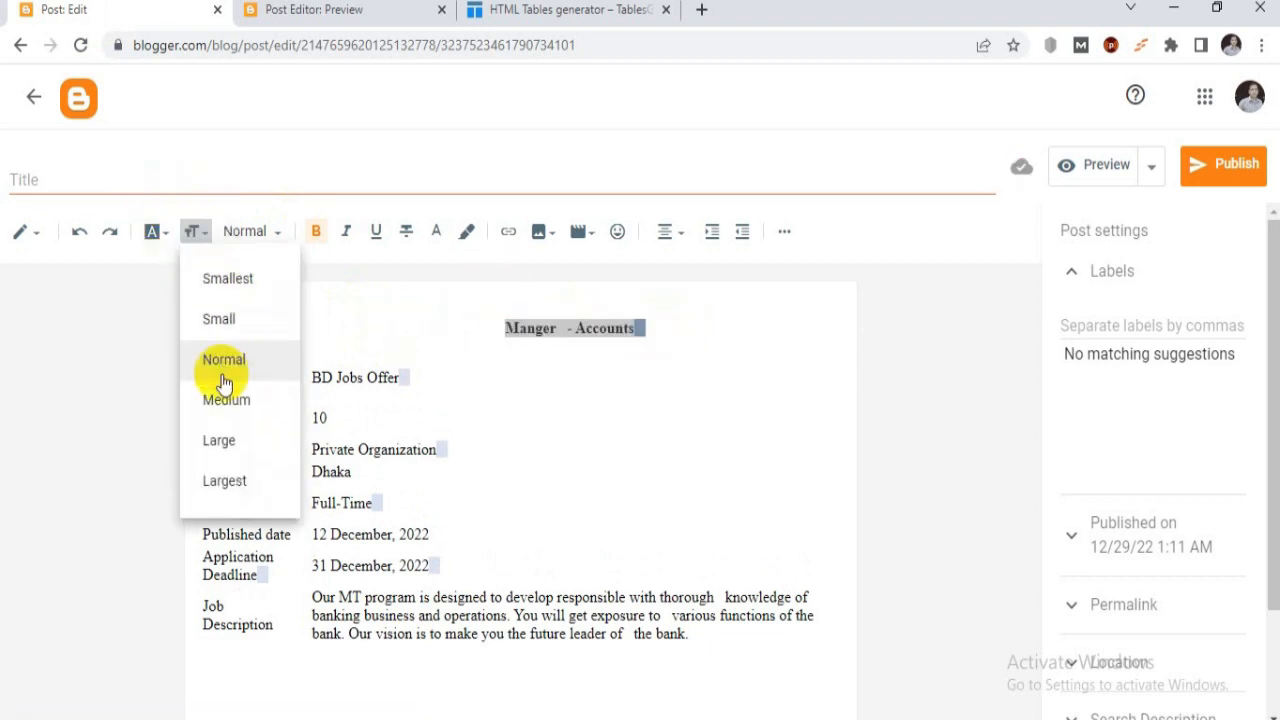
click(220, 440)
Step: Bold the label cells in the table's first column, from Hiring Organization down to Job Description
drag(200, 366, 242, 388)
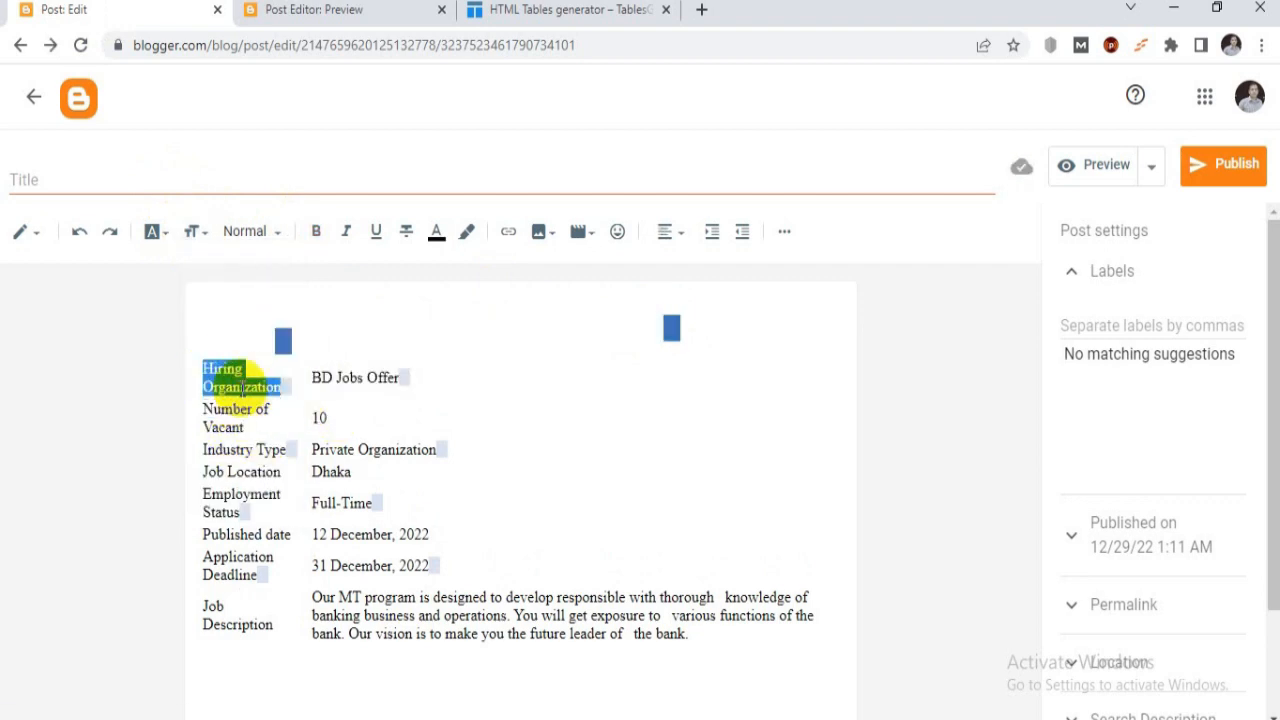
key(ctrl+b)
drag(201, 405, 286, 449)
key(ctrl+b)
key(ctrl+b)
drag(202, 465, 288, 472)
key(ctrl+b)
drag(204, 490, 277, 530)
key(ctrl+b)
key(ctrl+b)
key(ctrl+b)
drag(201, 555, 294, 619)
key(ctrl+b)
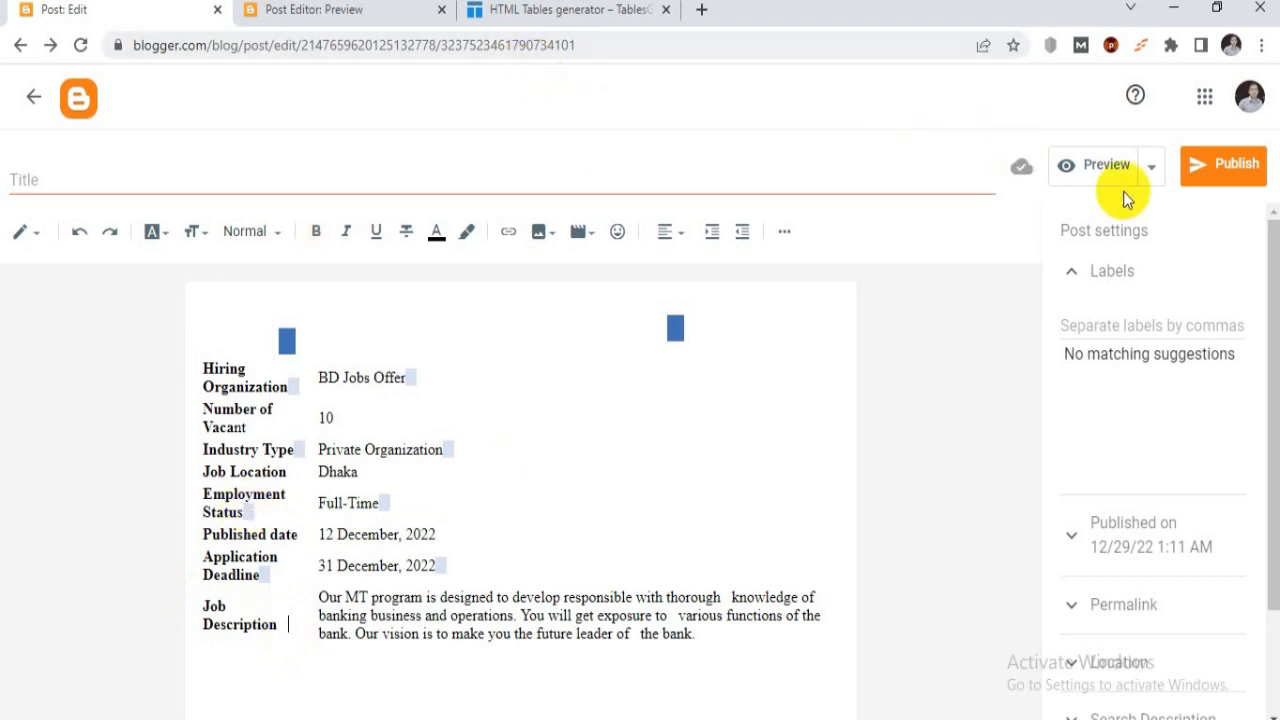
Step: Preview the post and check the header text size and the bold labels throughout the table
click(1102, 170)
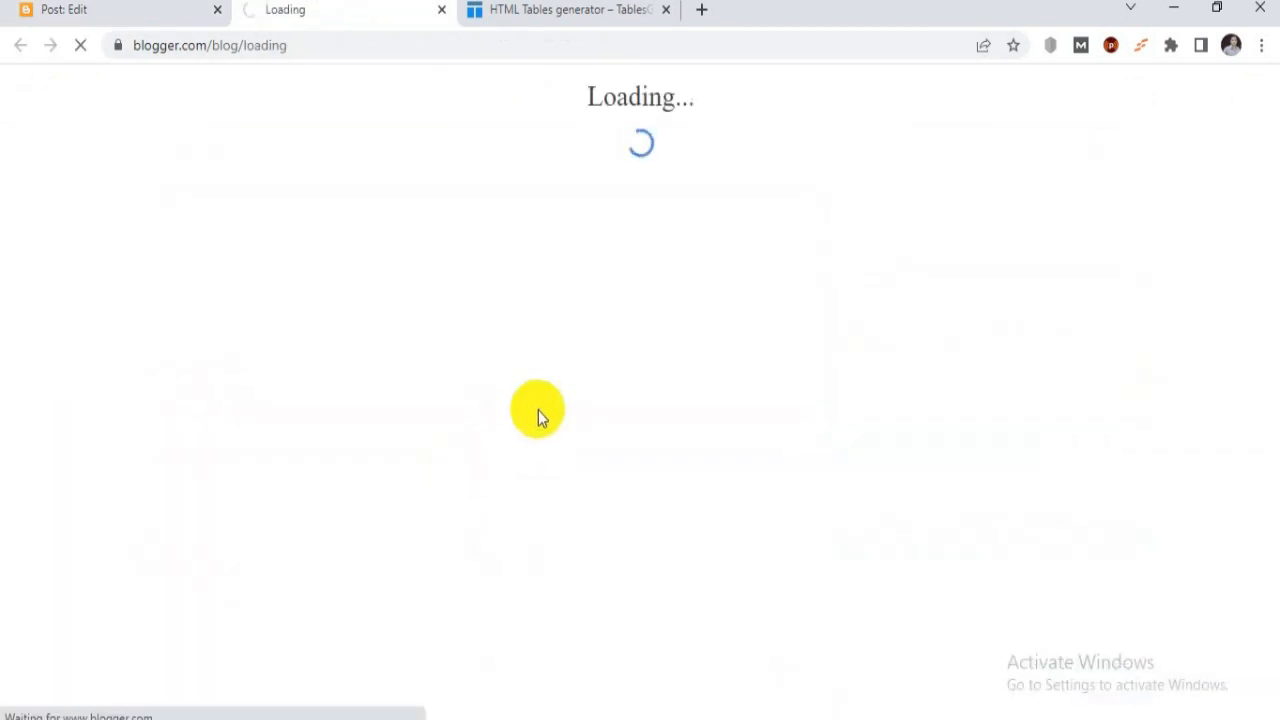
scroll(542, 408, down, 5)
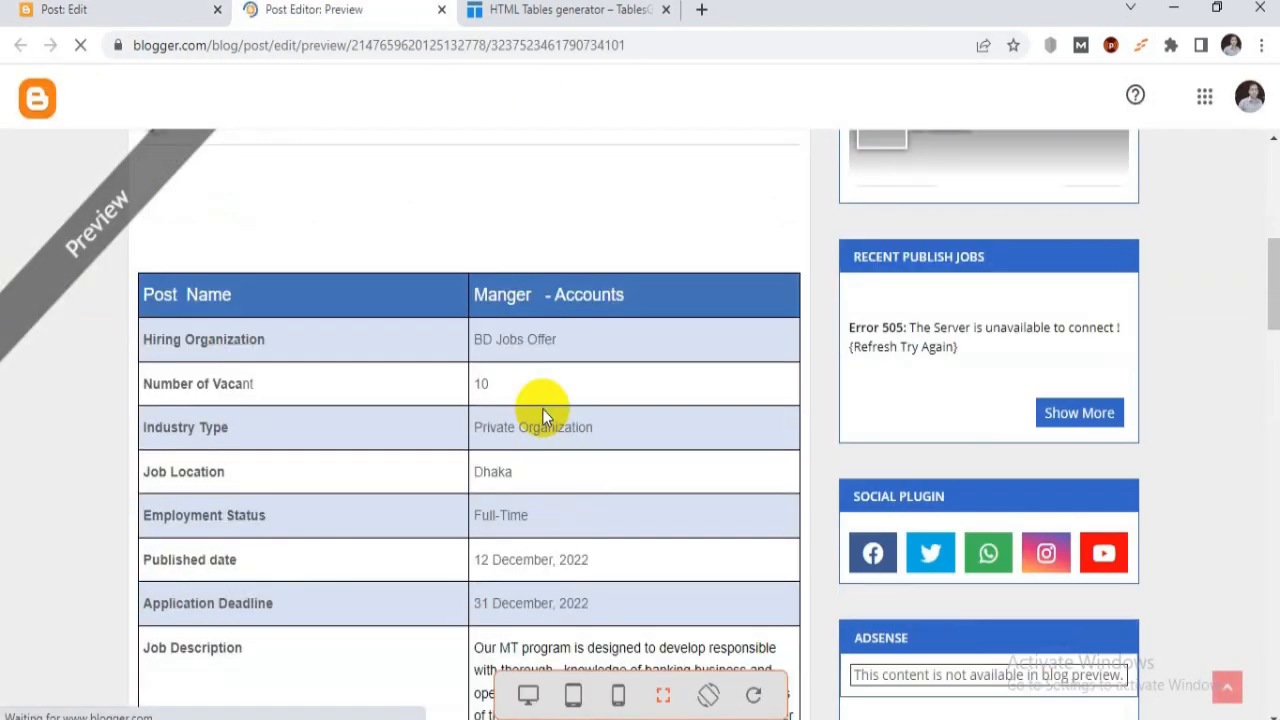
scroll(532, 400, down, 2)
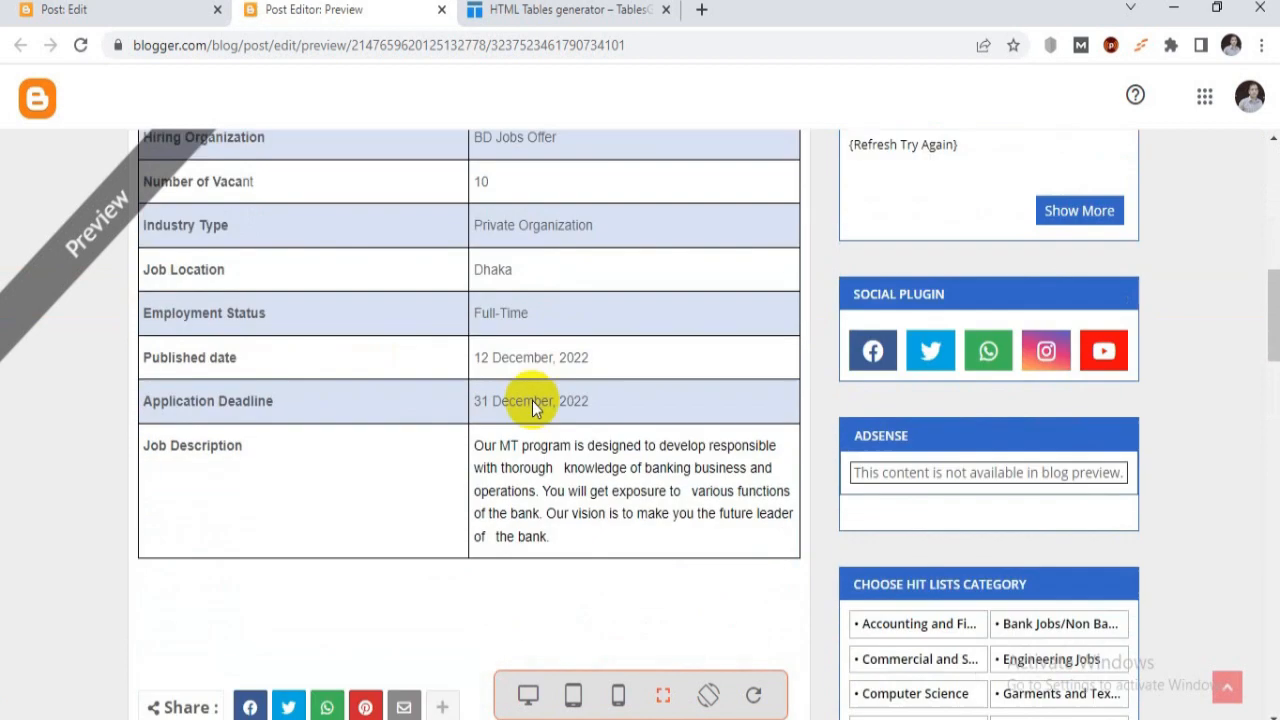
scroll(490, 442, up, 2)
scroll(490, 442, down, 2)
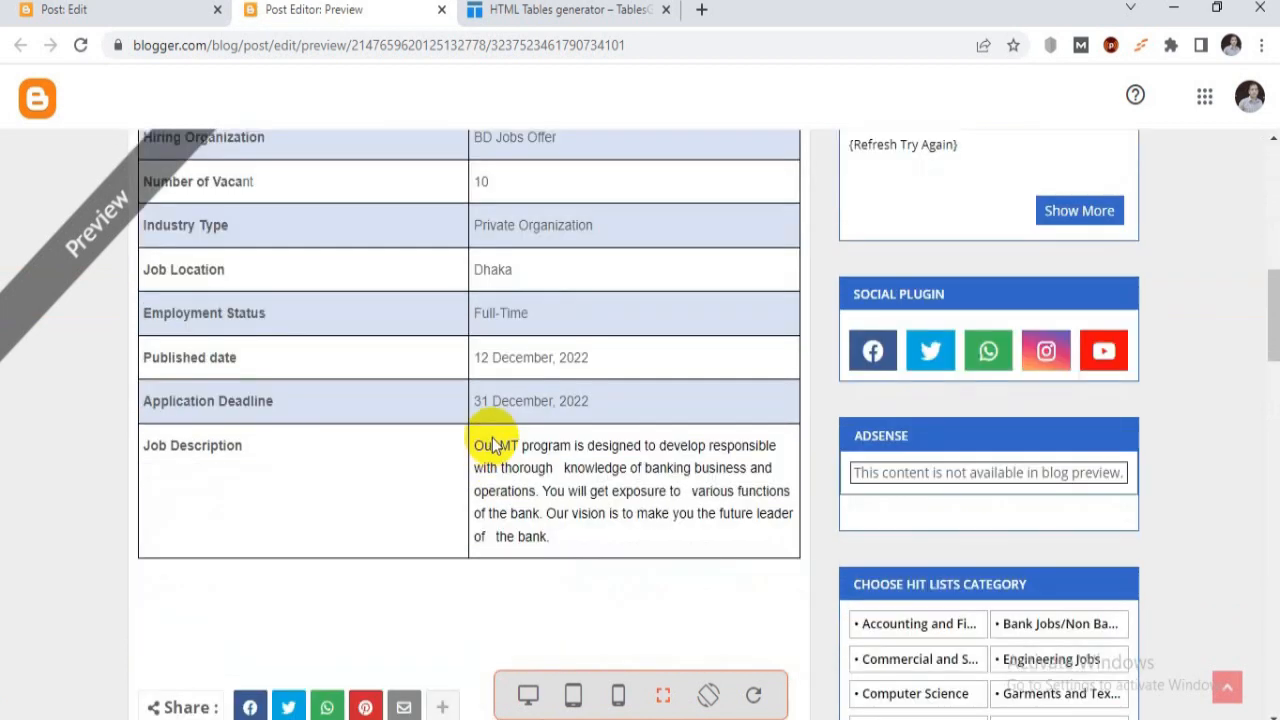
scroll(490, 437, down, 2)
scroll(491, 443, up, 3)
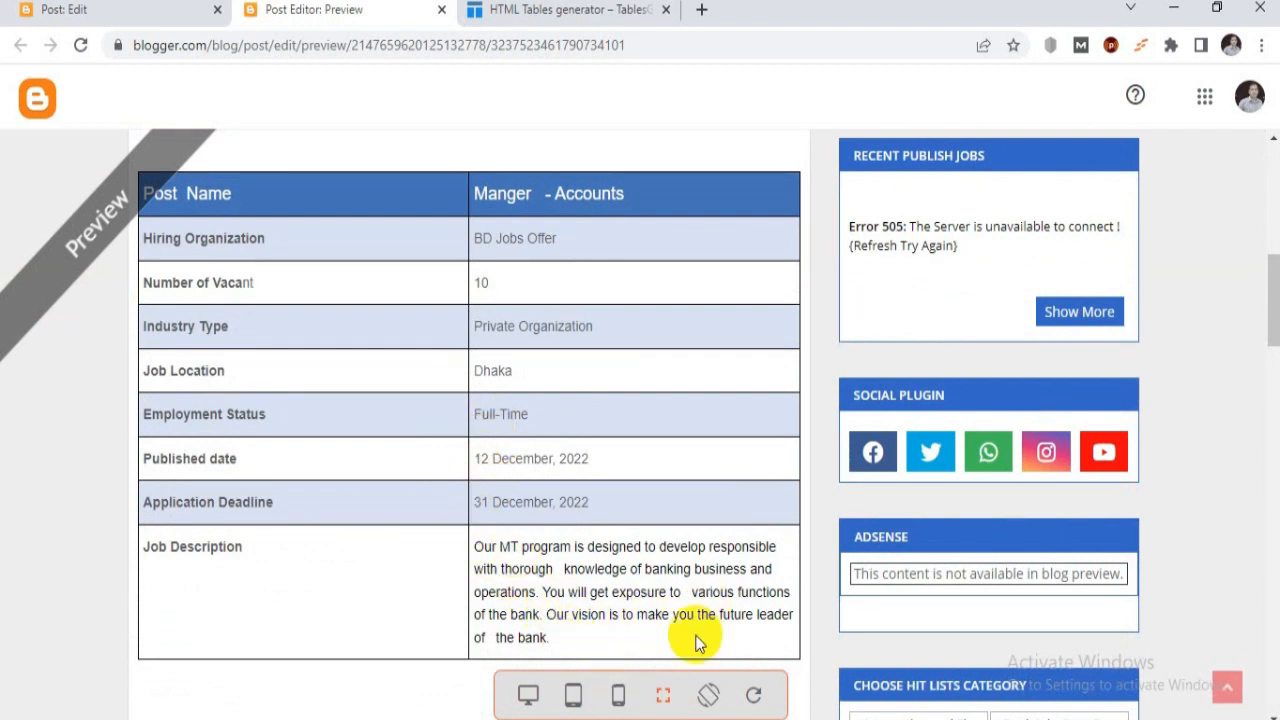
Step: Show the preview in the mobile layout and examine how the whole table fits the narrow screen
click(618, 697)
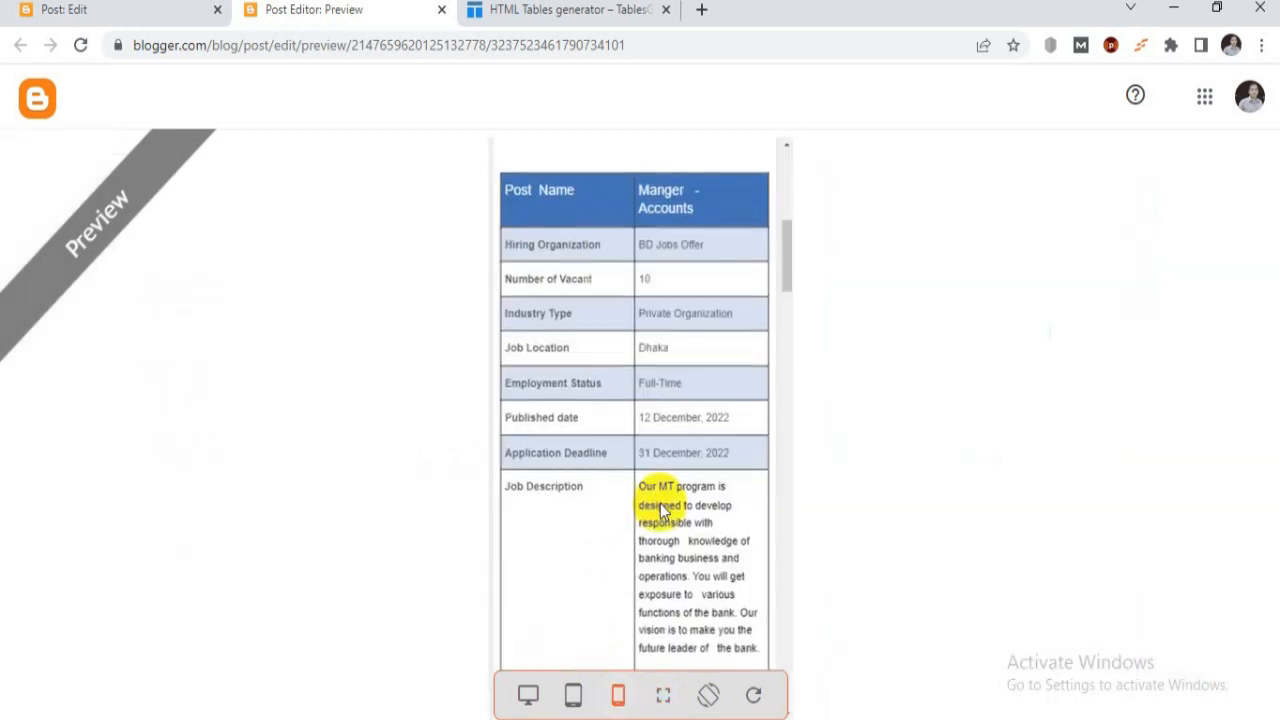
scroll(660, 507, down, 2)
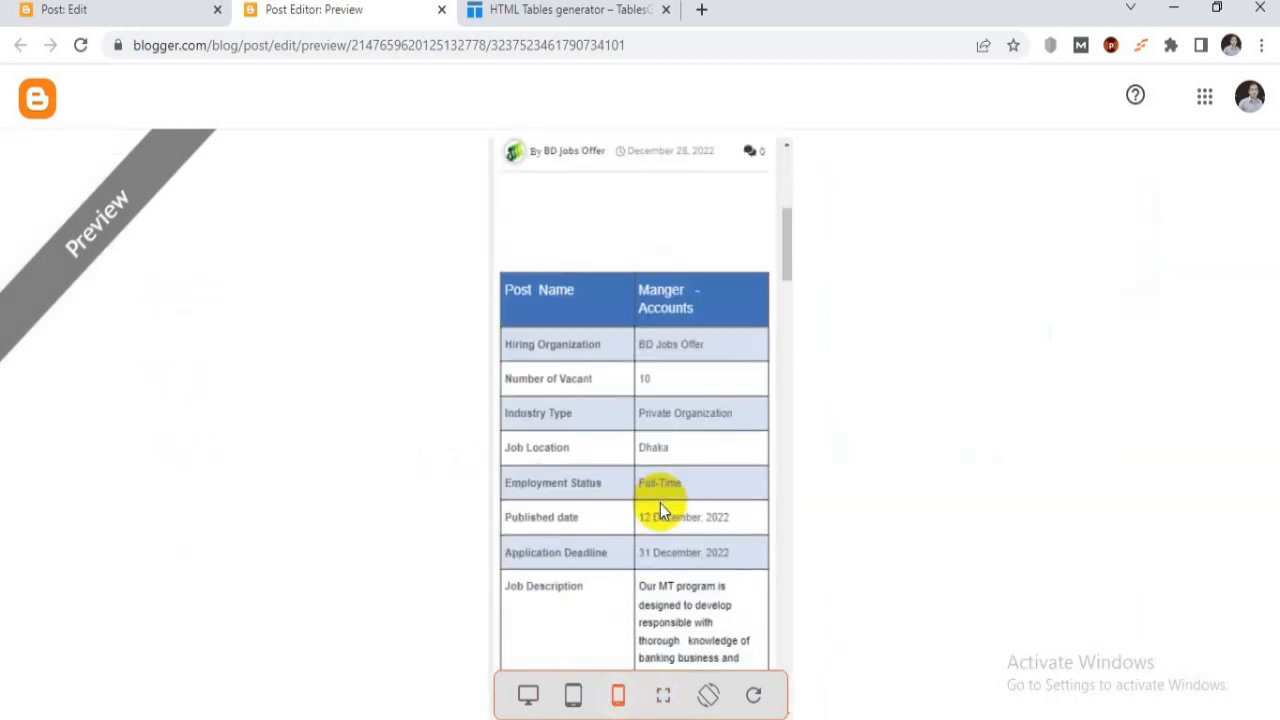
scroll(660, 505, down, 1)
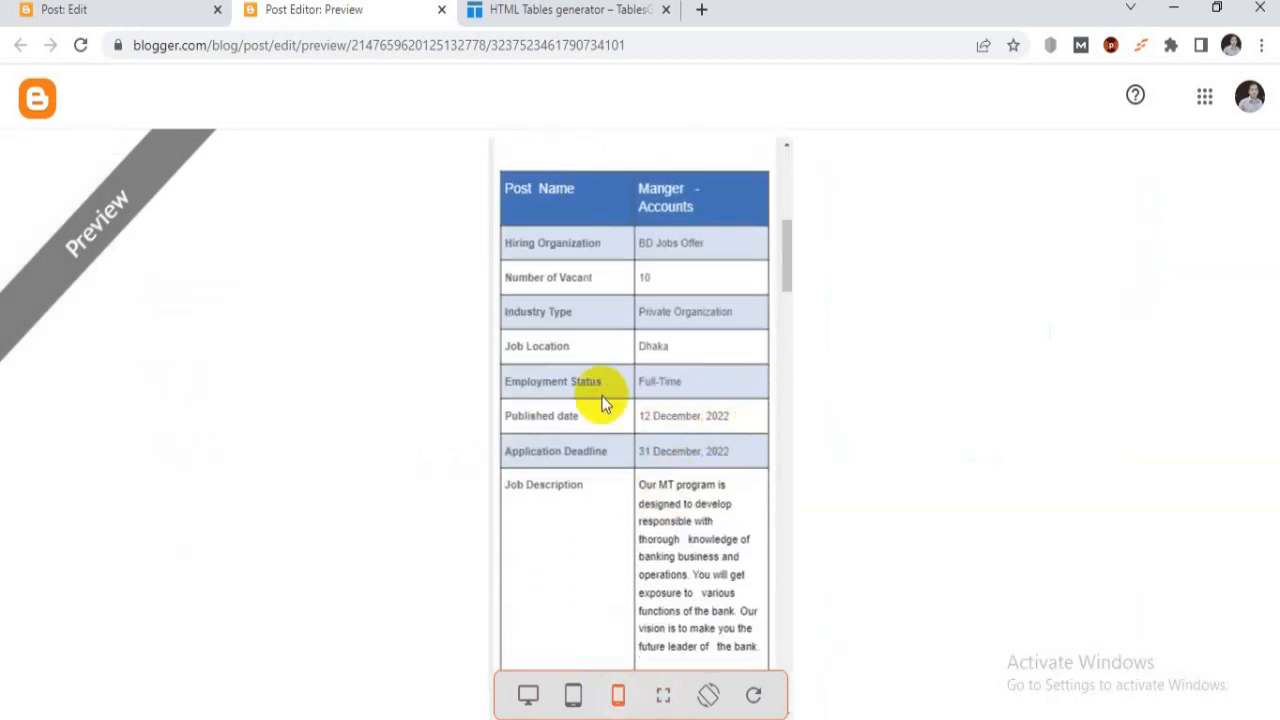
scroll(677, 440, up, 1)
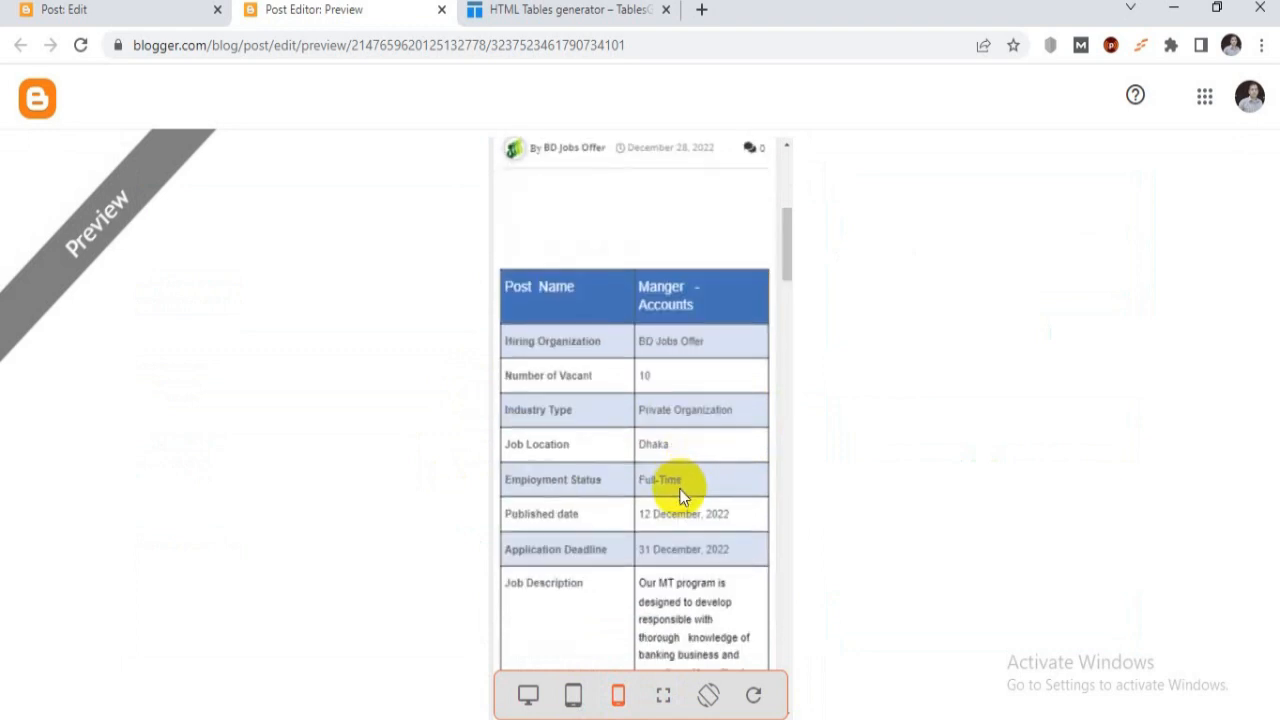
scroll(680, 491, down, 1)
scroll(678, 493, down, 1)
scroll(645, 497, up, 1)
scroll(645, 496, down, 2)
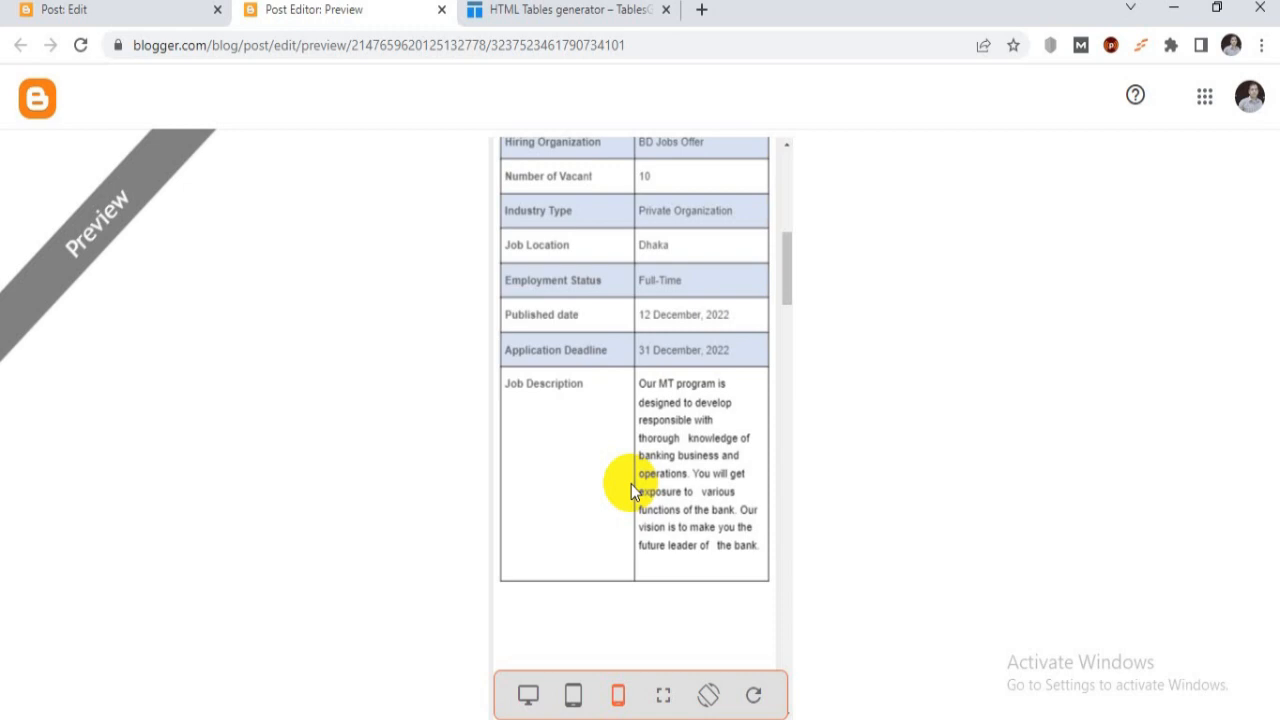
Step: Switch to the Word document and select the entire job details table
key(alt+Tab)
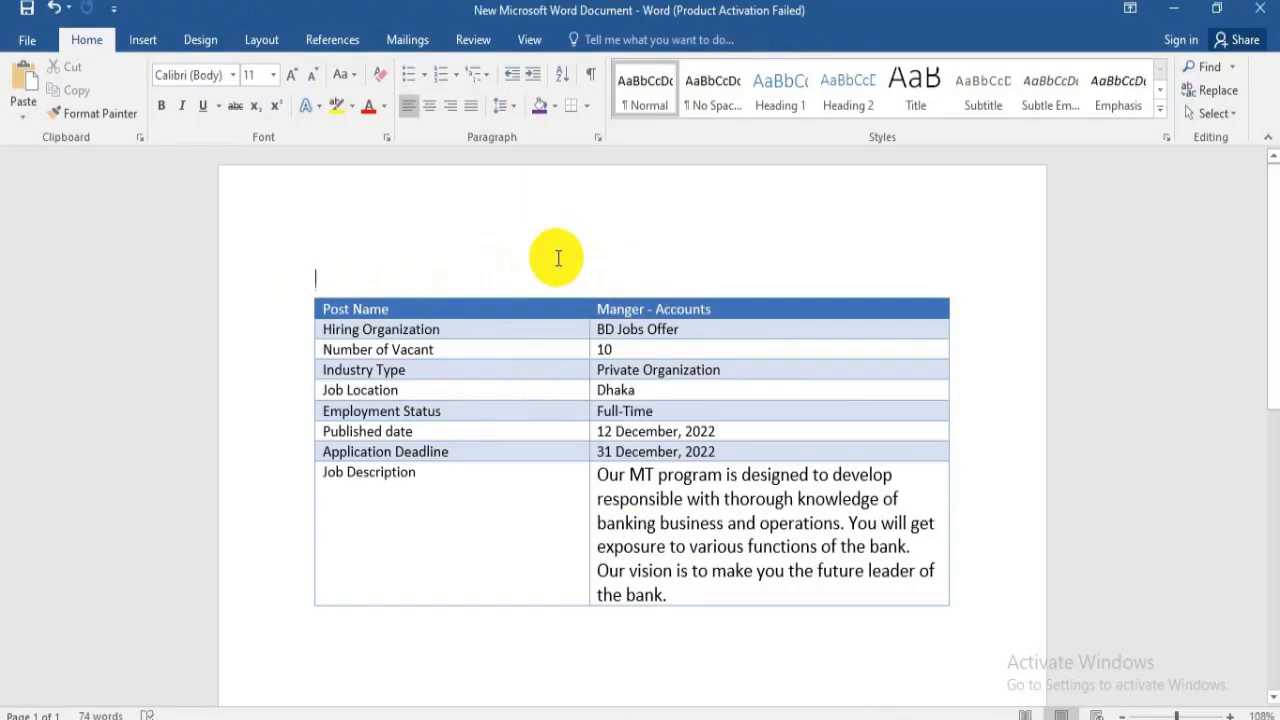
click(307, 290)
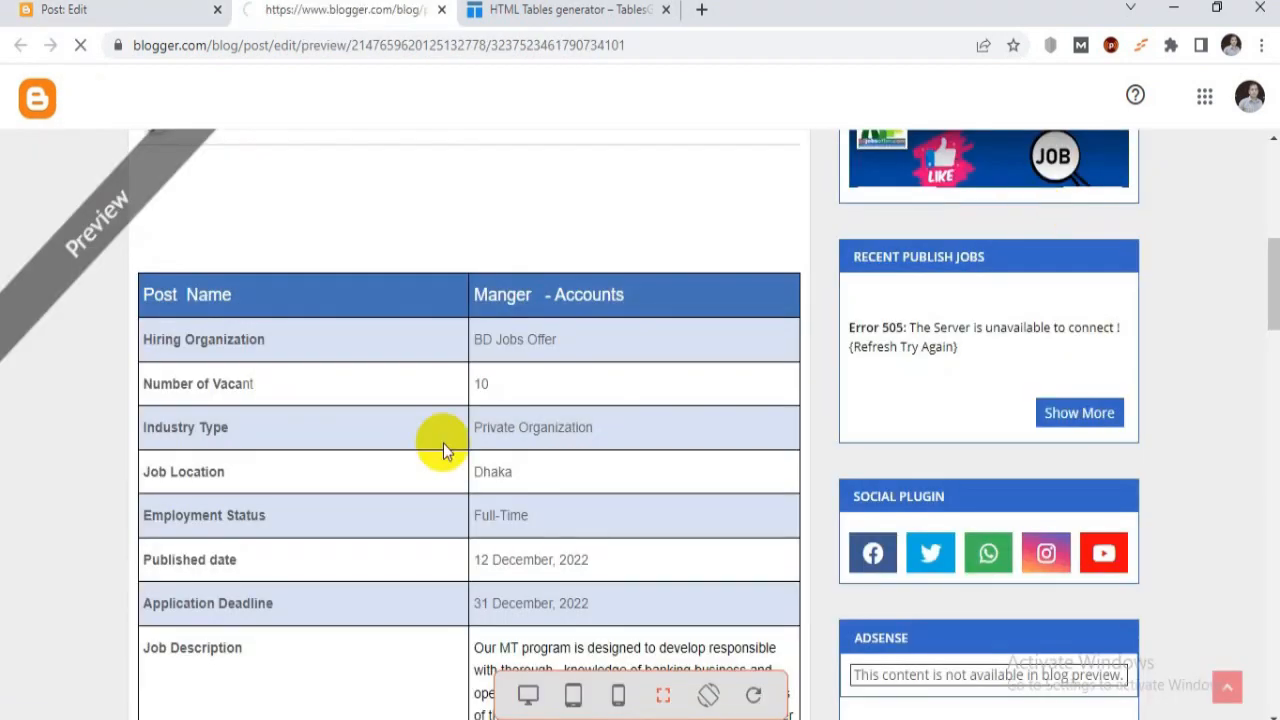
Step: Examine the table pasted from Word in the post preview, first at full width and again in the mobile layout
scroll(433, 462, down, 5)
scroll(620, 609, up, 4)
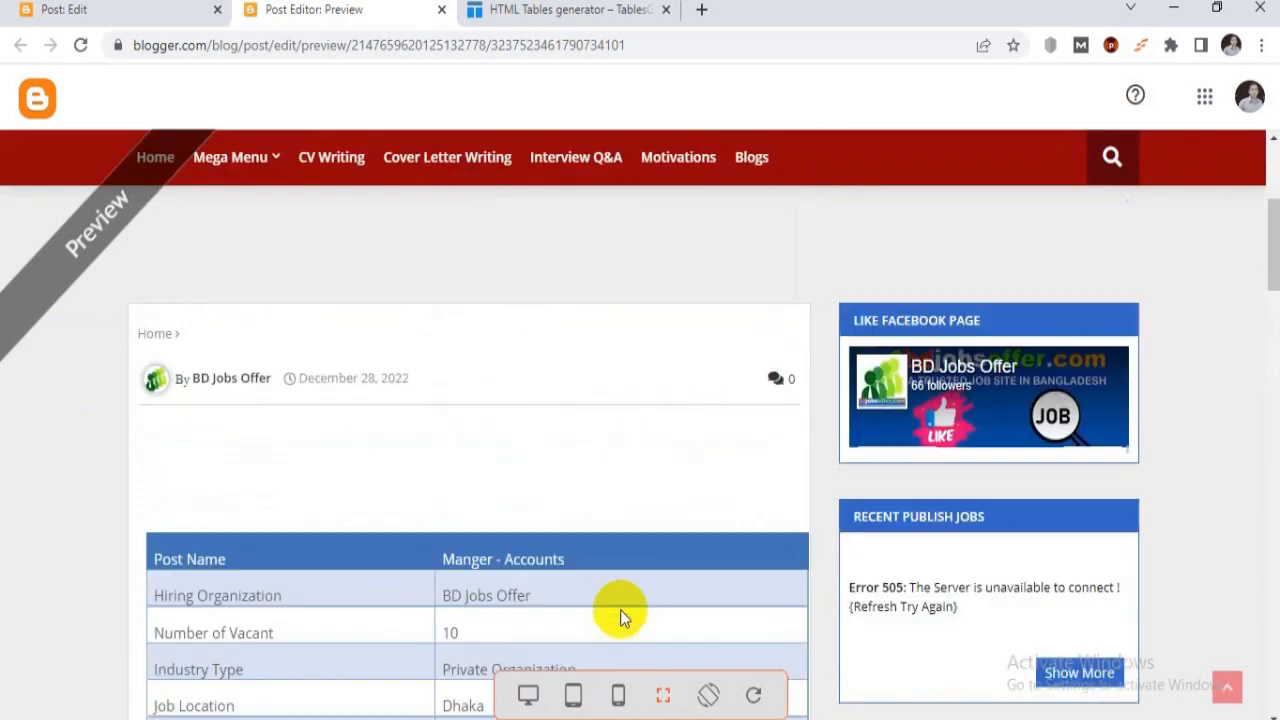
scroll(620, 609, down, 3)
scroll(620, 609, down, 1)
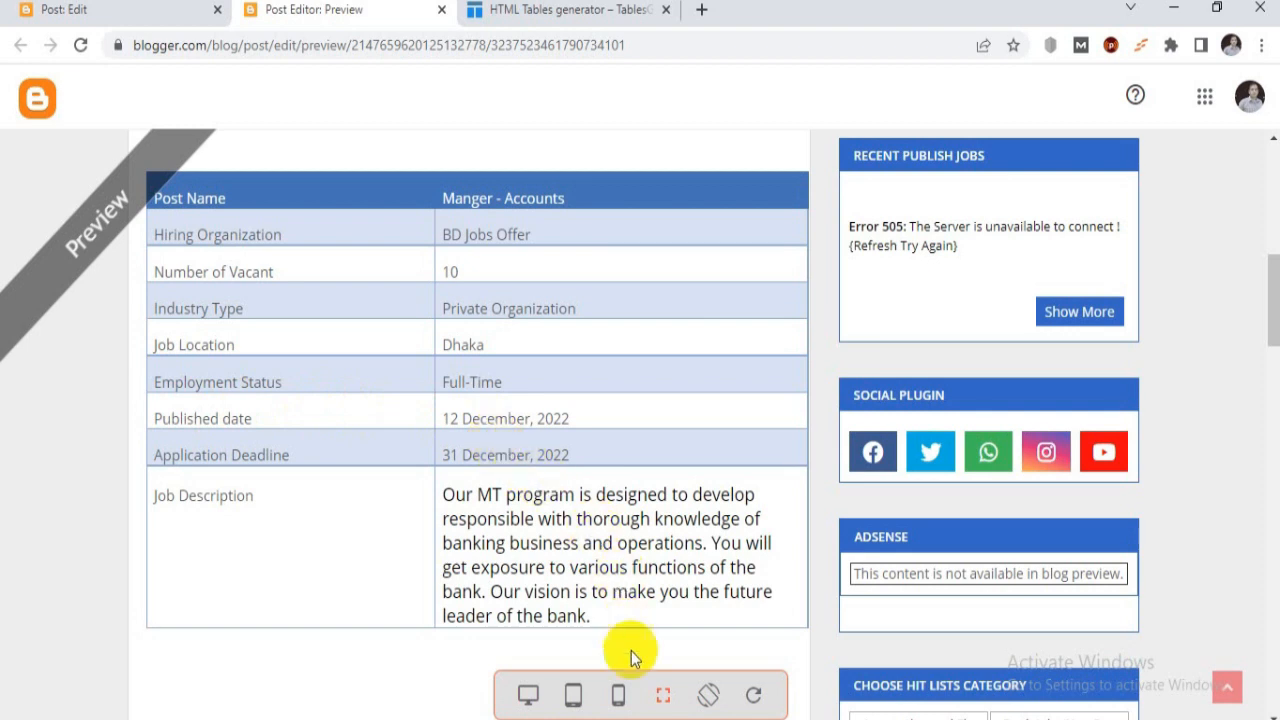
click(620, 698)
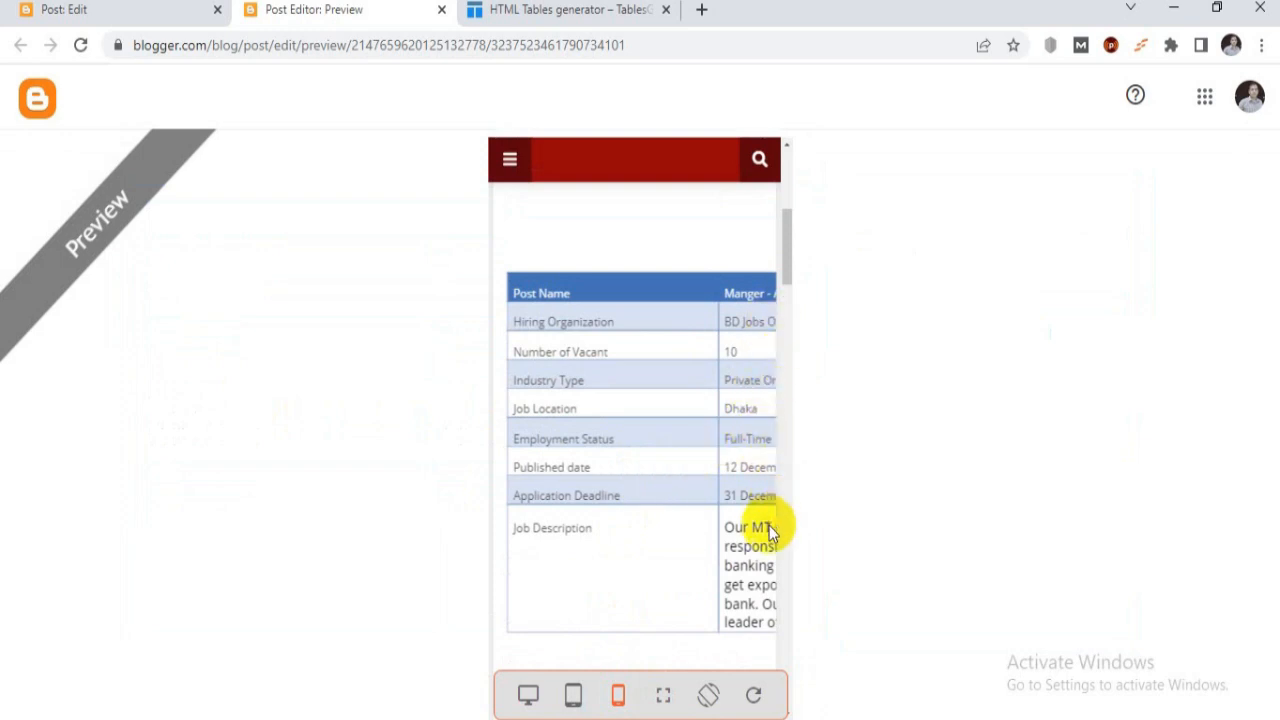
scroll(768, 520, down, 2)
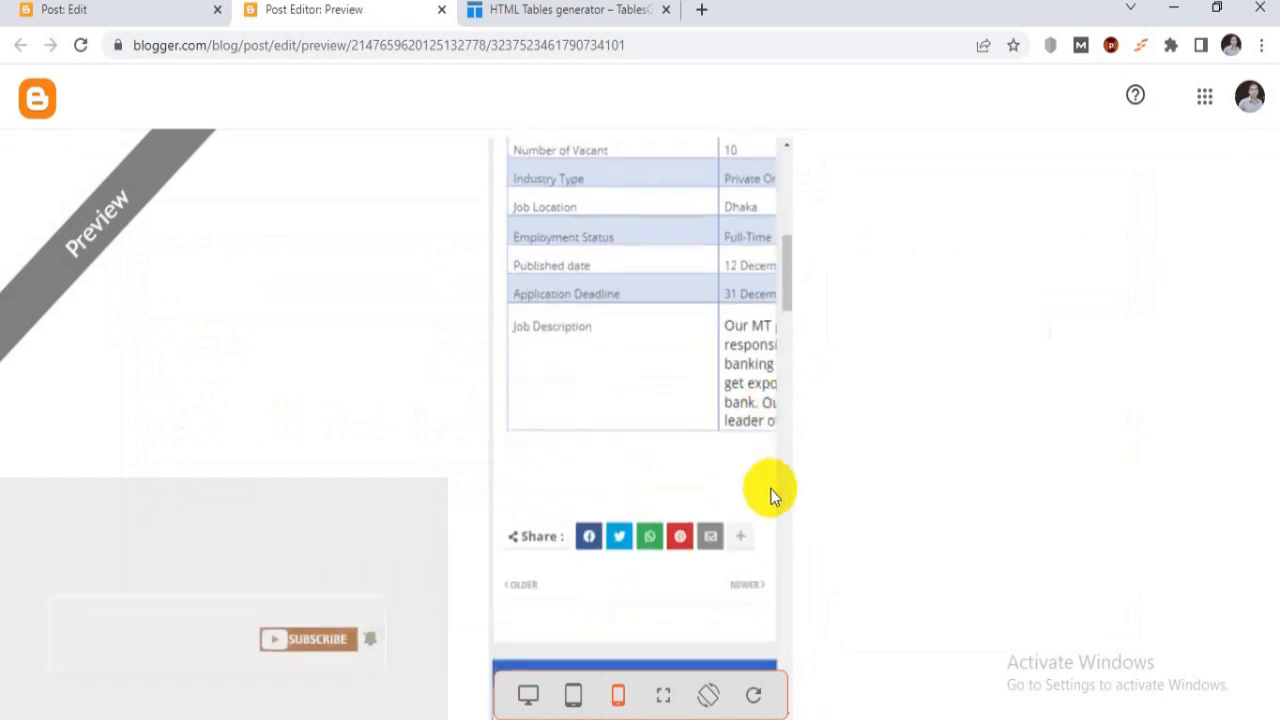
scroll(764, 417, up, 2)
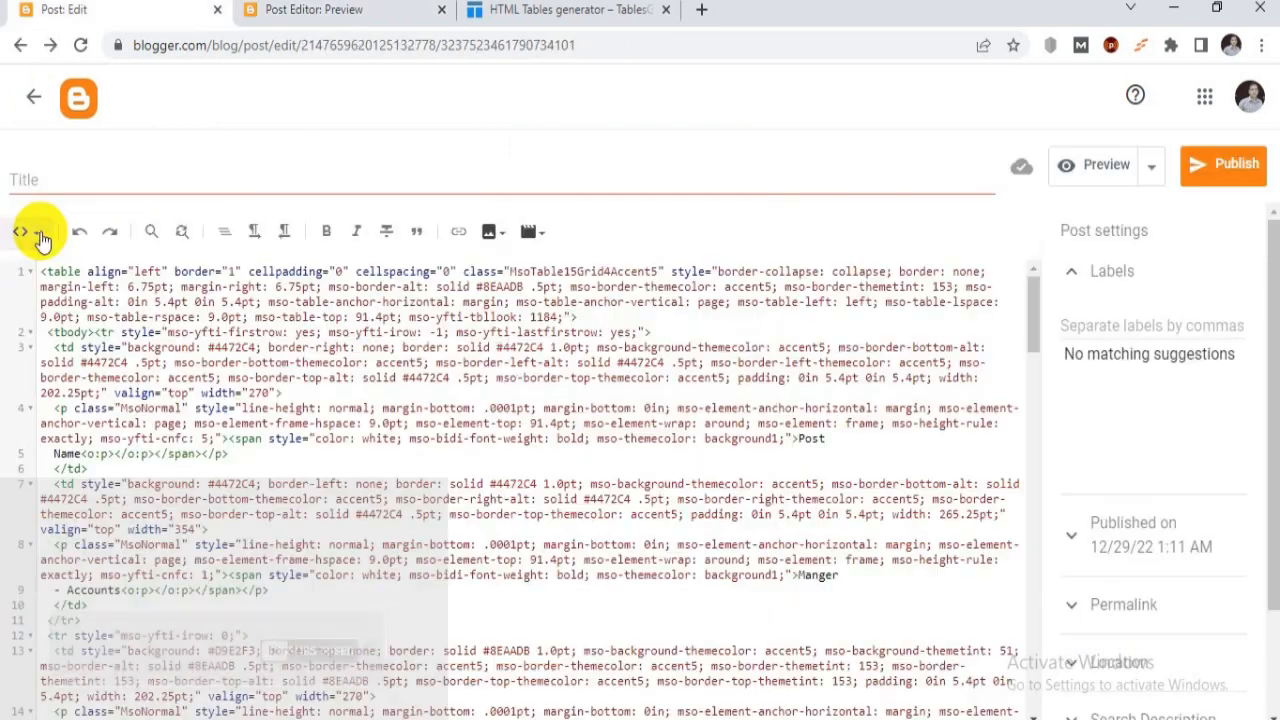
Step: Switch the post editor from HTML view to Compose view
click(40, 238)
click(55, 289)
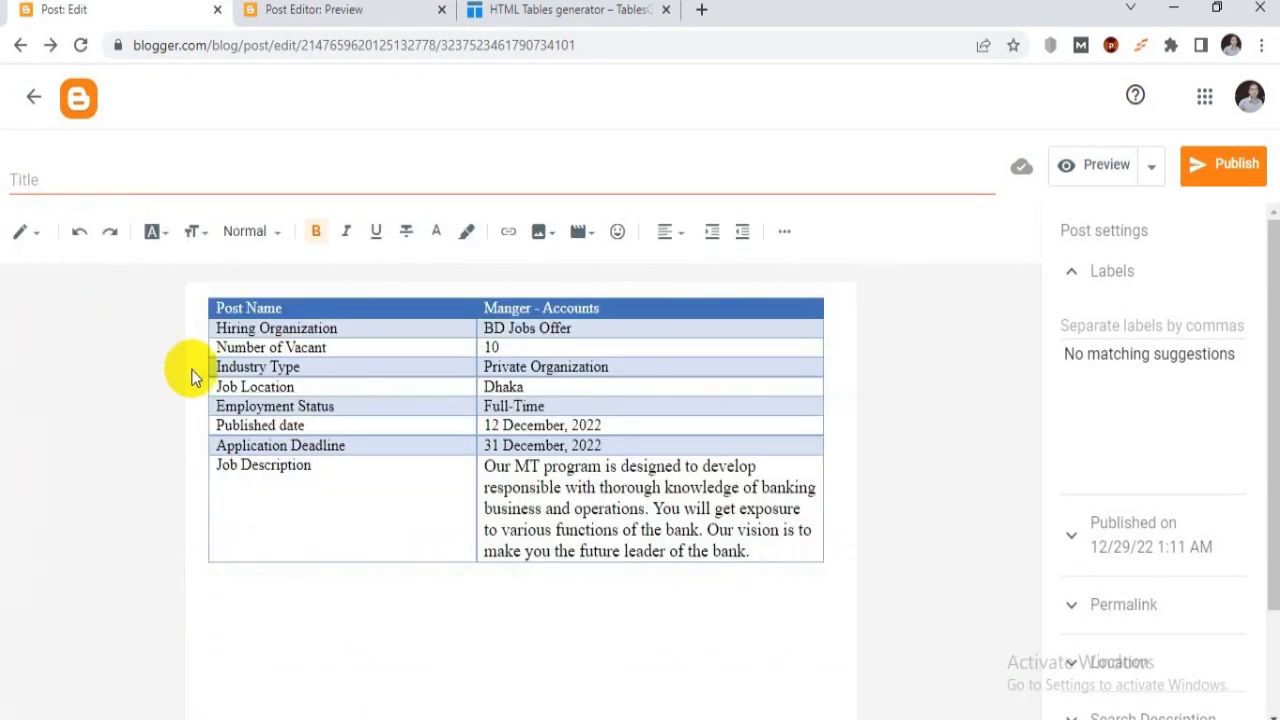